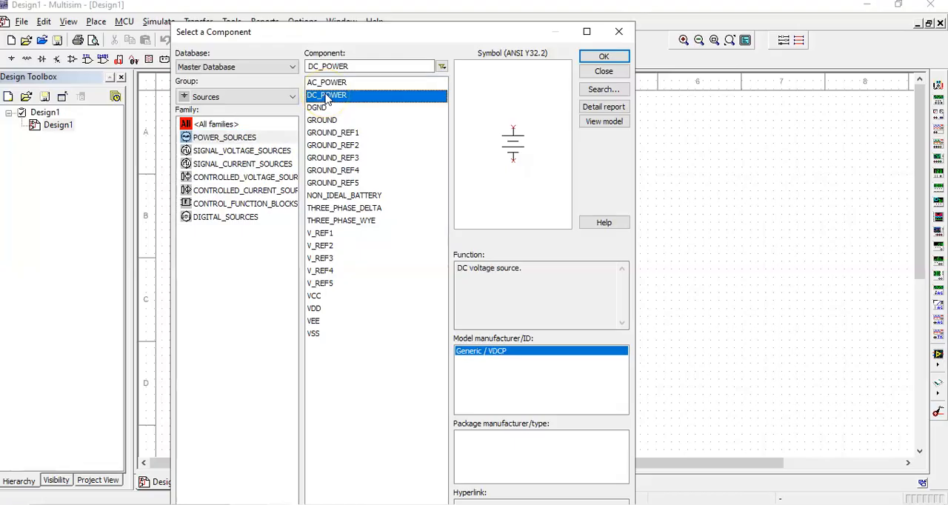
Place a DC_POWER source on the schematic and a GROUND symbol directly below it
{"action": "left_click", "coordinate": [602, 58]}
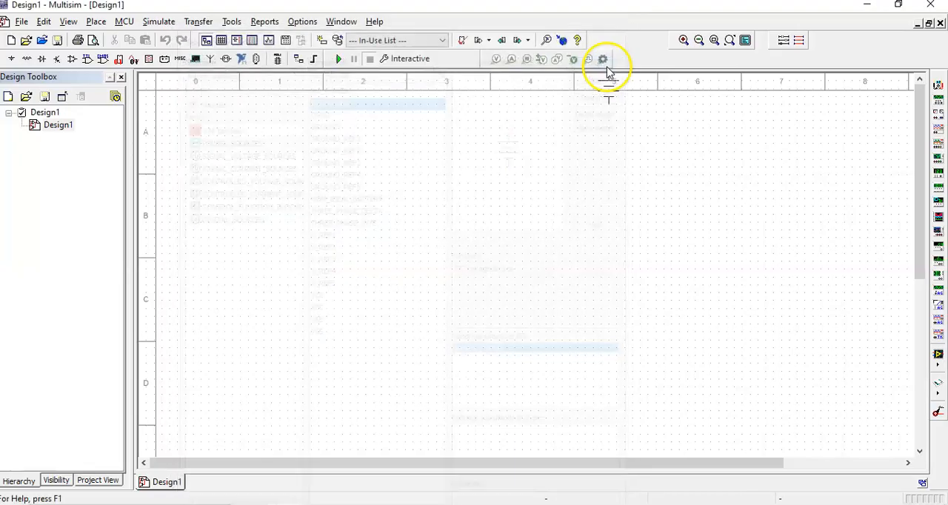
{"action": "left_click", "coordinate": [275, 280]}
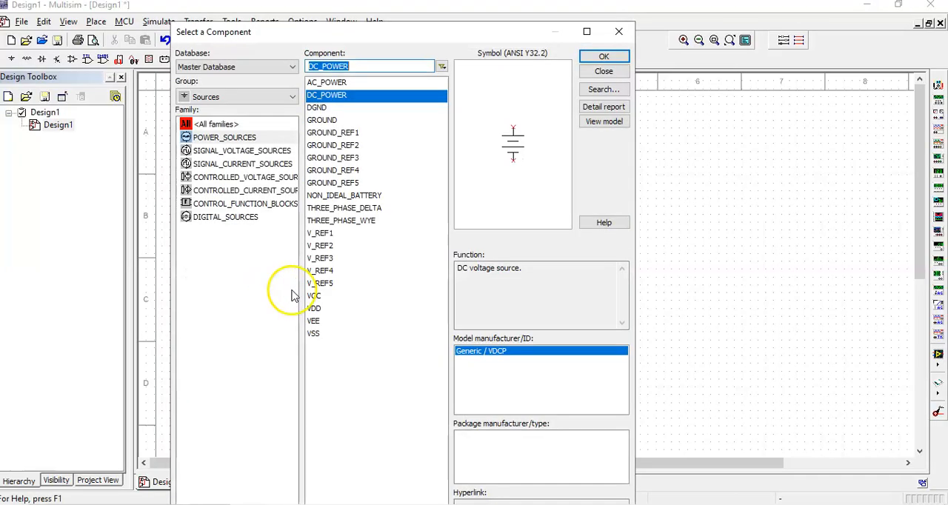
{"action": "left_click", "coordinate": [321, 120]}
{"action": "left_click", "coordinate": [604, 57]}
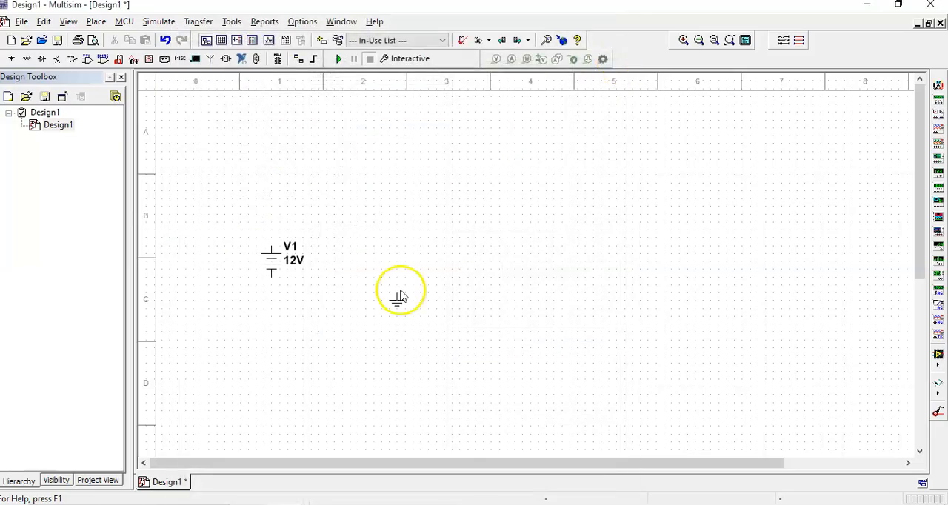
{"action": "left_click", "coordinate": [270, 316]}
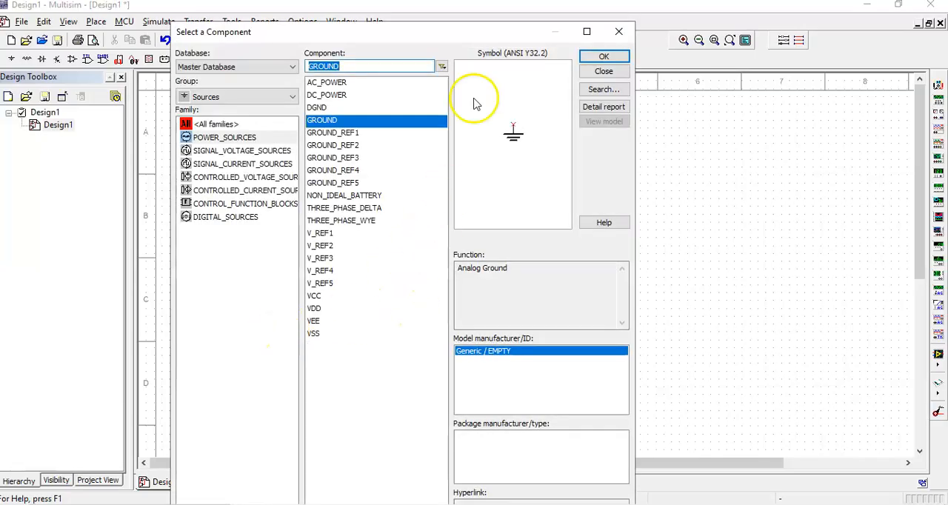
Browse the families of the Diodes component group, including virtual, zener, LED and photodiode, and select the DIODE family
{"action": "left_click", "coordinate": [233, 97]}
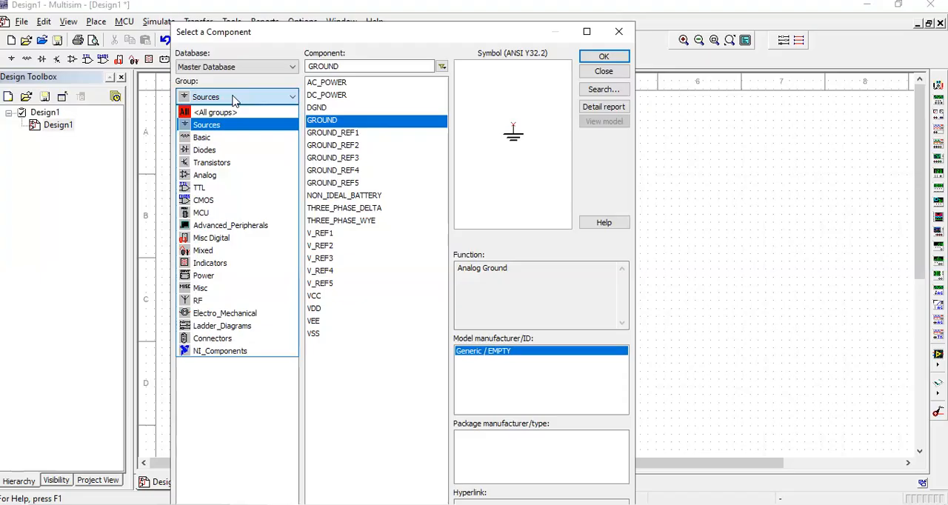
{"action": "left_click", "coordinate": [213, 150]}
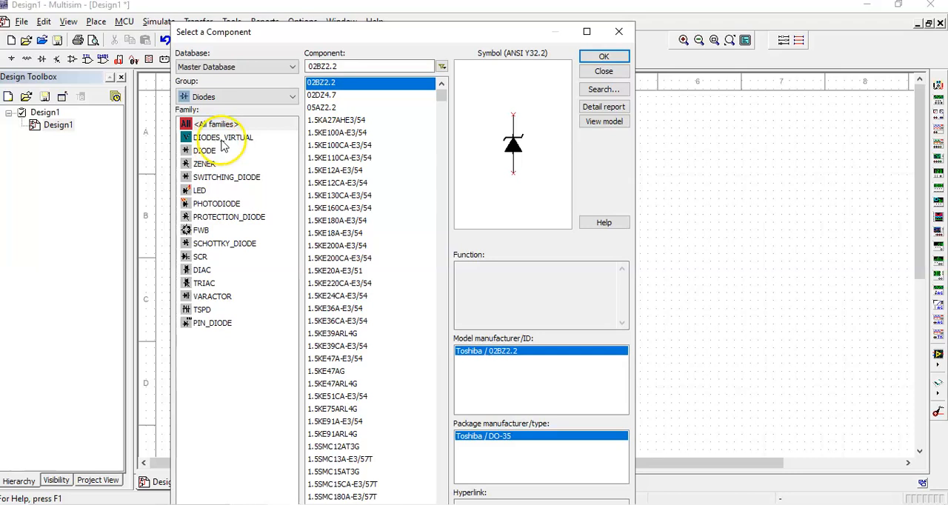
{"action": "left_click", "coordinate": [222, 140]}
{"action": "left_click", "coordinate": [210, 151]}
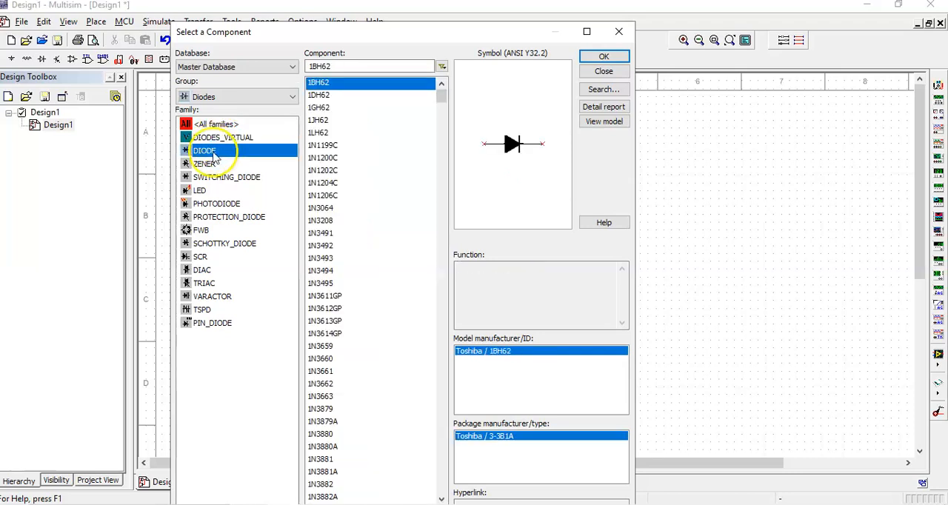
{"action": "left_click", "coordinate": [204, 163]}
{"action": "left_click", "coordinate": [201, 190]}
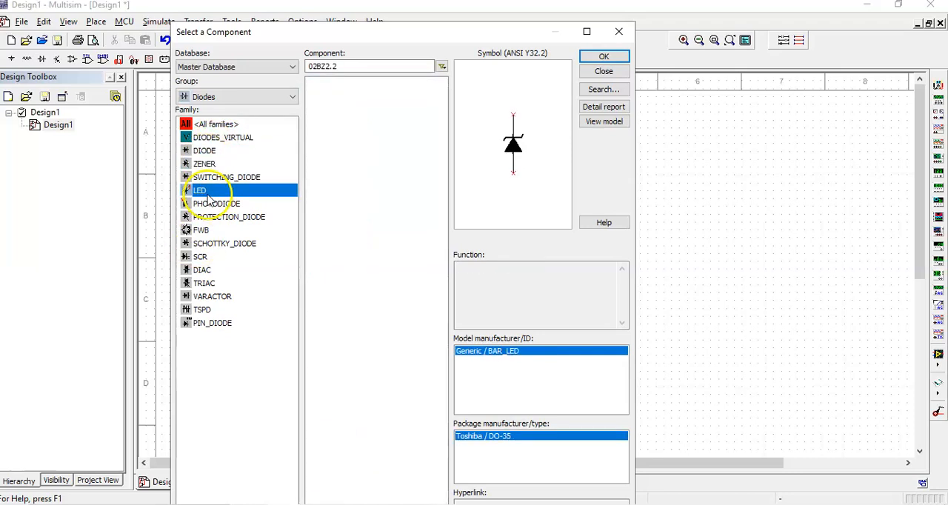
{"action": "left_click", "coordinate": [212, 204]}
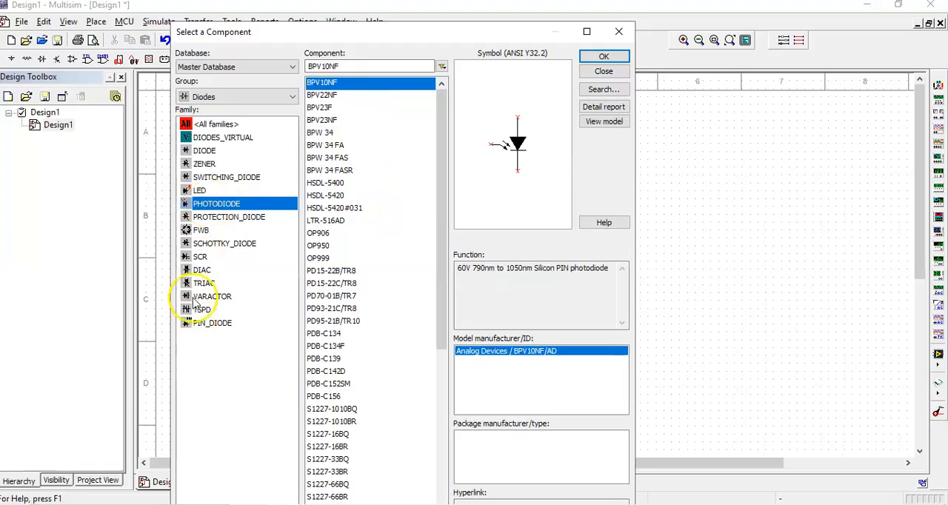
{"action": "left_click", "coordinate": [203, 151]}
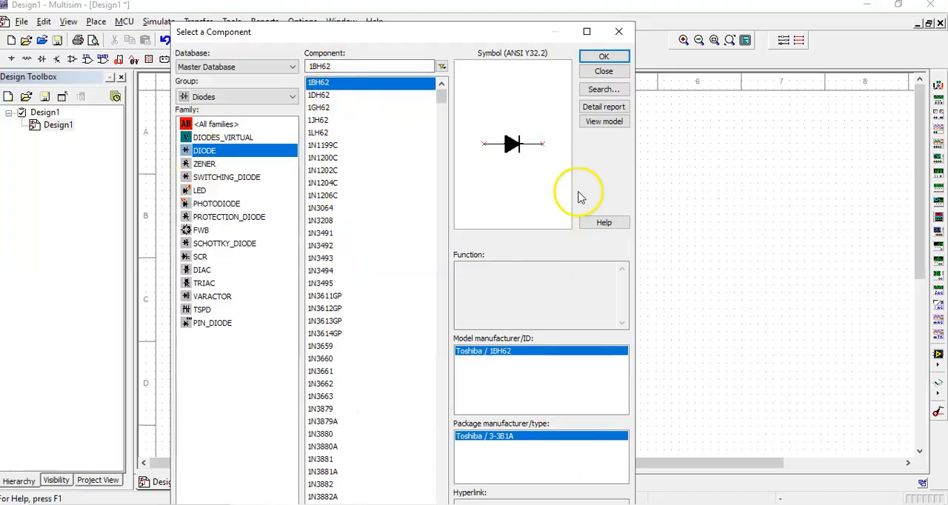
Filter the diodes by 1N40 and place a 1N4001G diode above and to the right of the DC source
{"action": "left_click_drag", "start_coordinate": [439, 100], "coordinate": [444, 80]}
{"action": "double_click", "coordinate": [364, 66]}
{"action": "left_click_drag", "start_coordinate": [310, 70], "coordinate": [316, 67]}
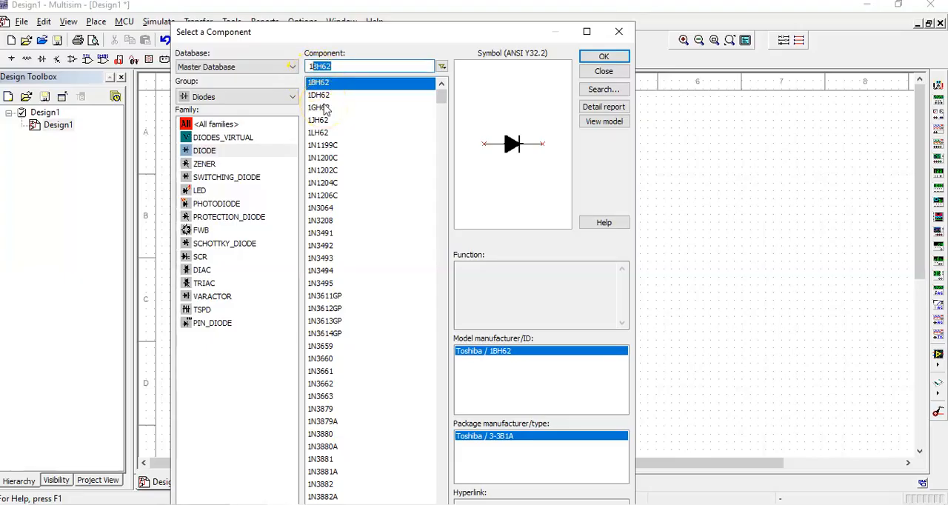
{"action": "type", "text": "N"}
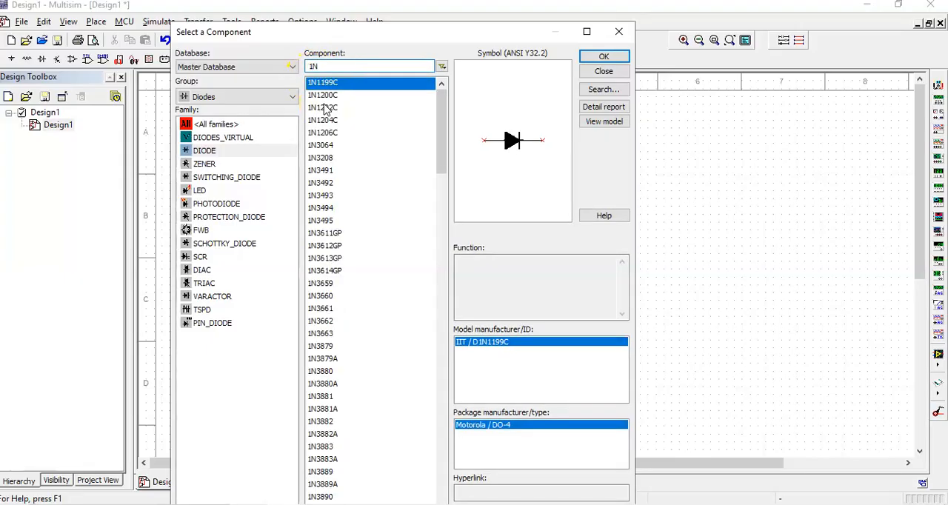
{"action": "type", "text": "4"}
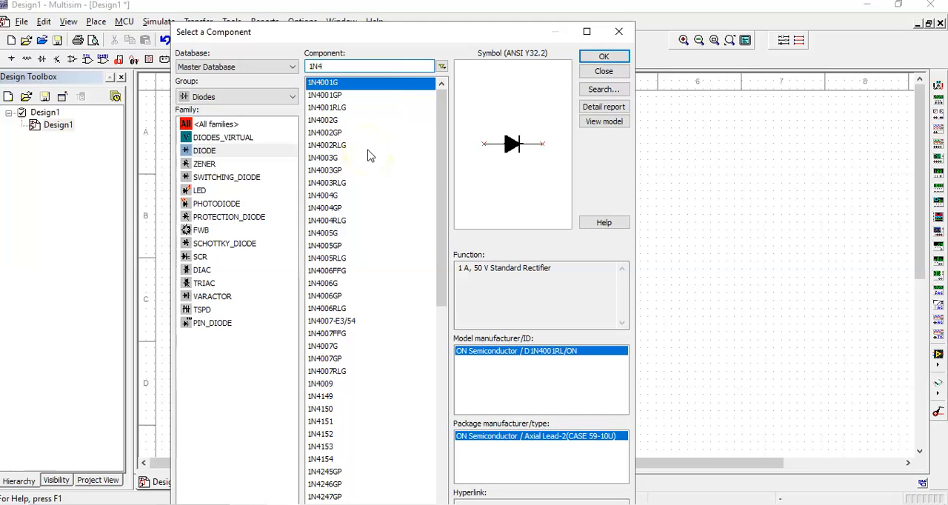
{"action": "type", "text": "0"}
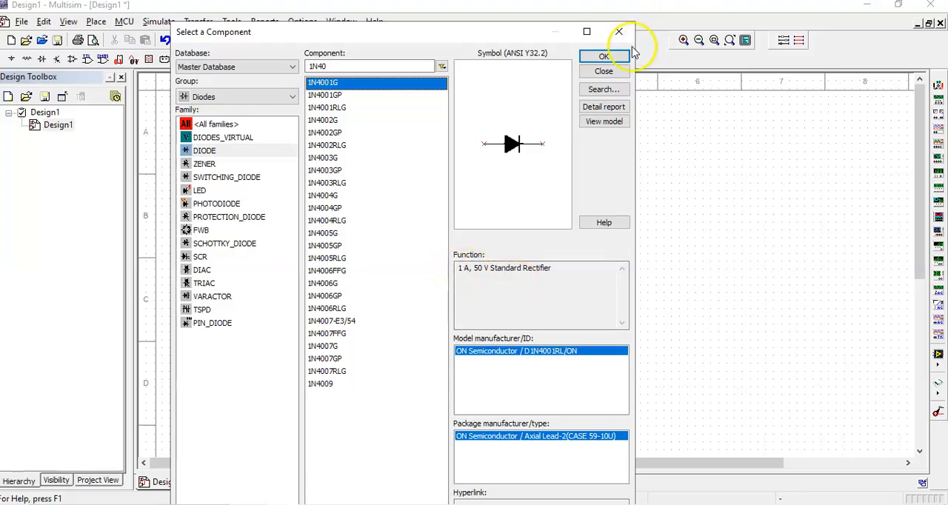
{"action": "left_click", "coordinate": [601, 57]}
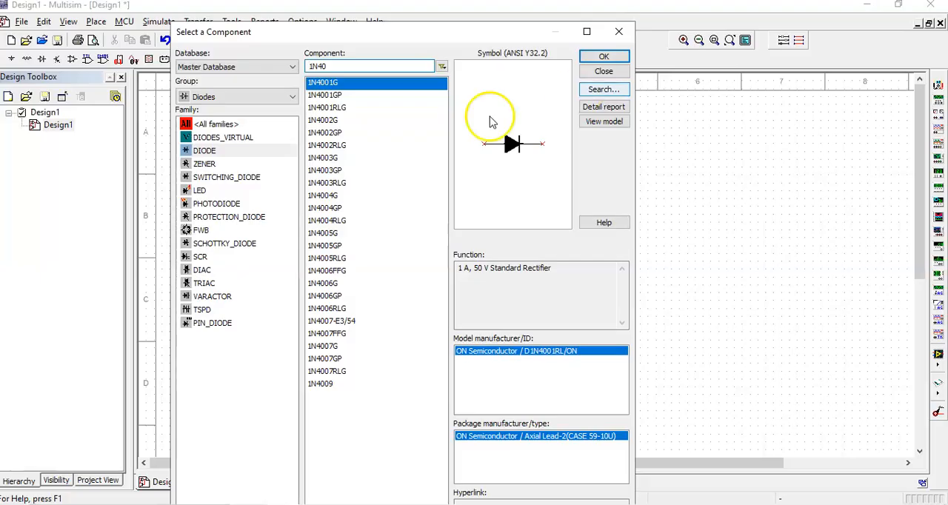
{"action": "left_click", "coordinate": [620, 71]}
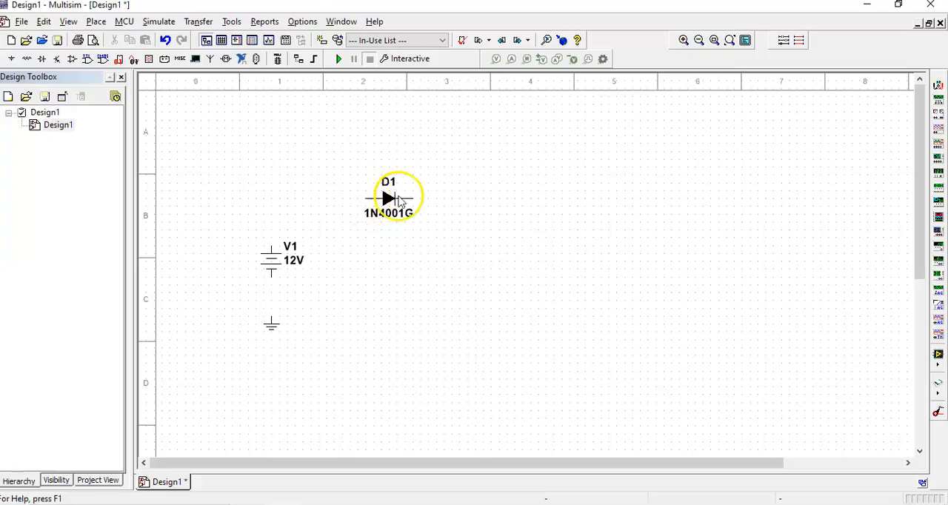
Wire the DC source to the diode's anode and to ground, and shift the diode closer to the source
{"action": "left_click", "coordinate": [270, 226]}
{"action": "left_click", "coordinate": [366, 198]}
{"action": "left_click", "coordinate": [365, 198]}
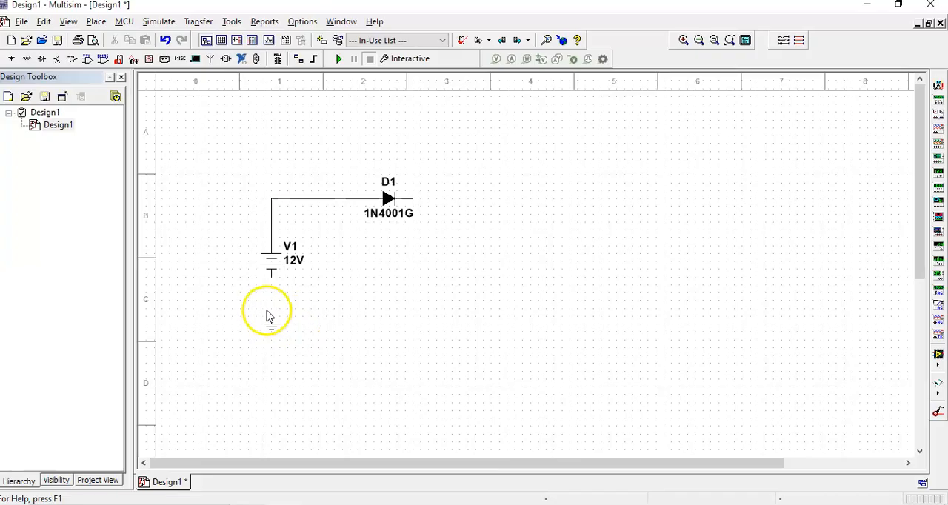
{"action": "left_click_drag", "start_coordinate": [272, 316], "coordinate": [271, 288]}
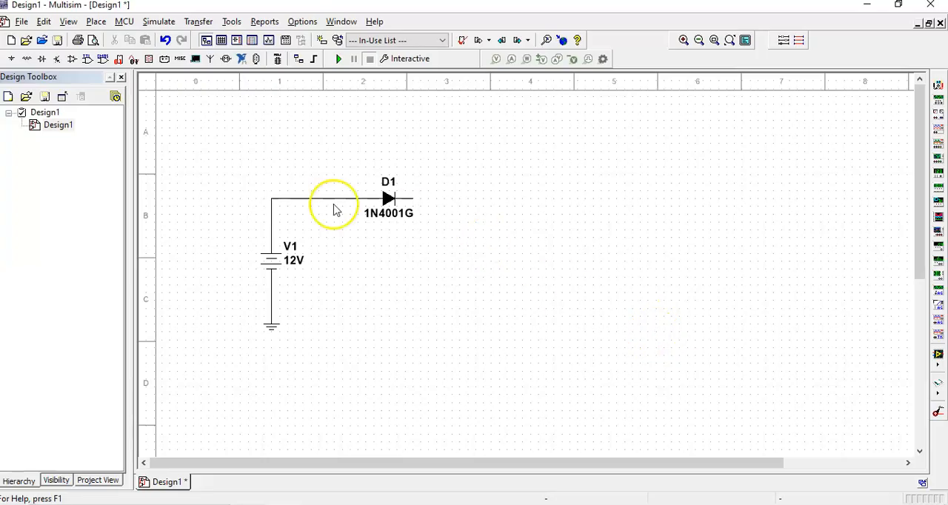
{"action": "left_click_drag", "start_coordinate": [393, 201], "coordinate": [361, 201]}
{"action": "left_click", "coordinate": [424, 245]}
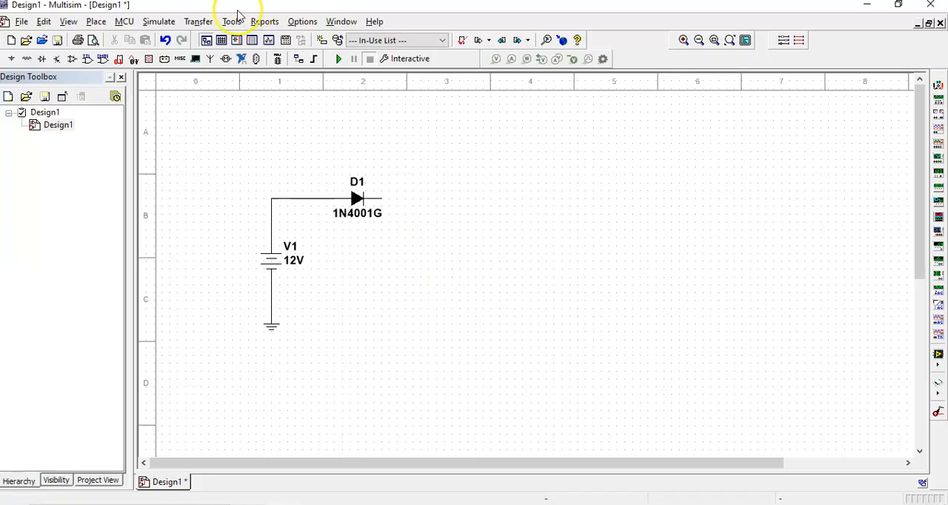
Open the component browser and choose the Indicators group of the Master Database
{"action": "right_click", "coordinate": [249, 126]}
{"action": "left_click", "coordinate": [312, 130]}
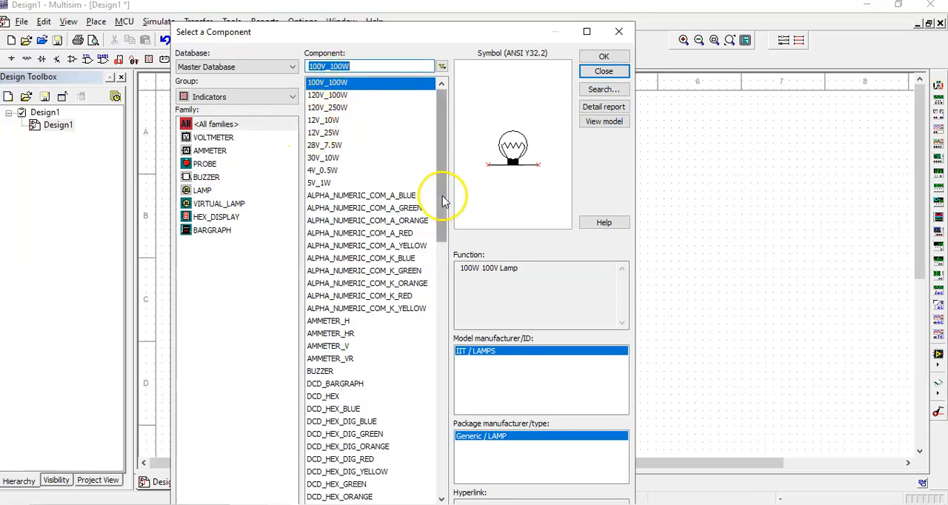
{"action": "left_click_drag", "start_coordinate": [441, 197], "coordinate": [457, 101]}
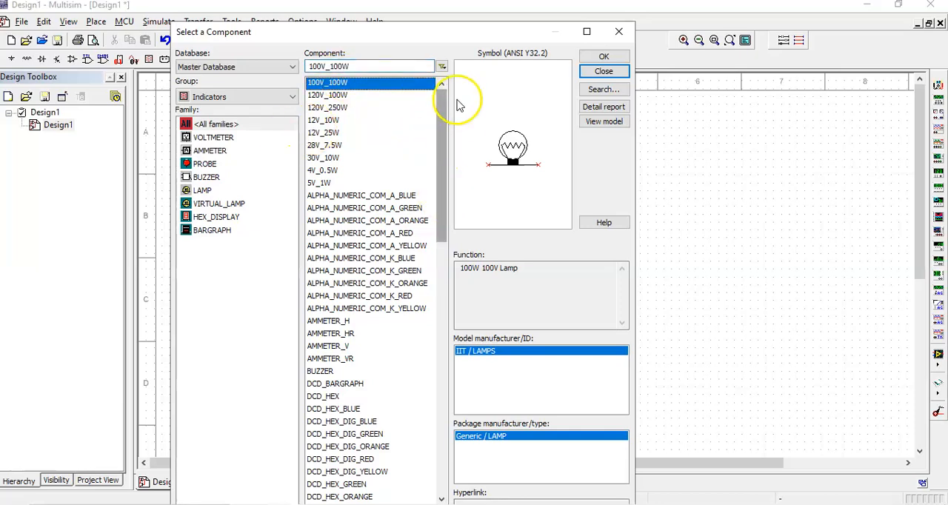
{"action": "left_click", "coordinate": [241, 98]}
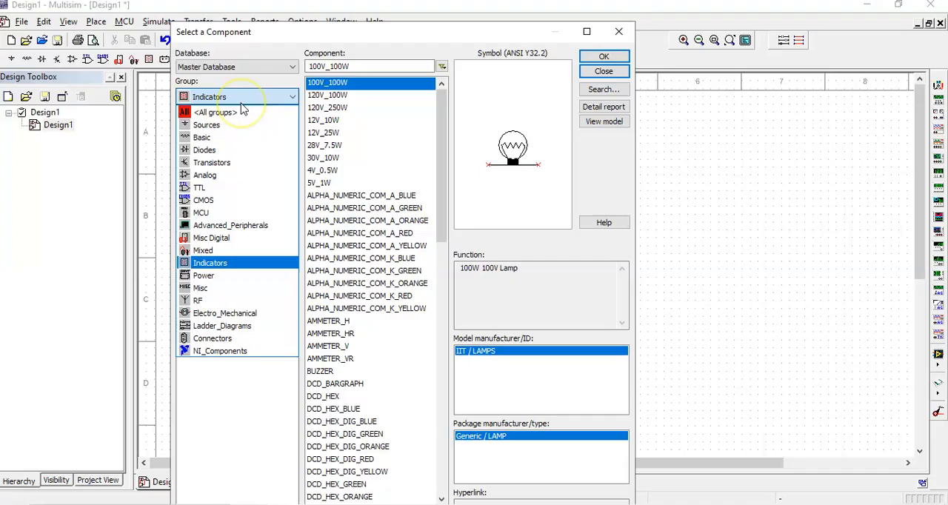
{"action": "left_click", "coordinate": [208, 150]}
{"action": "left_click", "coordinate": [237, 97]}
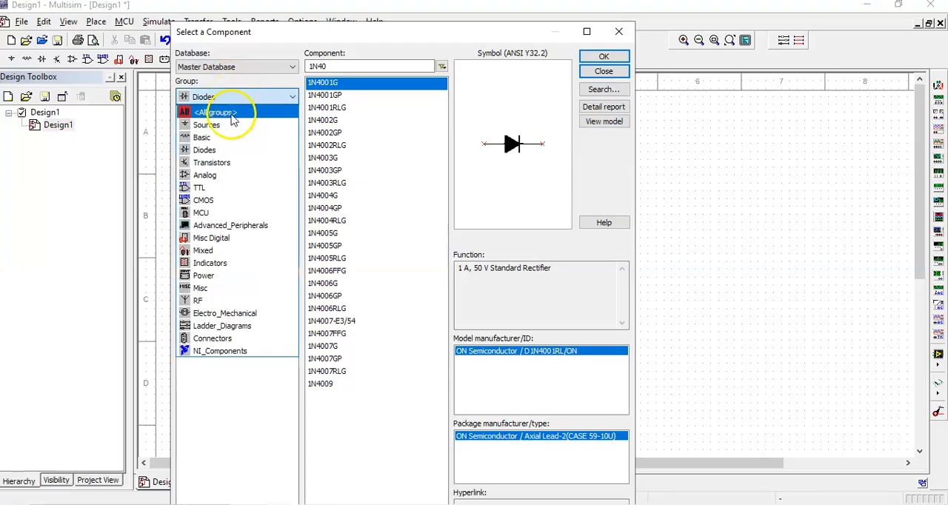
{"action": "left_click", "coordinate": [218, 265]}
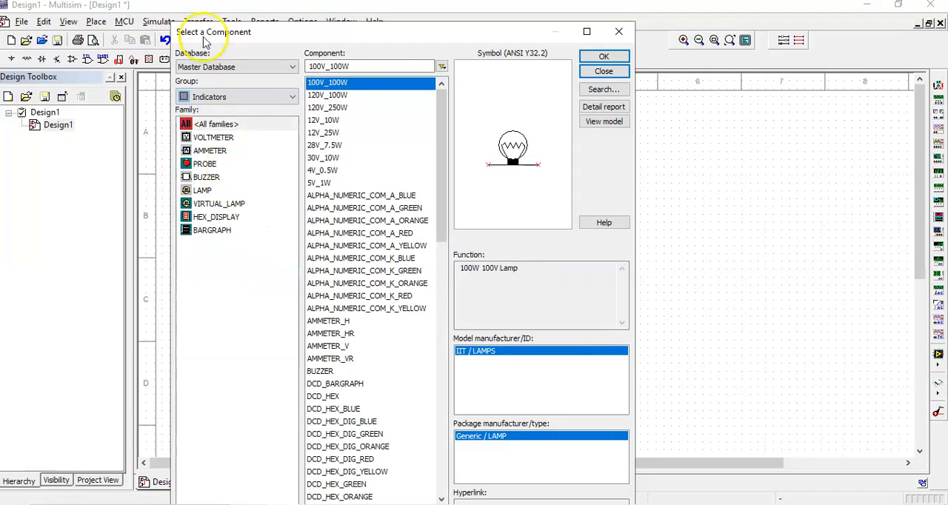
Place a 12V_10W lamp from the LAMP family to the right of the diode, in line with it
{"action": "left_click", "coordinate": [200, 190]}
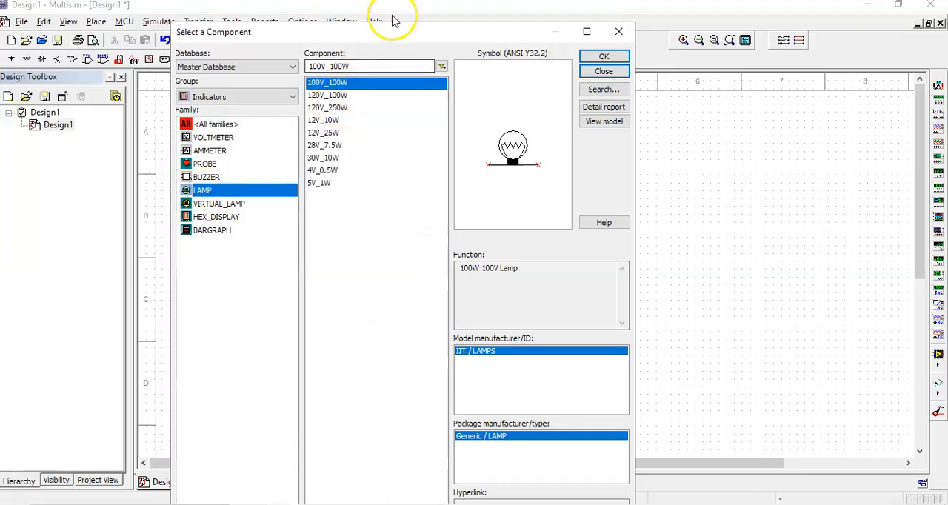
{"action": "left_click_drag", "start_coordinate": [392, 40], "coordinate": [630, 42]}
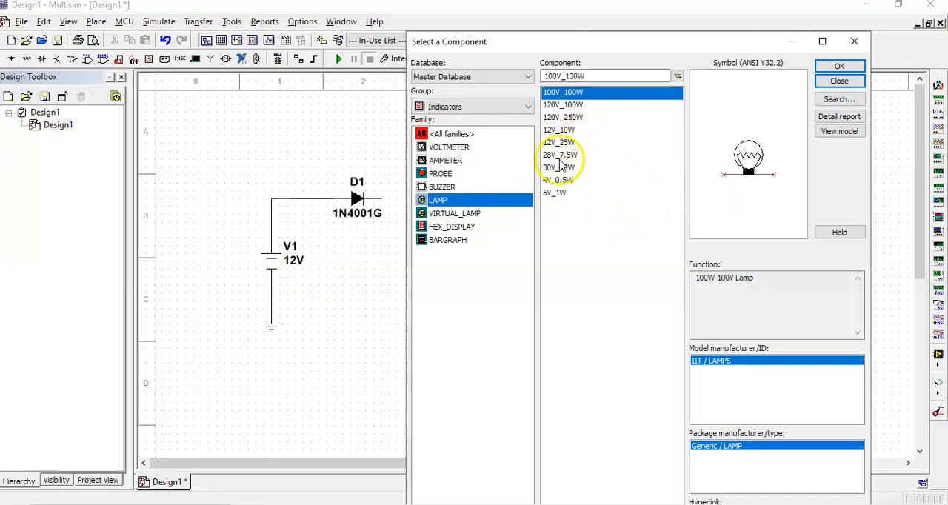
{"action": "left_click", "coordinate": [564, 131]}
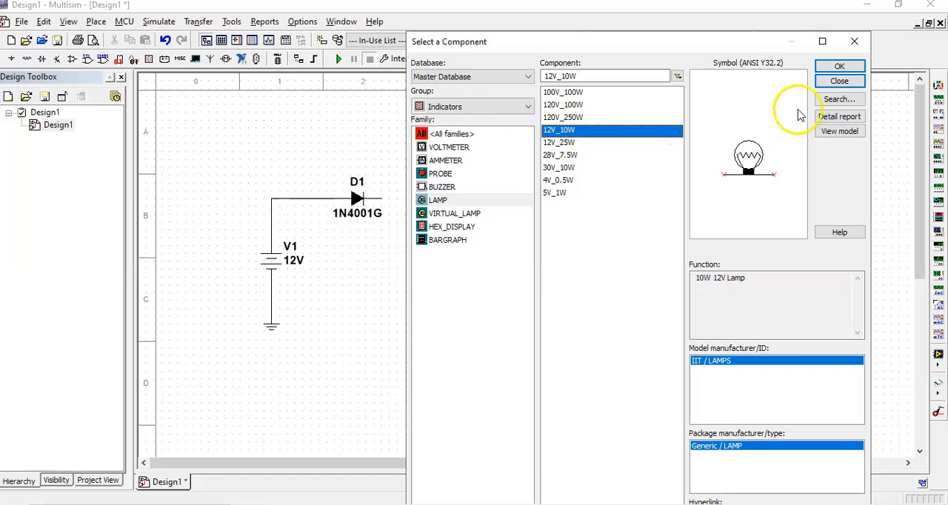
{"action": "left_click", "coordinate": [839, 68]}
{"action": "left_click", "coordinate": [437, 202]}
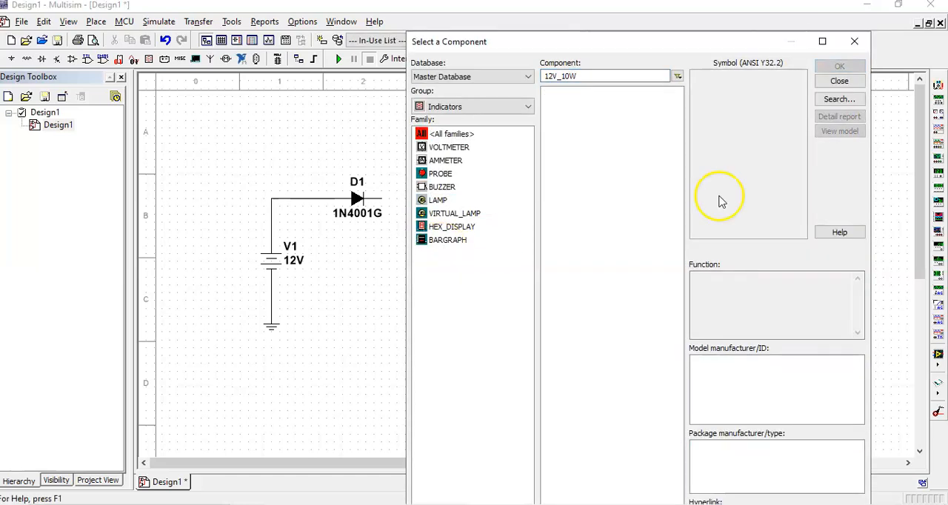
{"action": "left_click", "coordinate": [839, 81]}
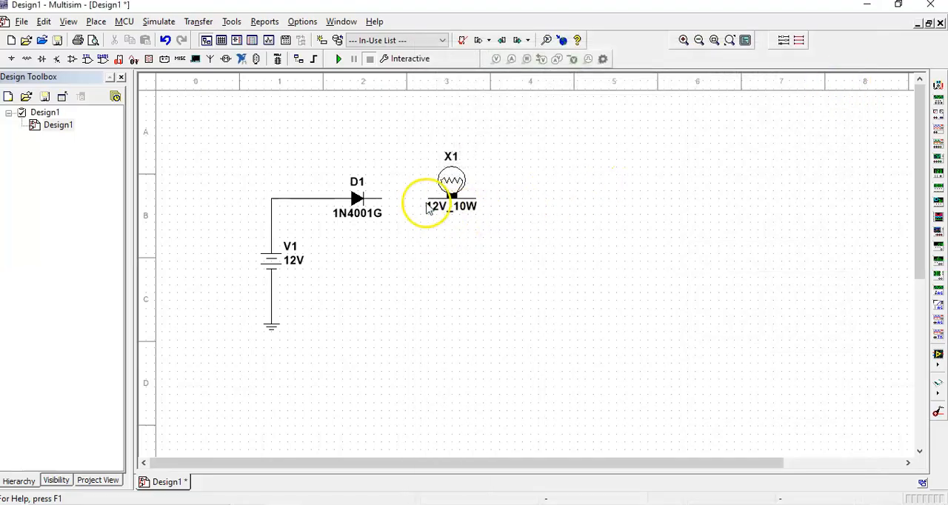
Wire the lamp to the diode's cathode and run its other terminal back to the wire between source and ground
{"action": "left_click", "coordinate": [430, 198]}
{"action": "left_click", "coordinate": [381, 199]}
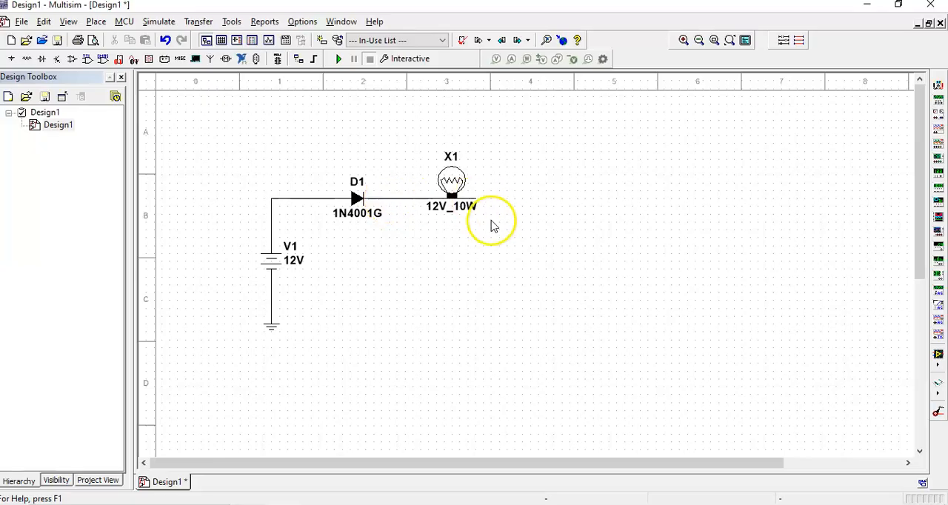
{"action": "left_click", "coordinate": [477, 199]}
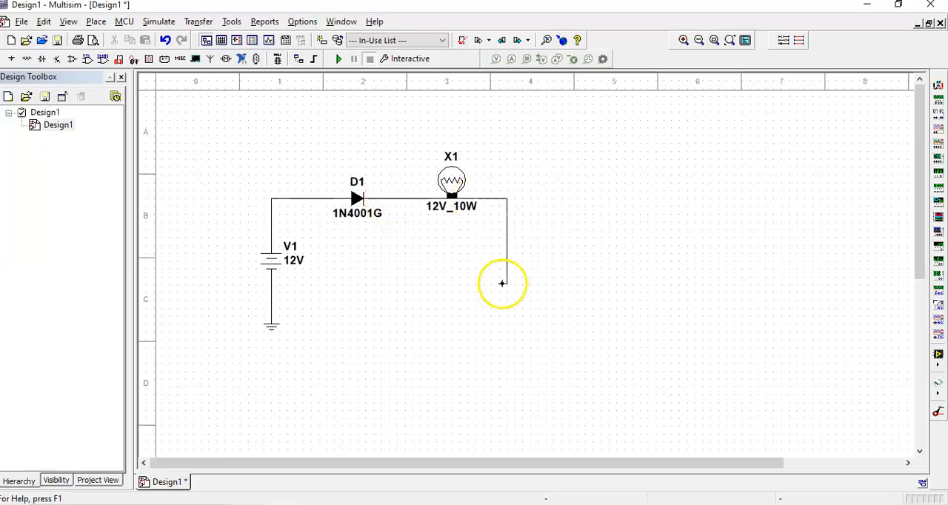
{"action": "left_click", "coordinate": [508, 292]}
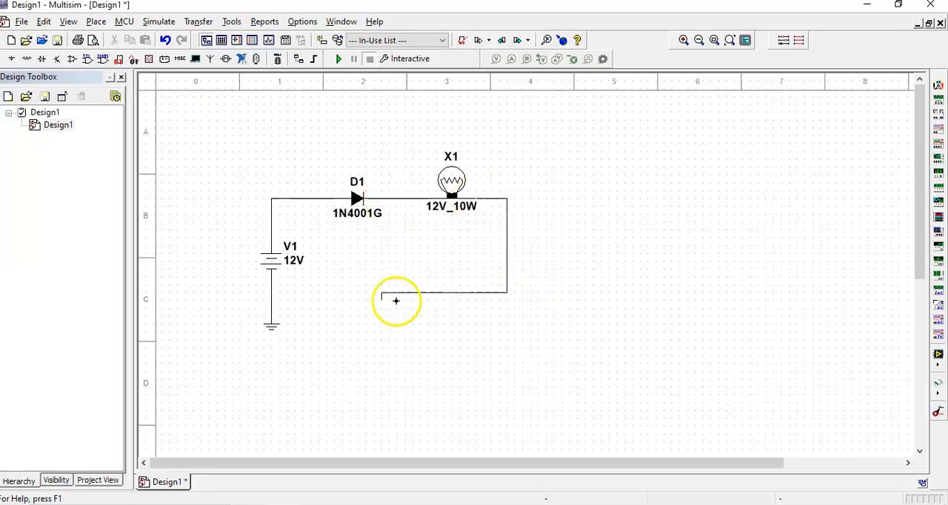
{"action": "left_click", "coordinate": [271, 292]}
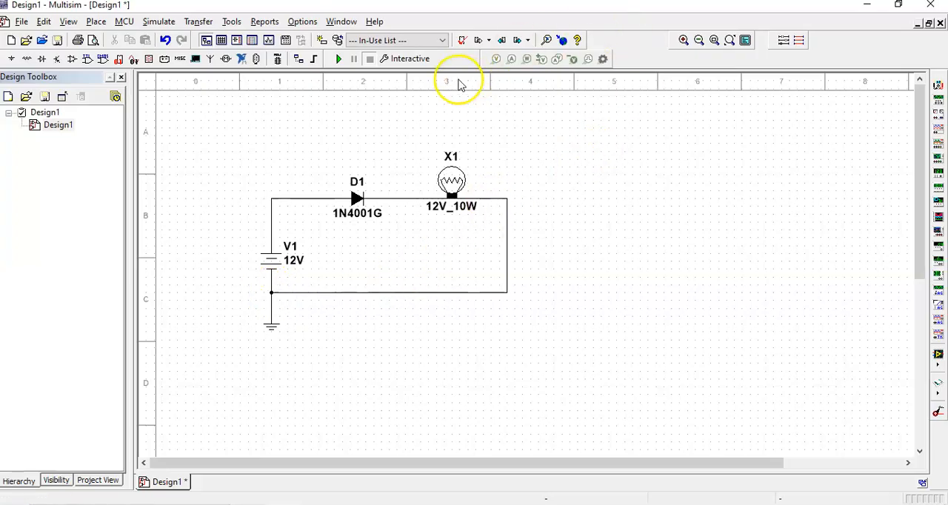
Run the interactive simulation of the diode and lamp circuit, and stop it
{"action": "left_click", "coordinate": [338, 59]}
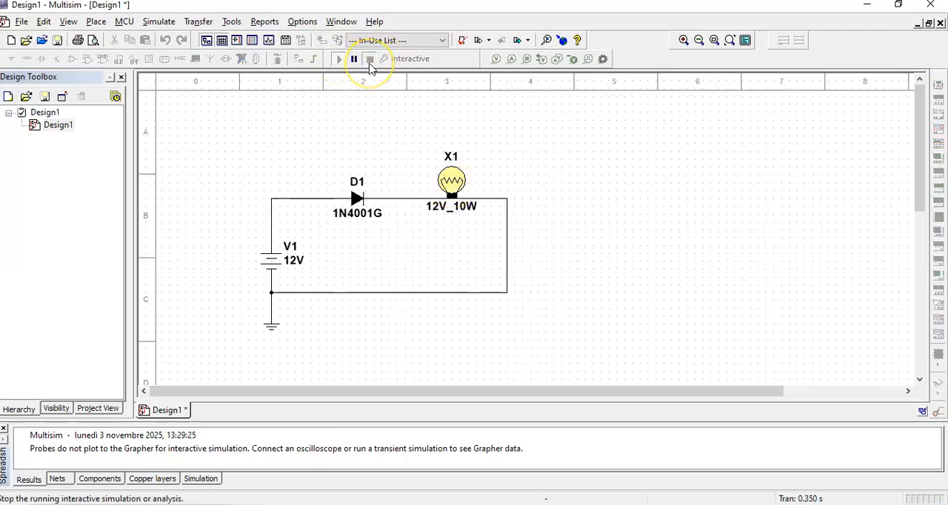
{"action": "left_click", "coordinate": [370, 64]}
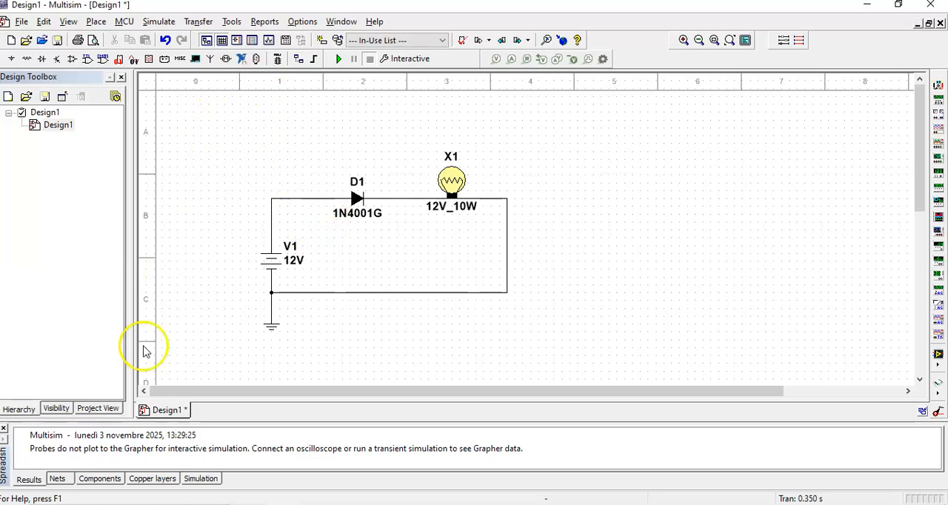
Pick the DIPSW1 switch from the SWITCH family of the Basic group in the component browser
{"action": "left_click", "coordinate": [212, 159]}
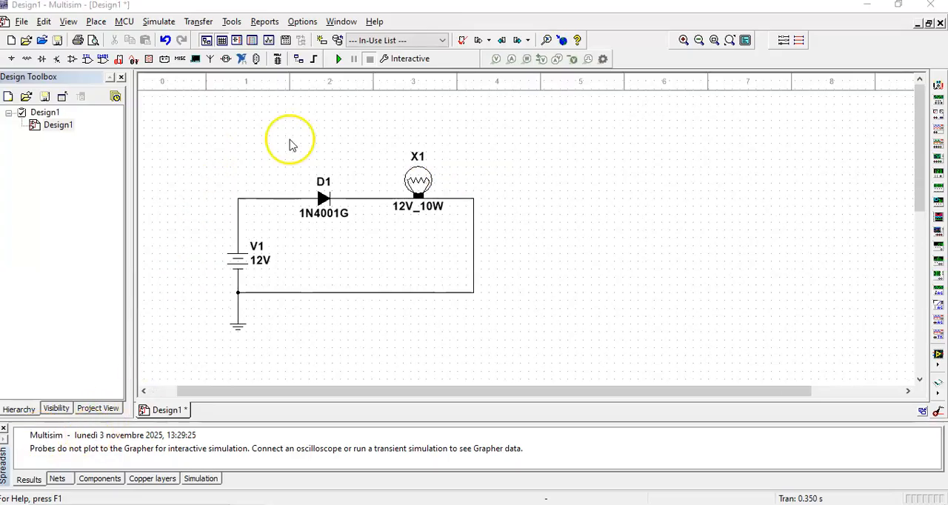
{"action": "right_click", "coordinate": [295, 132]}
{"action": "left_click", "coordinate": [338, 142]}
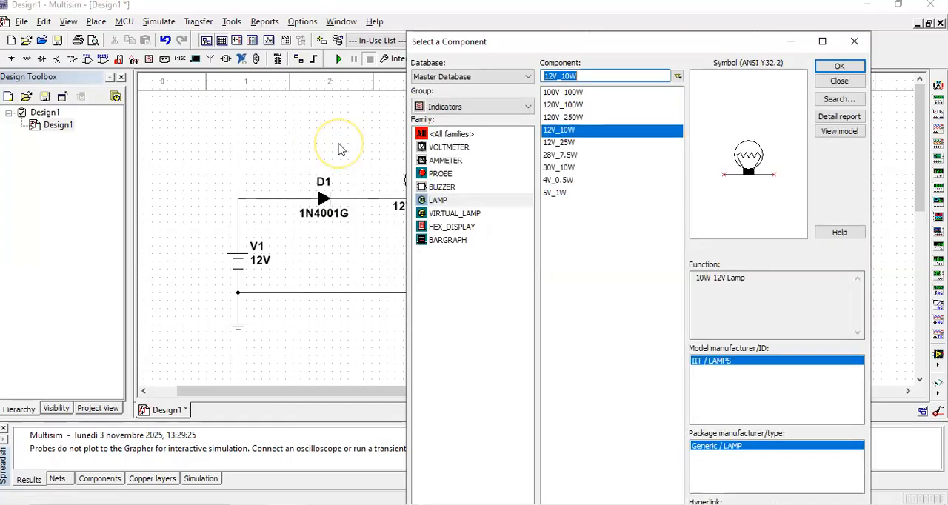
{"action": "left_click", "coordinate": [460, 107]}
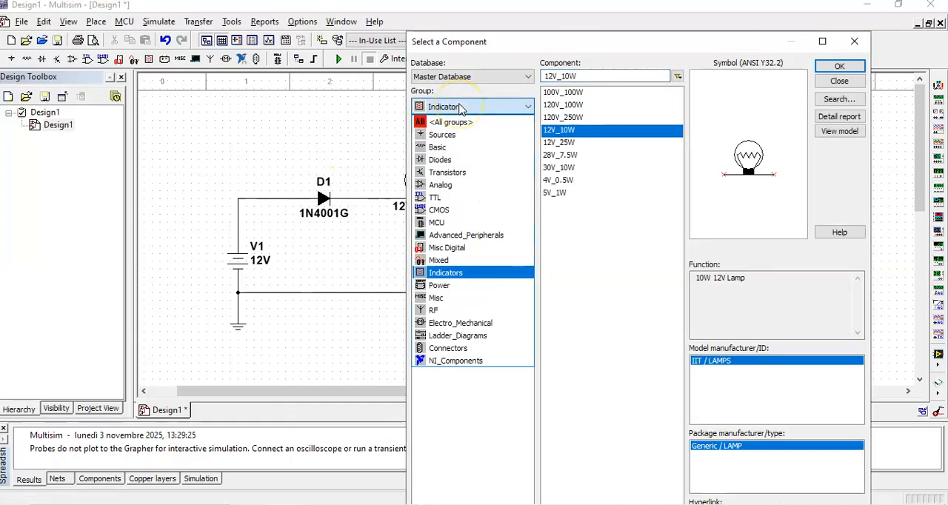
{"action": "left_click", "coordinate": [435, 148]}
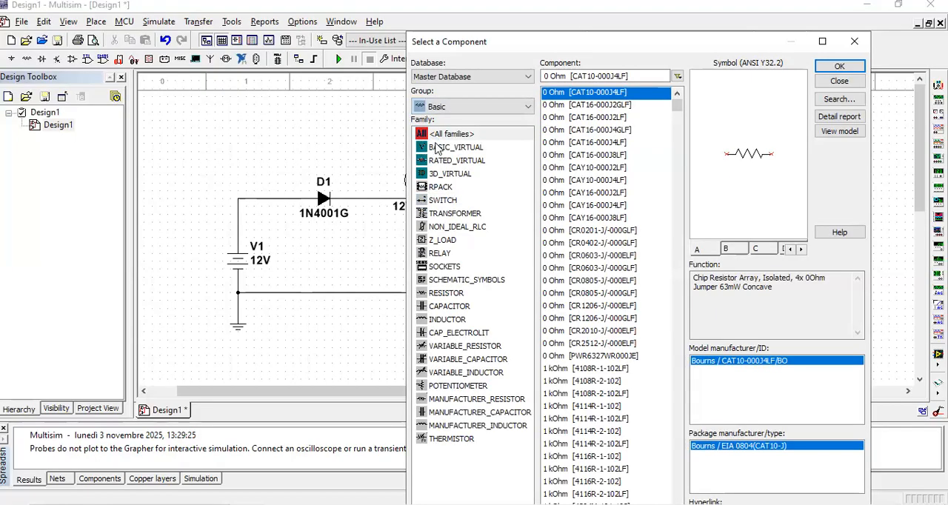
{"action": "left_click", "coordinate": [441, 200]}
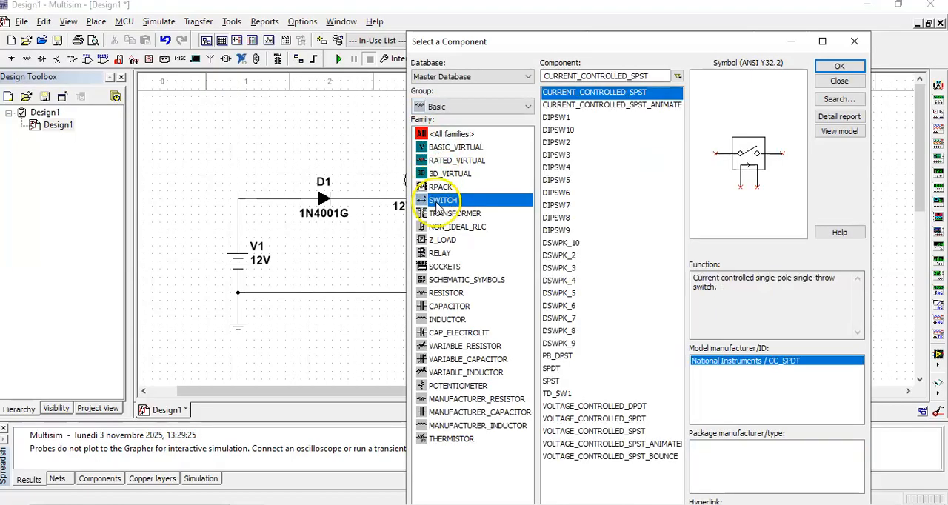
{"action": "left_click", "coordinate": [568, 120]}
{"action": "left_click", "coordinate": [839, 66]}
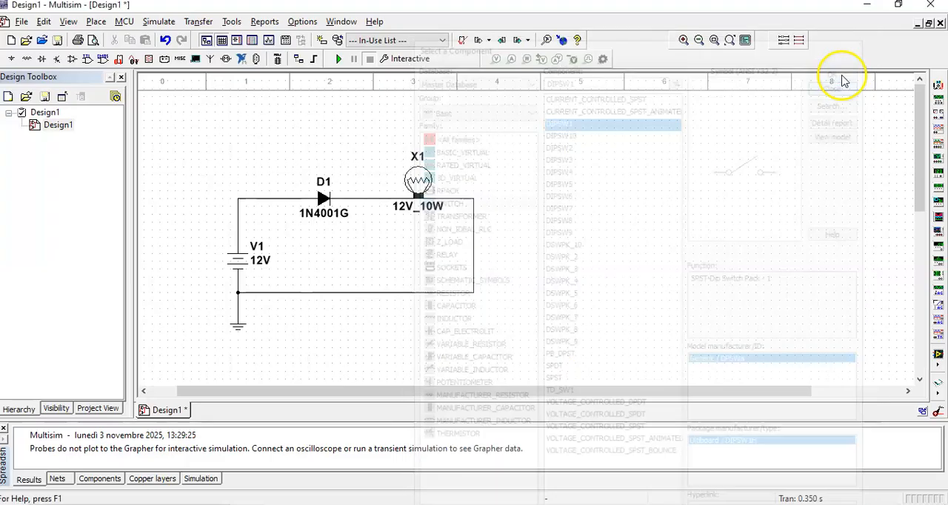
{"action": "left_click", "coordinate": [267, 200]}
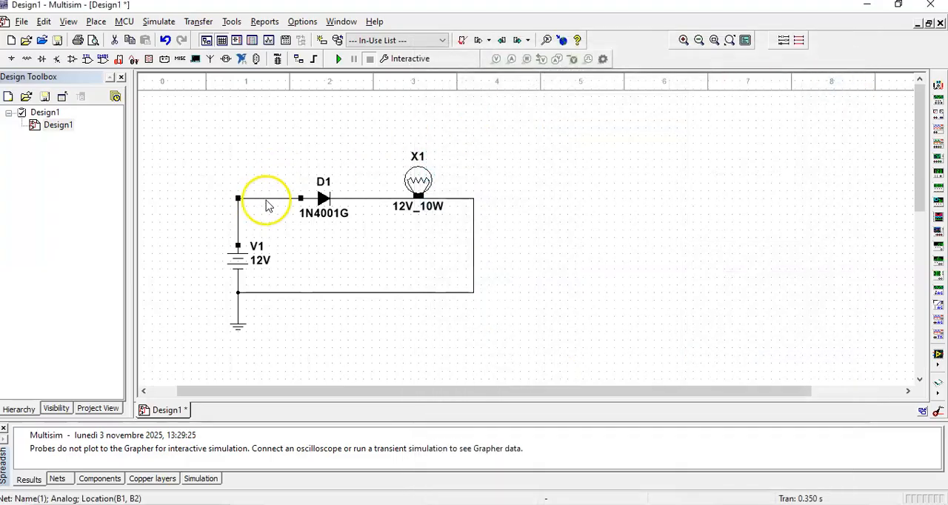
Place the DIPSW1 switch in the wire between the 12 V source and the diode, and close the component browser
{"action": "left_click", "coordinate": [664, 173]}
{"action": "right_click", "coordinate": [538, 152]}
{"action": "left_click", "coordinate": [607, 157]}
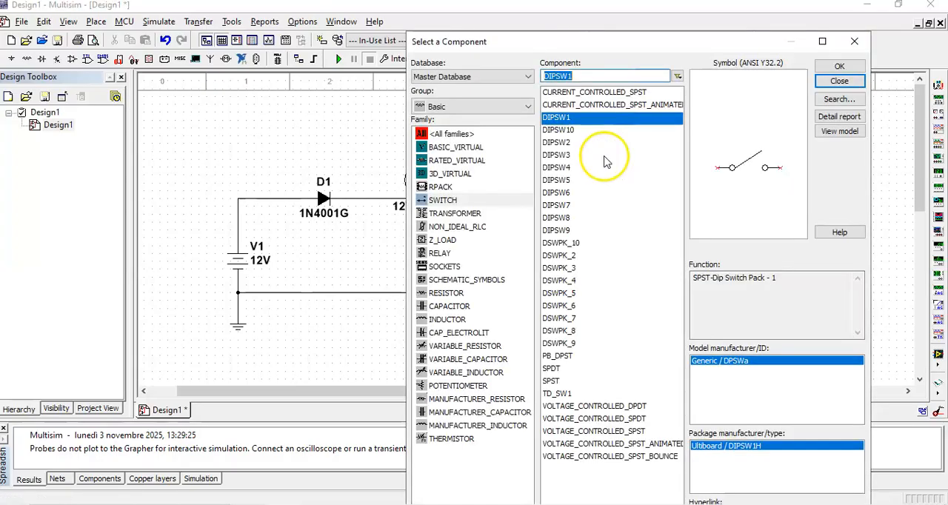
{"action": "left_click", "coordinate": [838, 65]}
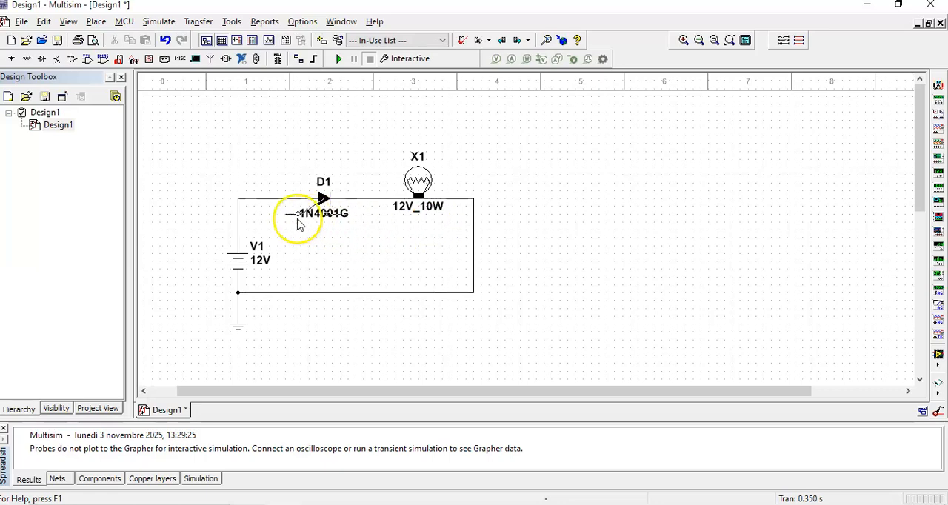
{"action": "left_click", "coordinate": [250, 198]}
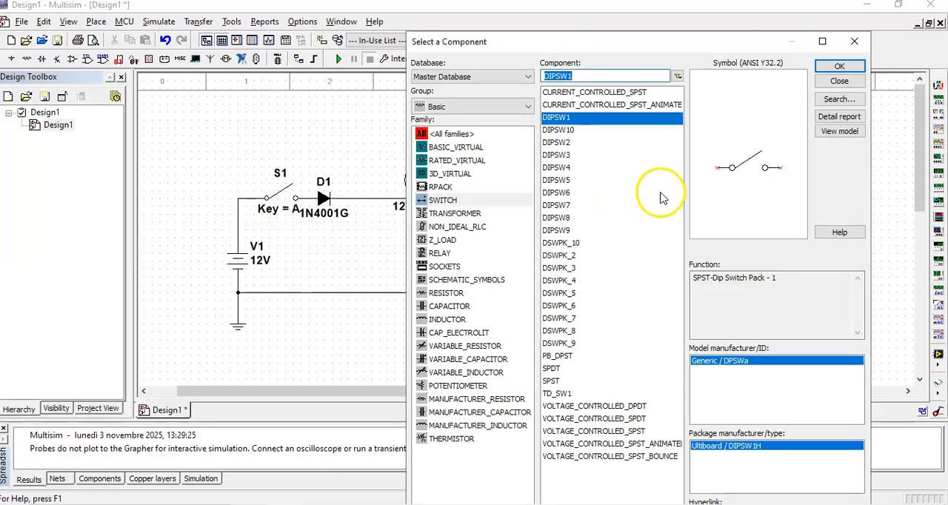
{"action": "left_click", "coordinate": [901, 85]}
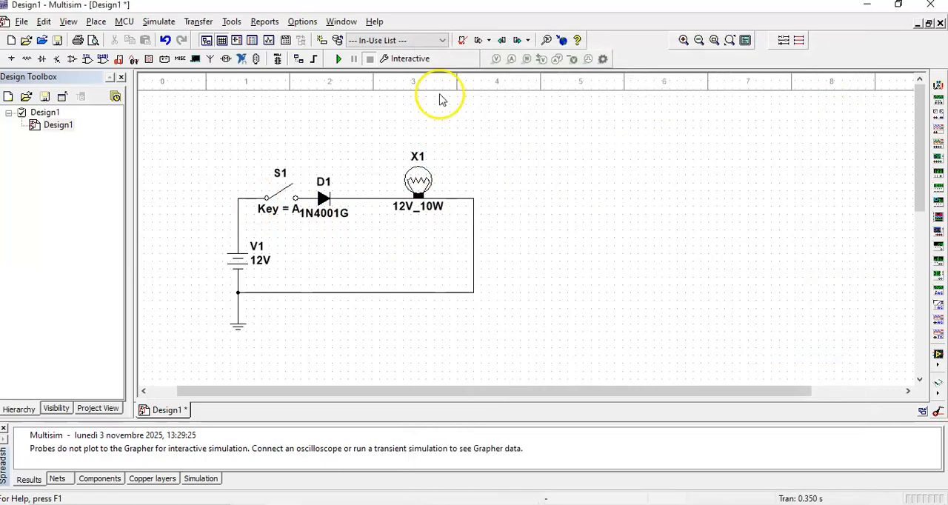
Run the interactive simulation, close and reopen the switch to check the lamp, and stop the simulation
{"action": "left_click", "coordinate": [336, 59]}
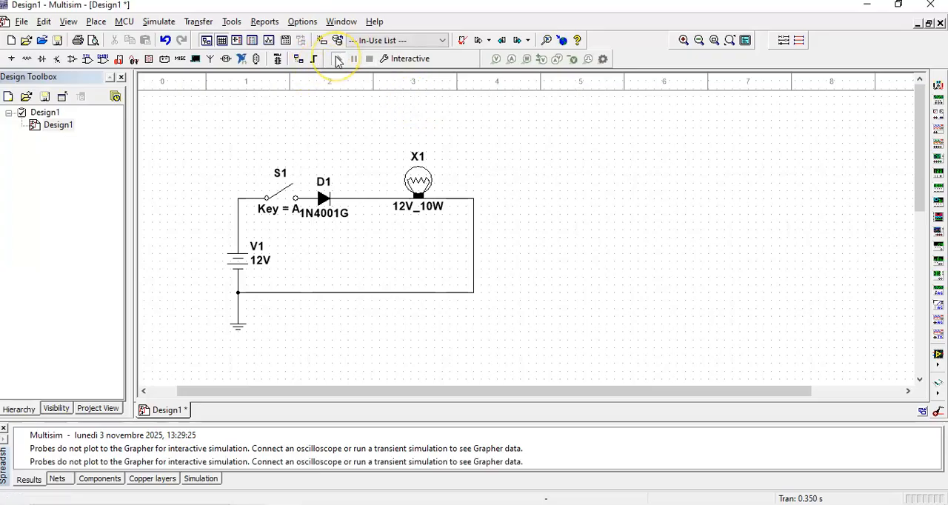
{"action": "left_click", "coordinate": [285, 194]}
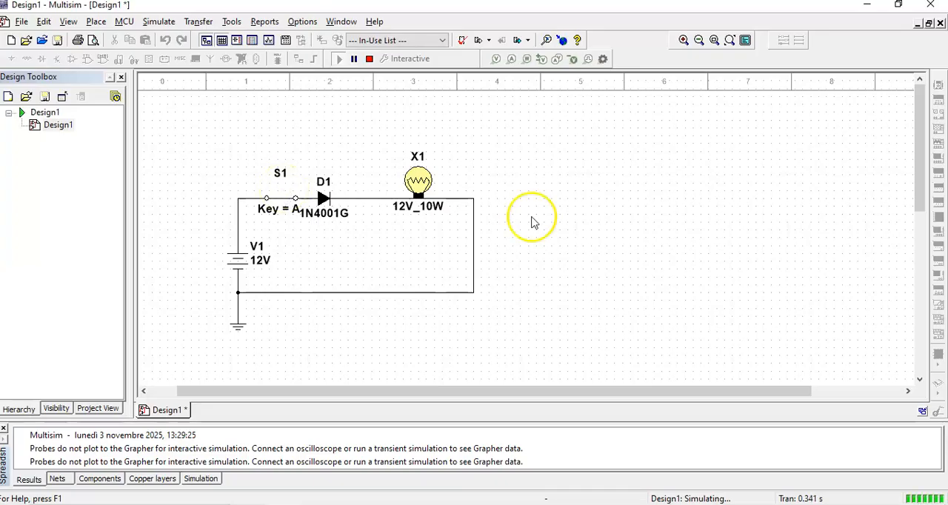
{"action": "left_click", "coordinate": [279, 201]}
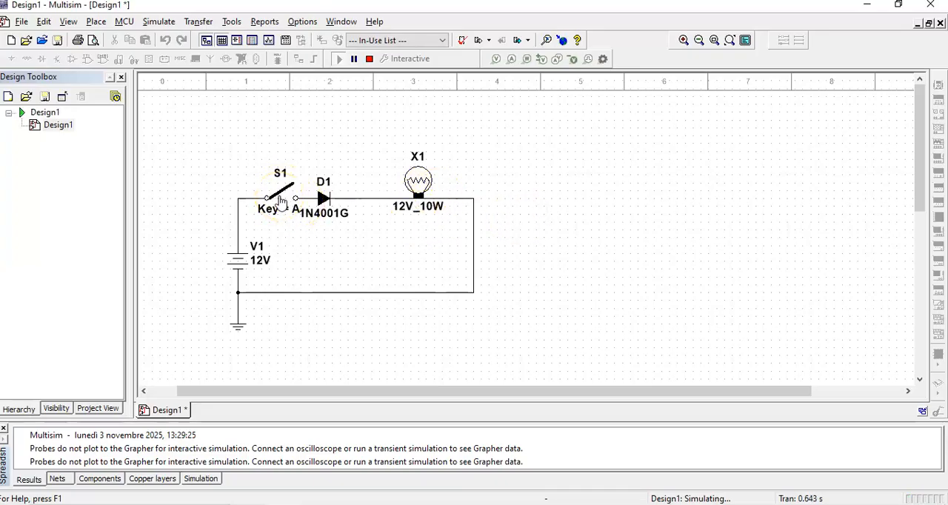
{"action": "left_click", "coordinate": [368, 61]}
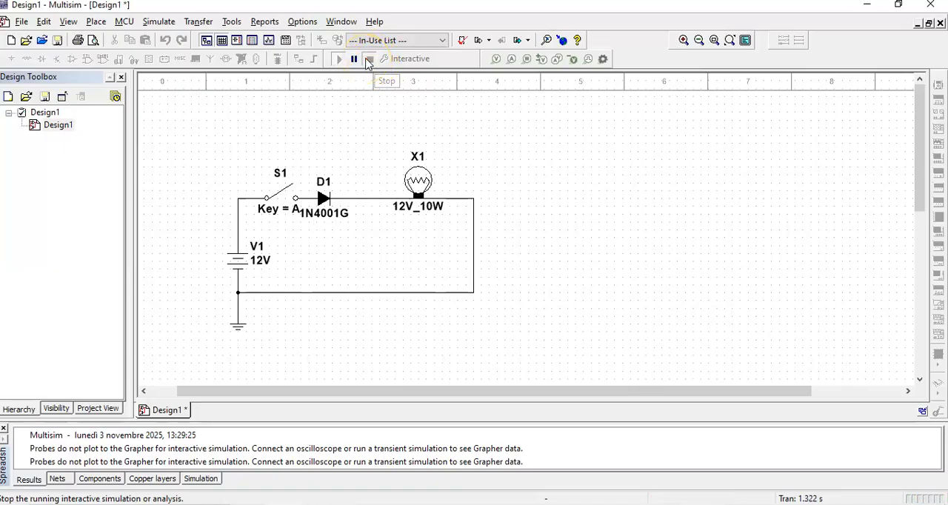
Delete the wire between the diode and the lamp, and shift the diode slightly away from the switch
{"action": "left_click", "coordinate": [363, 198]}
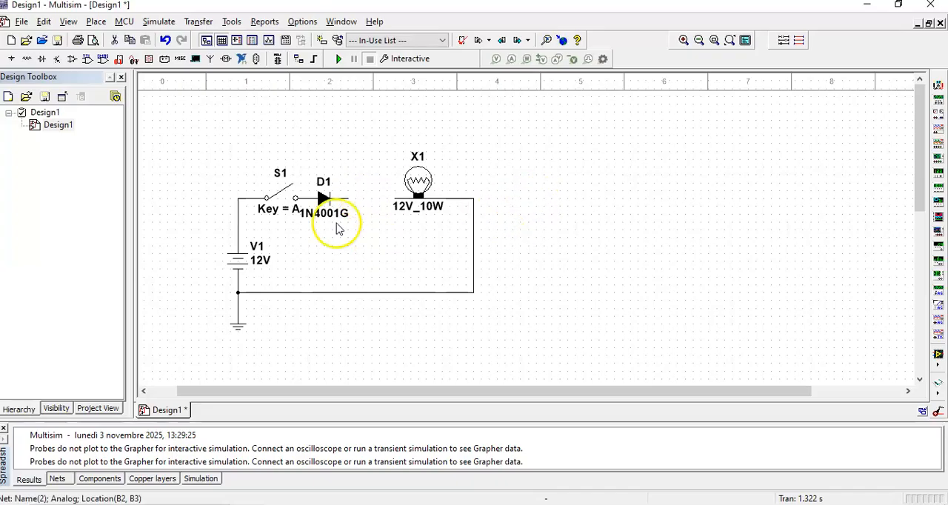
{"action": "left_click_drag", "start_coordinate": [320, 201], "coordinate": [340, 200]}
{"action": "left_click", "coordinate": [364, 262]}
Flip the 1N4001G diode horizontally so it faces the opposite way
{"action": "right_click", "coordinate": [338, 200]}
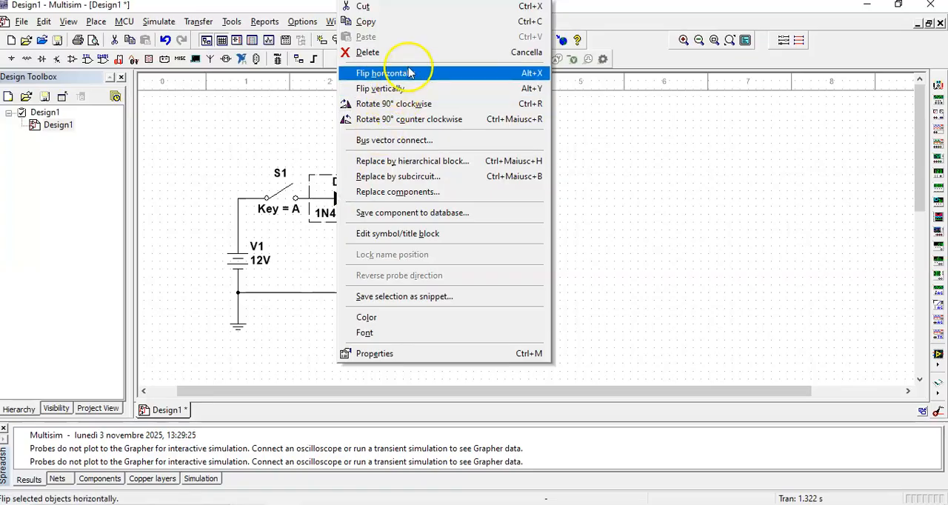
{"action": "left_click", "coordinate": [409, 74]}
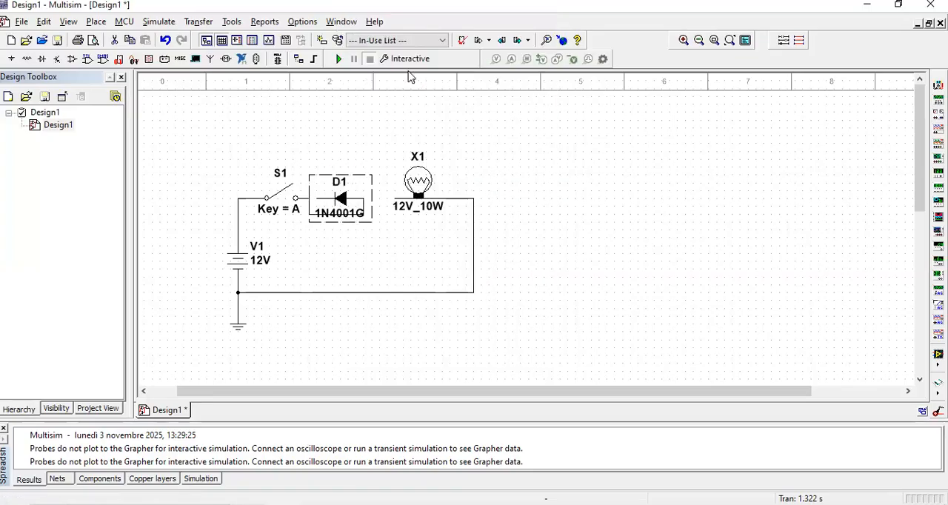
{"action": "left_click", "coordinate": [339, 225]}
{"action": "left_click", "coordinate": [293, 202]}
{"action": "left_click_drag", "start_coordinate": [295, 203], "coordinate": [376, 244]}
{"action": "key", "text": "ctrl+z"}
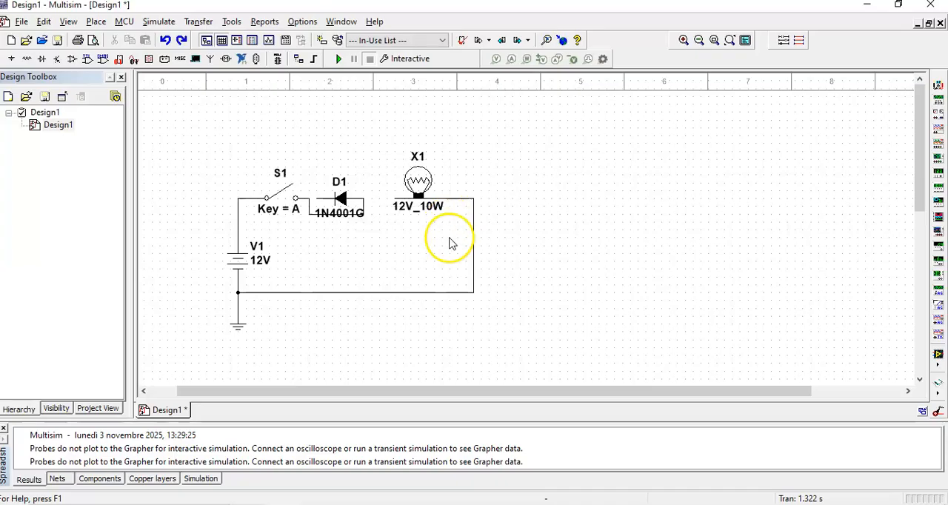
Replace the leftover wire under the flipped diode by wiring the switch to its cathode and the lamp to its anode
{"action": "left_click", "coordinate": [318, 214]}
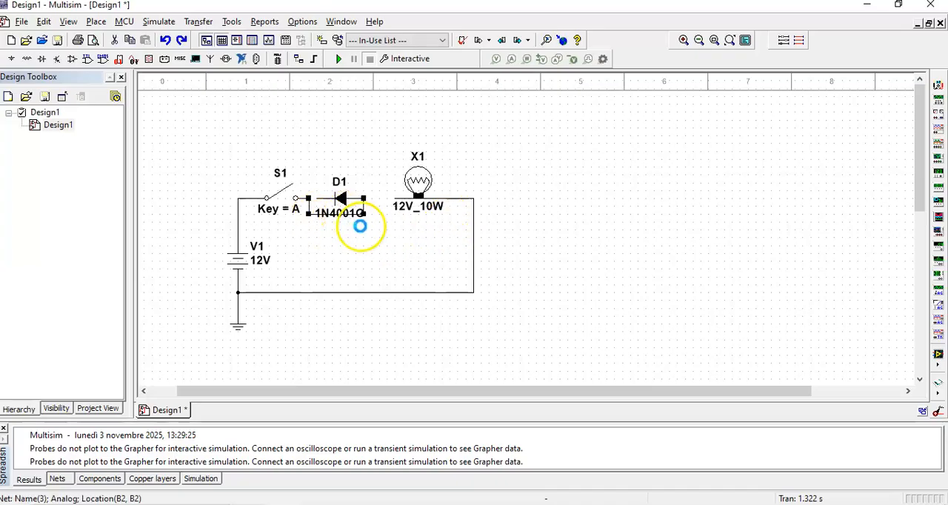
{"action": "left_click", "coordinate": [407, 245]}
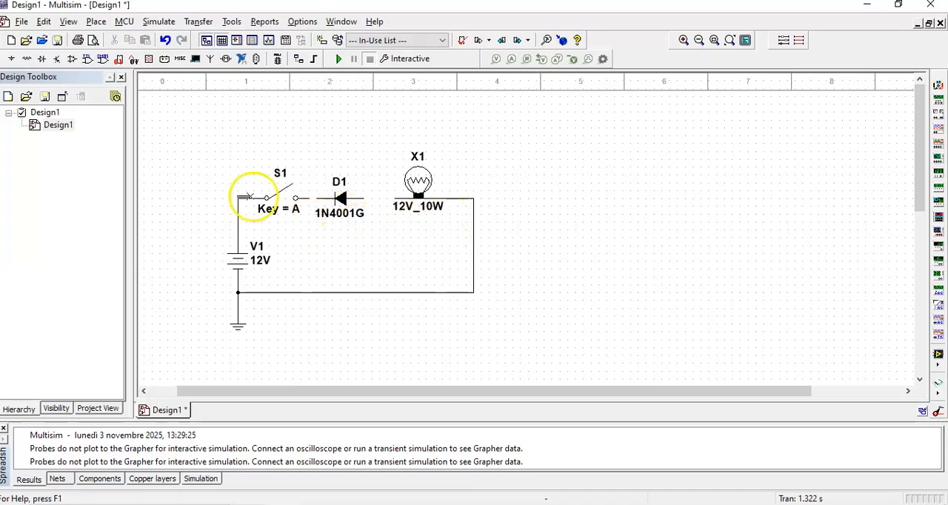
{"action": "left_click", "coordinate": [310, 197]}
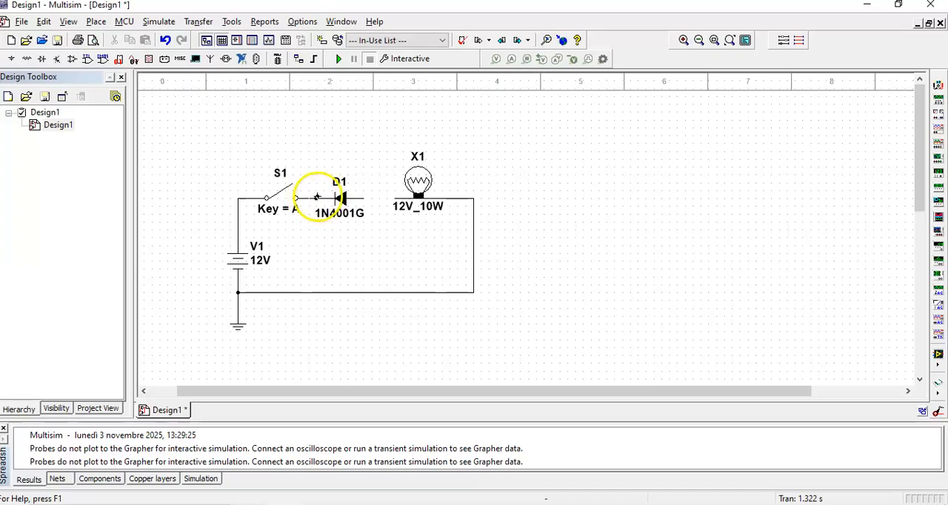
{"action": "left_click", "coordinate": [333, 197]}
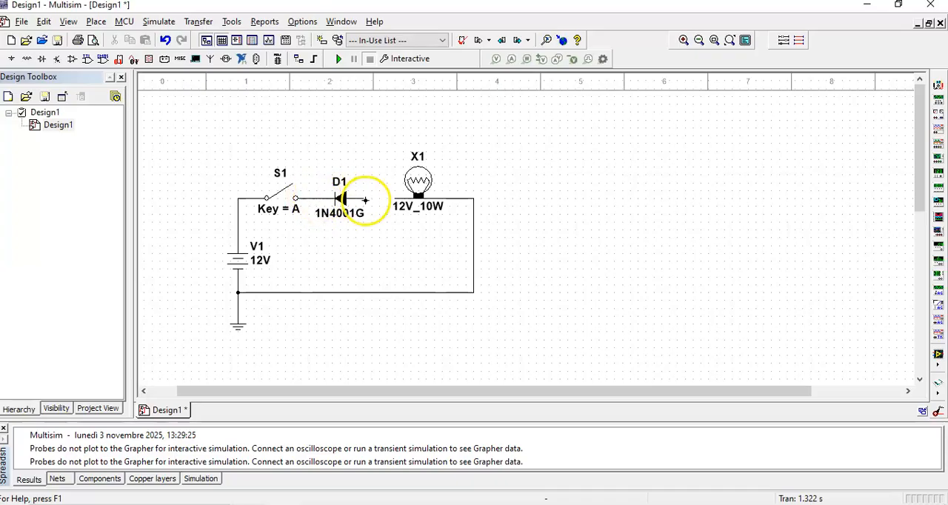
{"action": "left_click", "coordinate": [362, 198]}
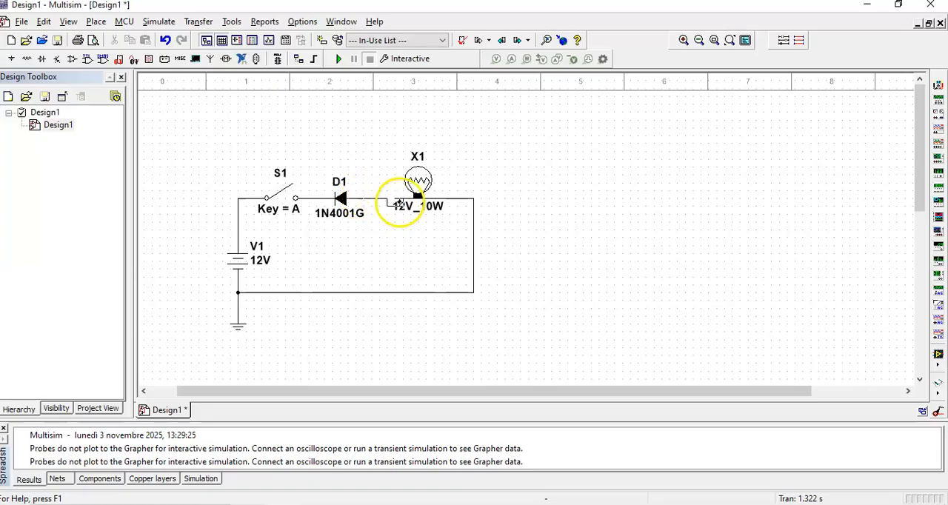
{"action": "left_click", "coordinate": [398, 201]}
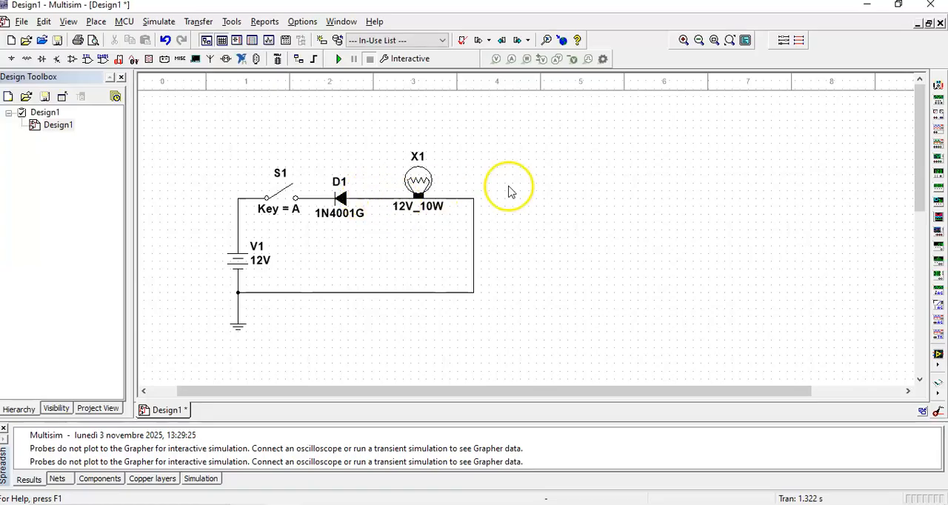
Run the simulation with the reversed diode, put a current probe between diode and lamp, and toggle the switch
{"action": "left_click", "coordinate": [340, 62]}
{"action": "left_click", "coordinate": [284, 196]}
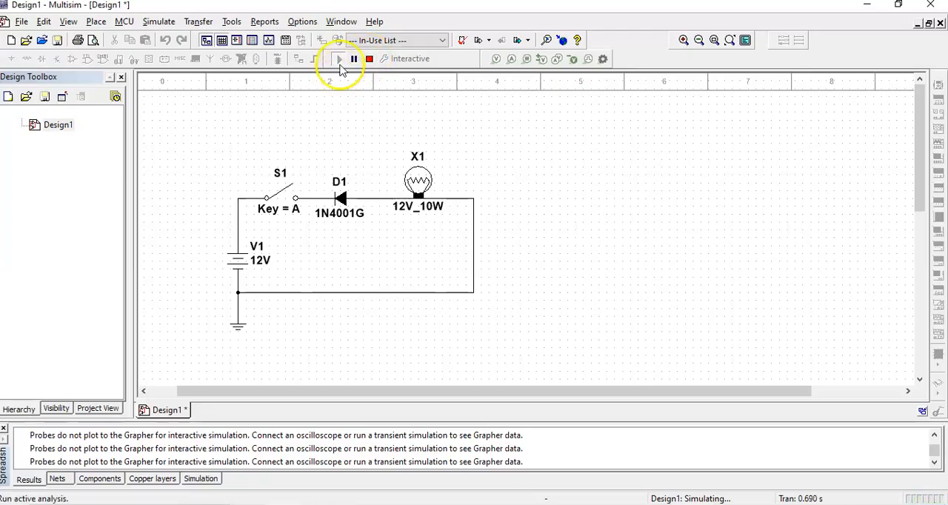
{"action": "left_click", "coordinate": [518, 59]}
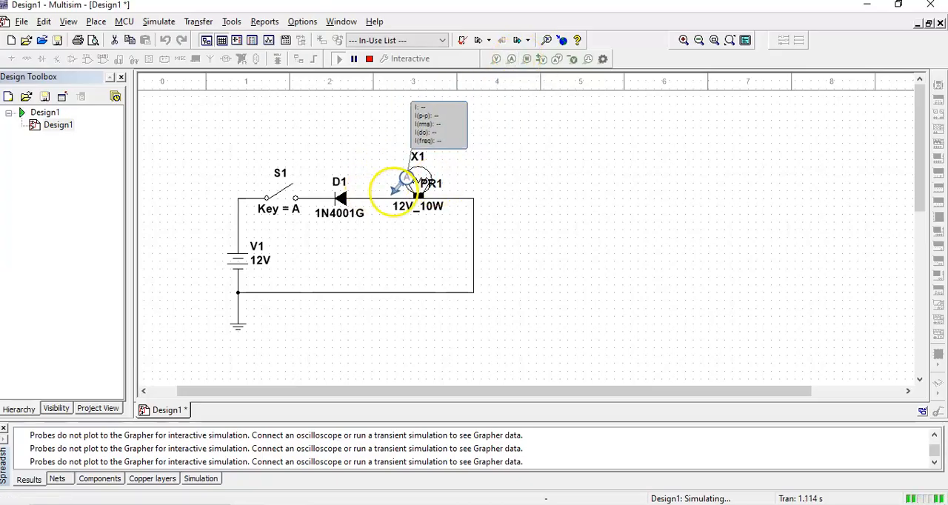
{"action": "left_click", "coordinate": [378, 198]}
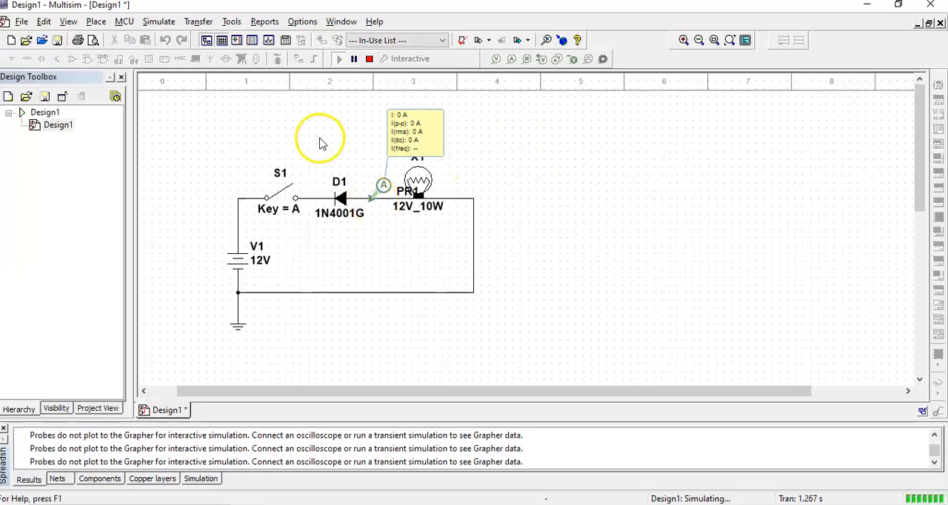
{"action": "left_click", "coordinate": [272, 189]}
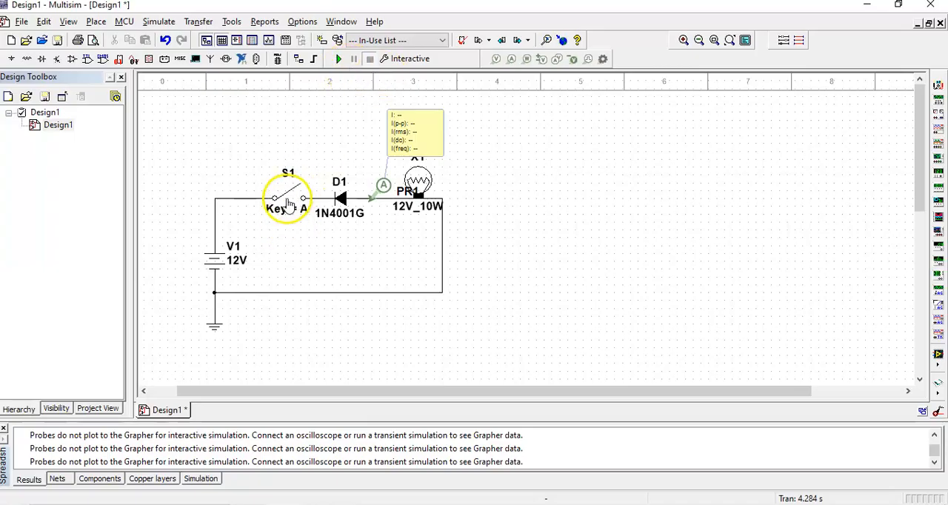
Move the switch further from the diode, and delete the current probe and the wires on both sides of the diode
{"action": "left_click_drag", "start_coordinate": [288, 202], "coordinate": [265, 202]}
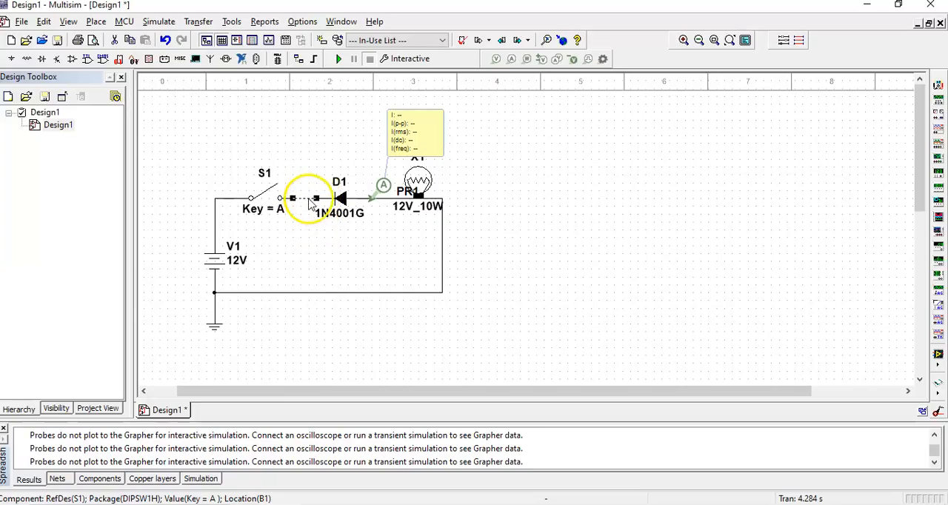
{"action": "key", "text": "Delete"}
{"action": "left_click", "coordinate": [378, 206]}
{"action": "key", "text": "Delete"}
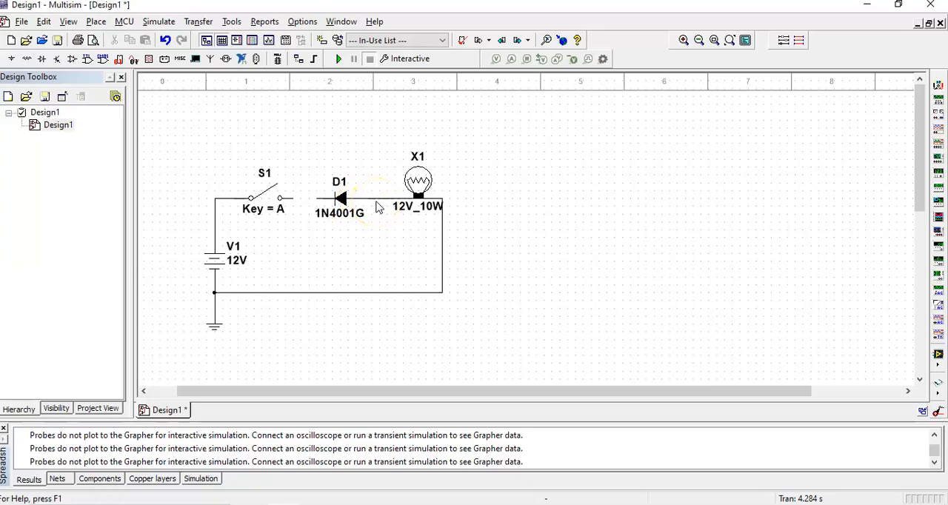
{"action": "left_click", "coordinate": [380, 204]}
{"action": "key", "text": "Delete"}
Flip the disconnected diode horizontally back to its forward orientation
{"action": "left_click", "coordinate": [342, 198]}
{"action": "right_click", "coordinate": [341, 200]}
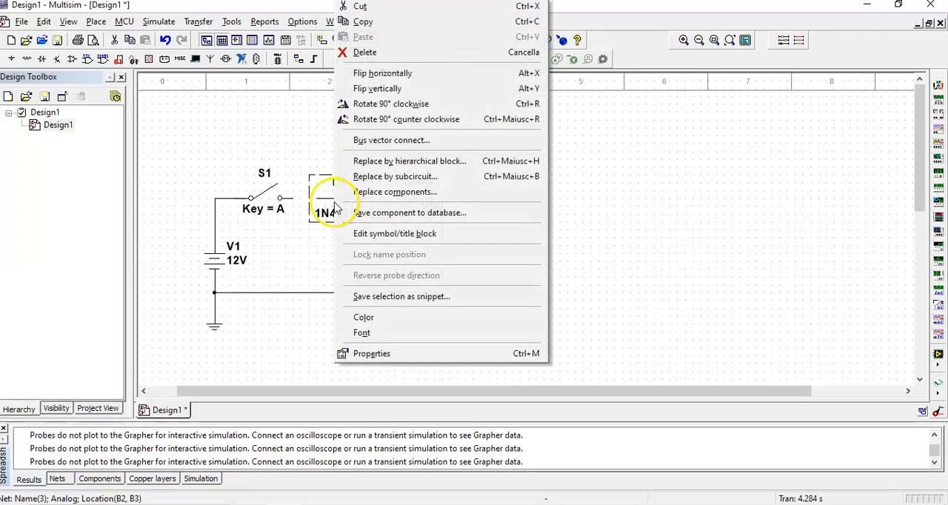
{"action": "left_click", "coordinate": [377, 73]}
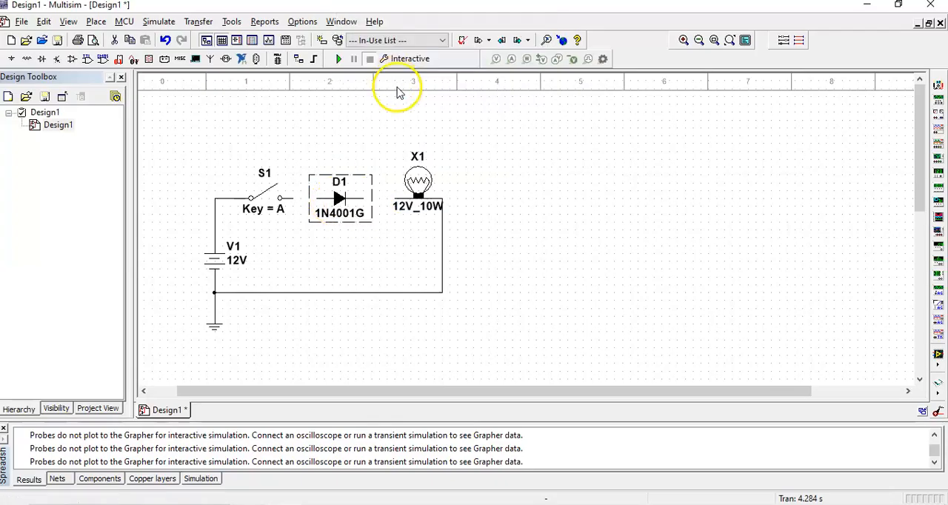
{"action": "left_click", "coordinate": [295, 222]}
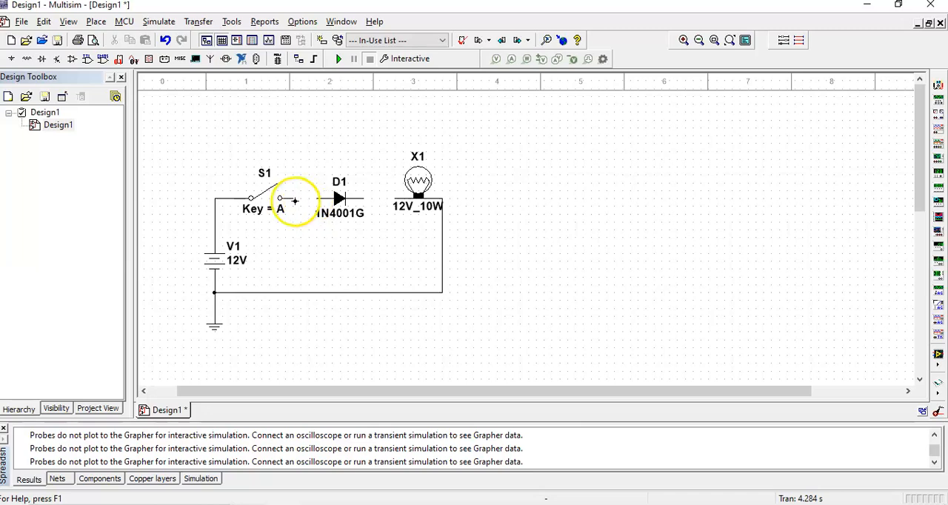
Wire the switch to the diode's anode and the diode's cathode to the lamp
{"action": "left_click", "coordinate": [291, 199]}
{"action": "left_click", "coordinate": [316, 199]}
{"action": "left_click", "coordinate": [365, 199]}
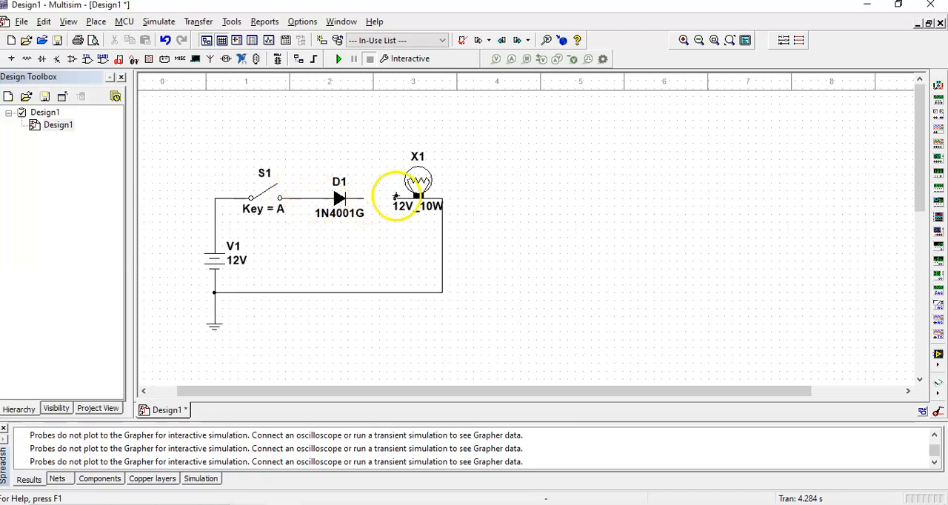
{"action": "left_click", "coordinate": [398, 198]}
Run the simulation with the switch closed and measure the current between the diode and lamp with a current probe
{"action": "left_click", "coordinate": [337, 60]}
{"action": "left_click", "coordinate": [267, 197]}
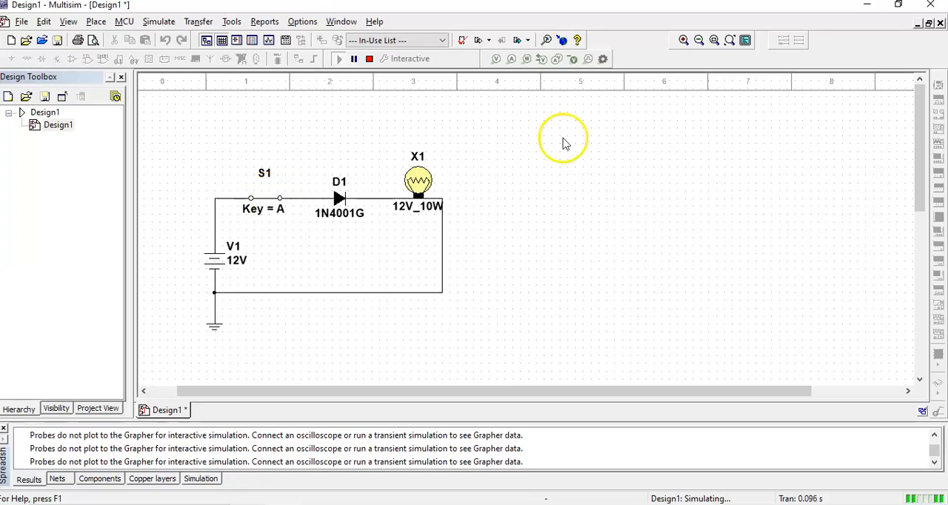
{"action": "left_click", "coordinate": [511, 60]}
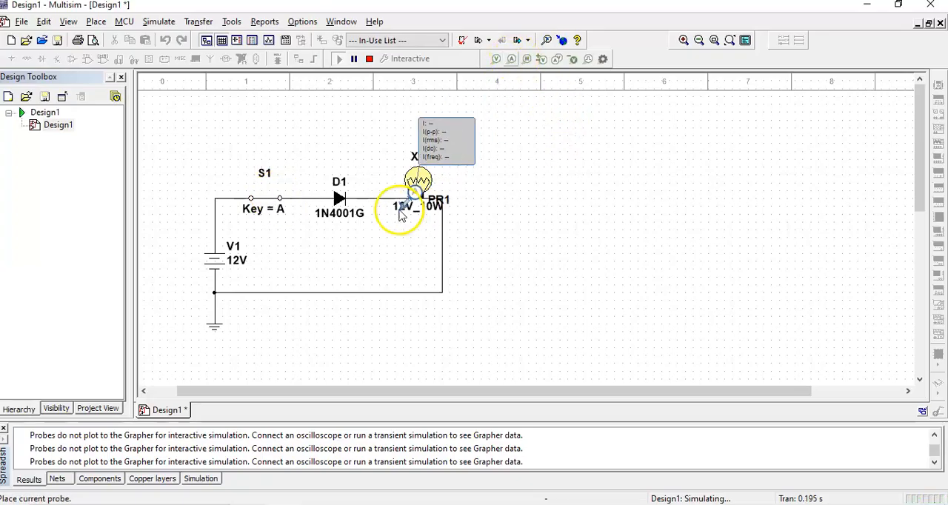
{"action": "left_click", "coordinate": [370, 199]}
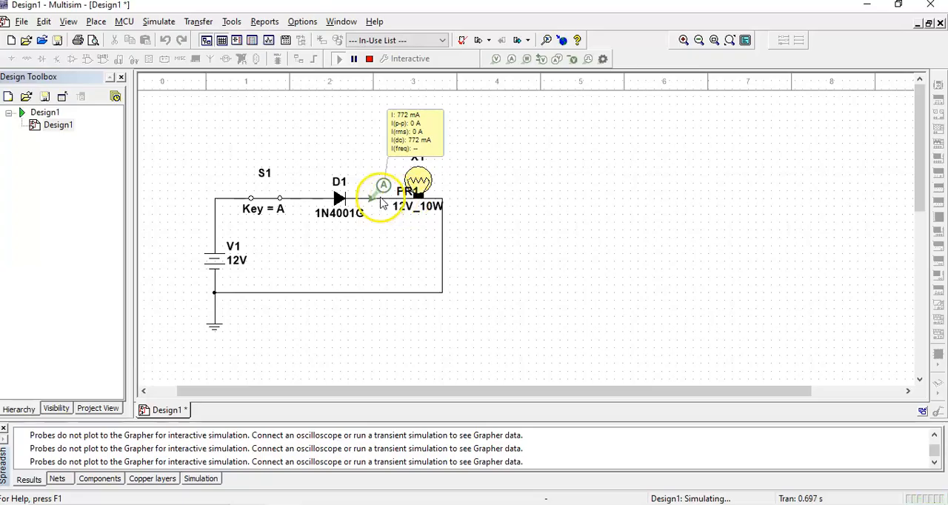
Replace the current probe with a voltage probe between the diode and lamp, and stop the simulation after the measurement
{"action": "left_click", "coordinate": [419, 140]}
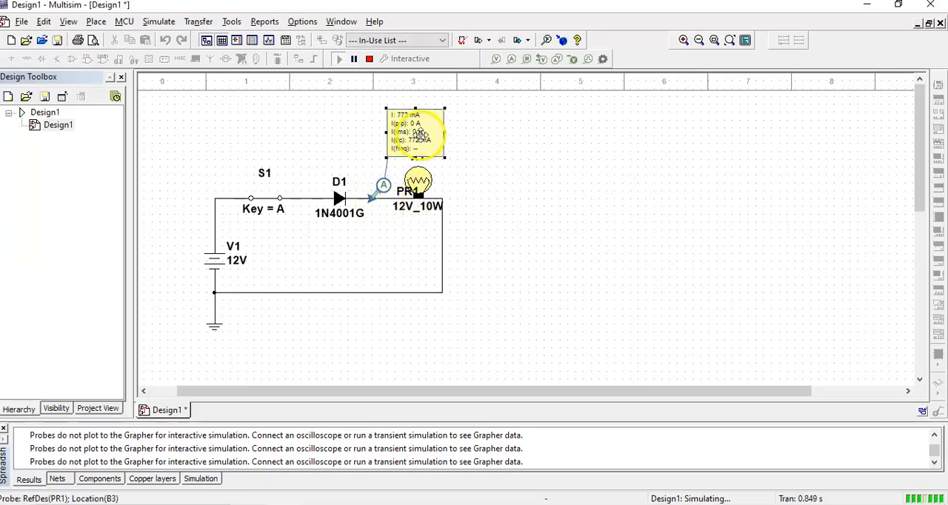
{"action": "key", "text": "Delete"}
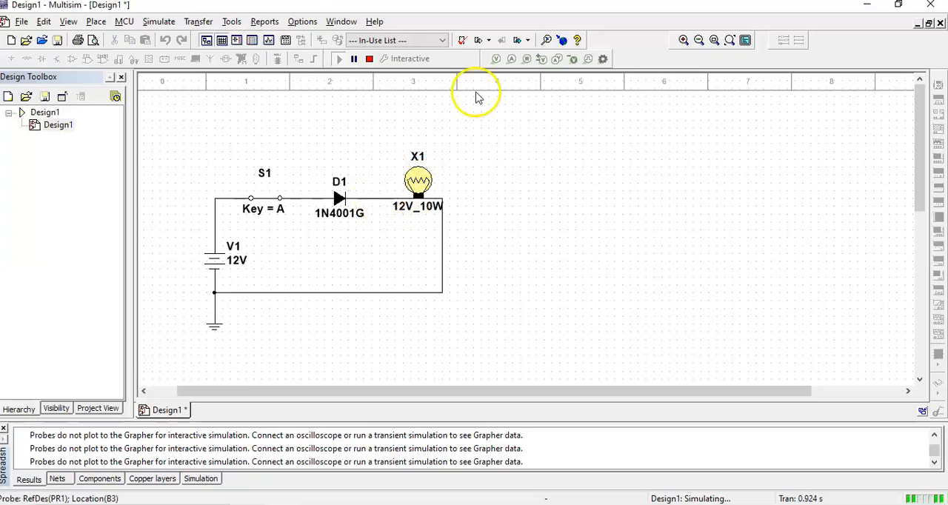
{"action": "left_click", "coordinate": [496, 58]}
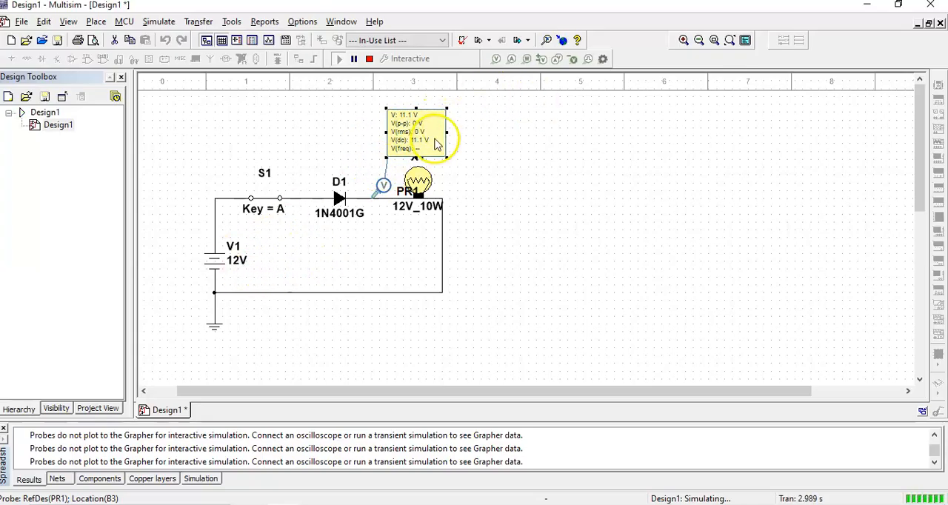
{"action": "left_click", "coordinate": [369, 62]}
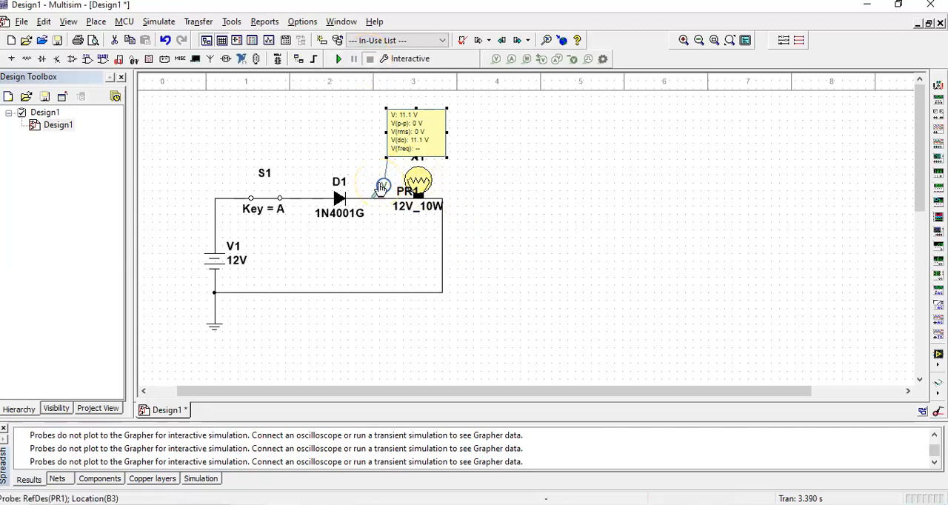
Swap the voltage probe for a differential voltage pair across the diode, and run and stop the simulation to measure its drop
{"action": "key", "text": "Delete"}
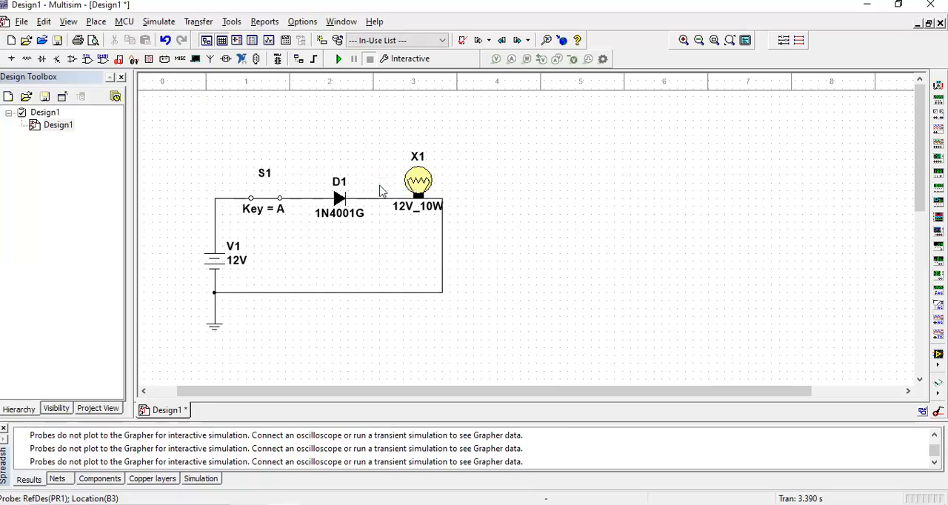
{"action": "left_click", "coordinate": [541, 61]}
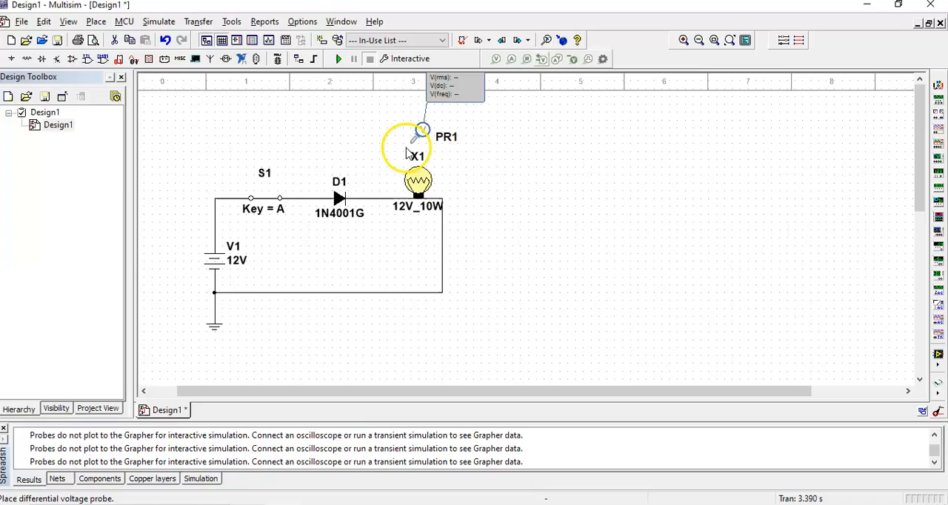
{"action": "left_click", "coordinate": [298, 194]}
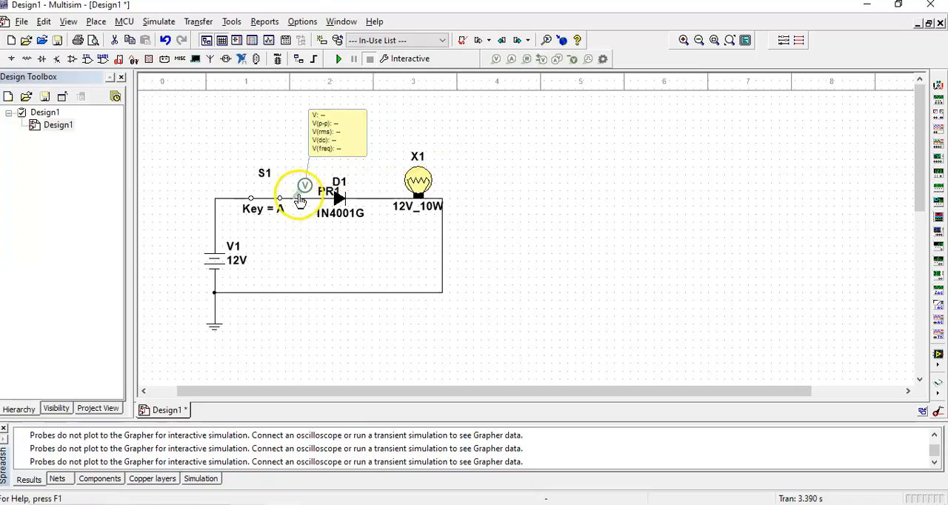
{"action": "left_click", "coordinate": [373, 197]}
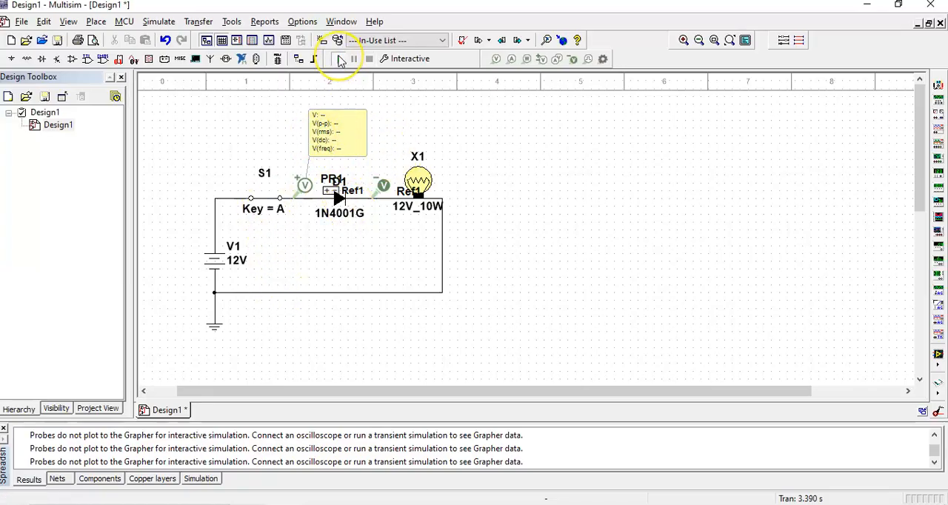
{"action": "left_click", "coordinate": [341, 60]}
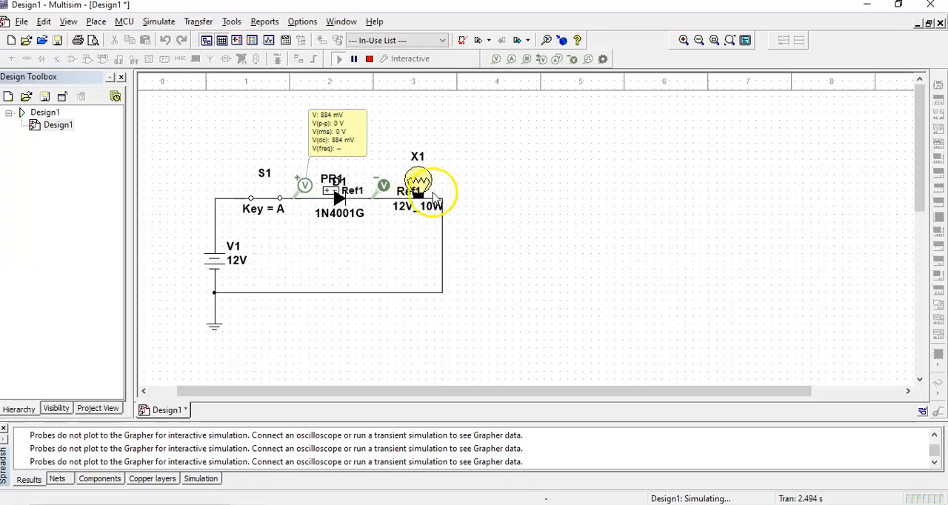
{"action": "left_click", "coordinate": [369, 60]}
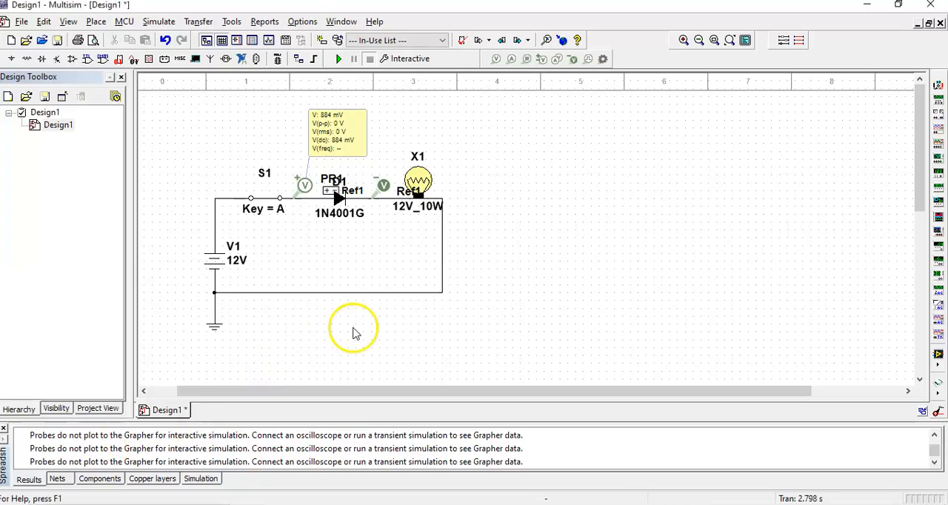
Delete the lamp and both differential voltage probes around the diode
{"action": "left_click", "coordinate": [429, 196]}
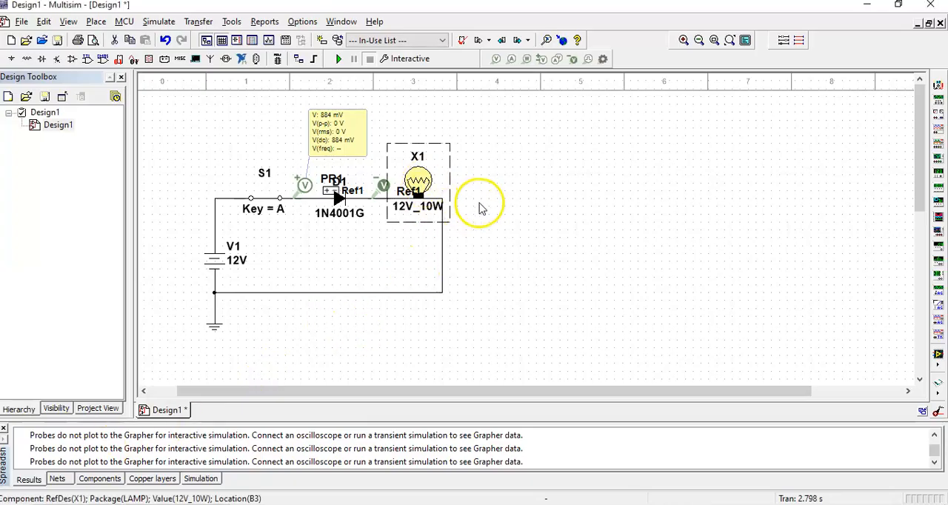
{"action": "key", "text": "Delete"}
{"action": "left_click", "coordinate": [306, 187]}
{"action": "key", "text": "Delete"}
{"action": "left_click", "coordinate": [387, 194]}
{"action": "key", "text": "Delete"}
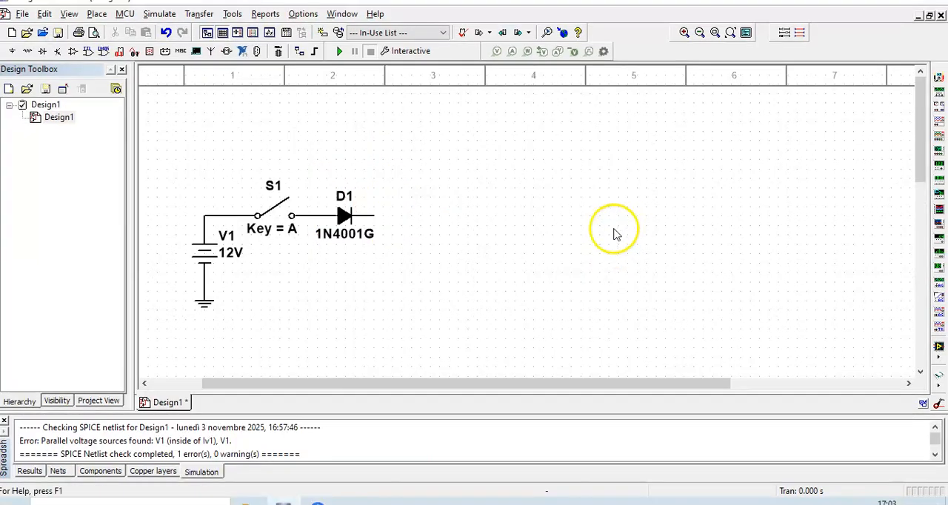
Delete the switch between the voltage source and the diode
{"action": "scroll", "coordinate": [524, 240], "scroll_direction": "down", "scroll_amount": 2}
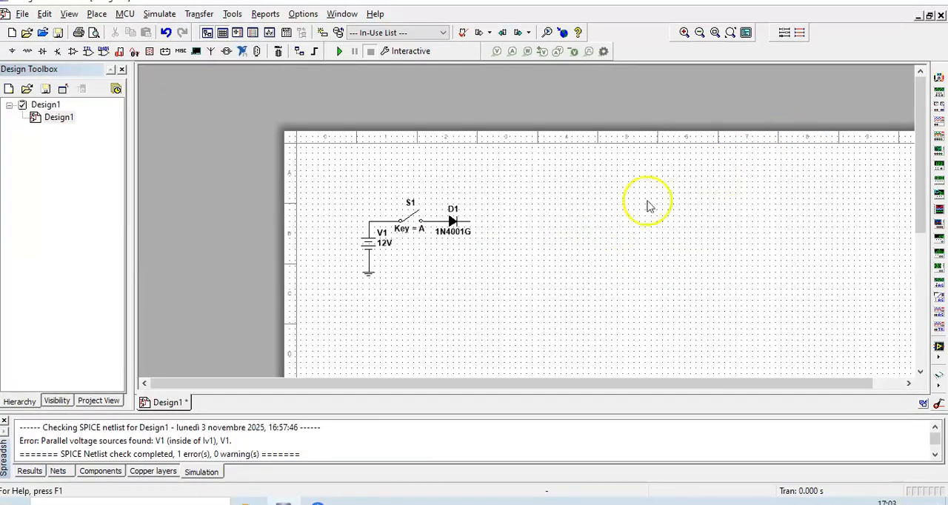
{"action": "left_click_drag", "start_coordinate": [579, 384], "coordinate": [523, 294]}
{"action": "scroll", "coordinate": [537, 274], "scroll_direction": "down", "scroll_amount": 3}
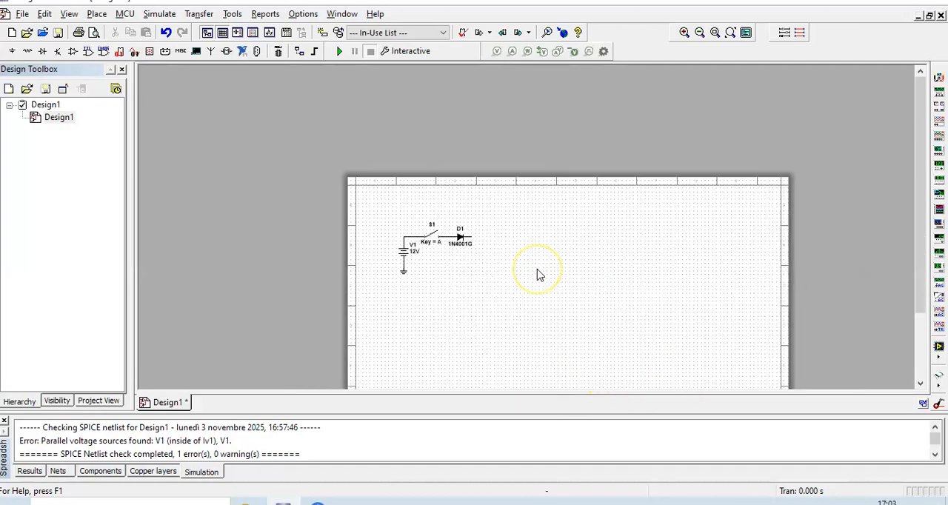
{"action": "scroll", "coordinate": [537, 274], "scroll_direction": "up", "scroll_amount": 6}
{"action": "scroll", "coordinate": [538, 275], "scroll_direction": "down", "scroll_amount": 2}
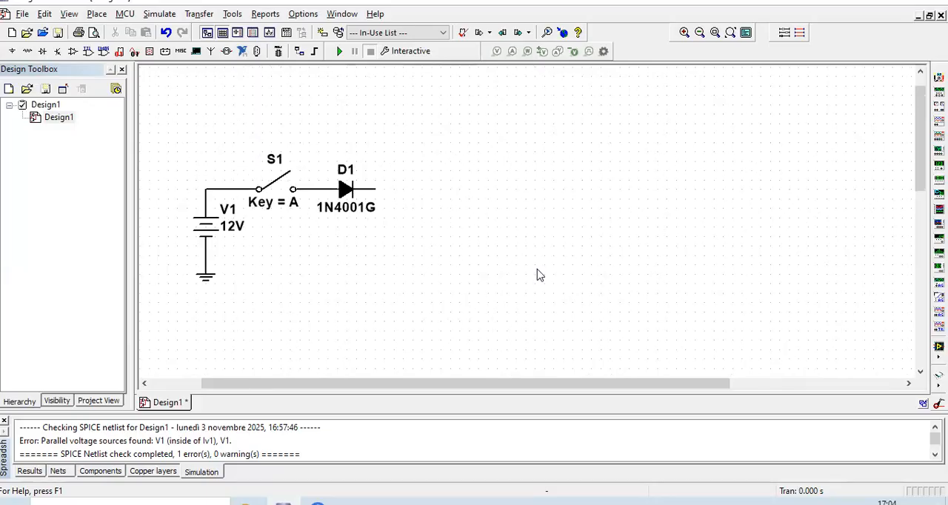
{"action": "scroll", "coordinate": [916, 184], "scroll_direction": "down", "scroll_amount": 3}
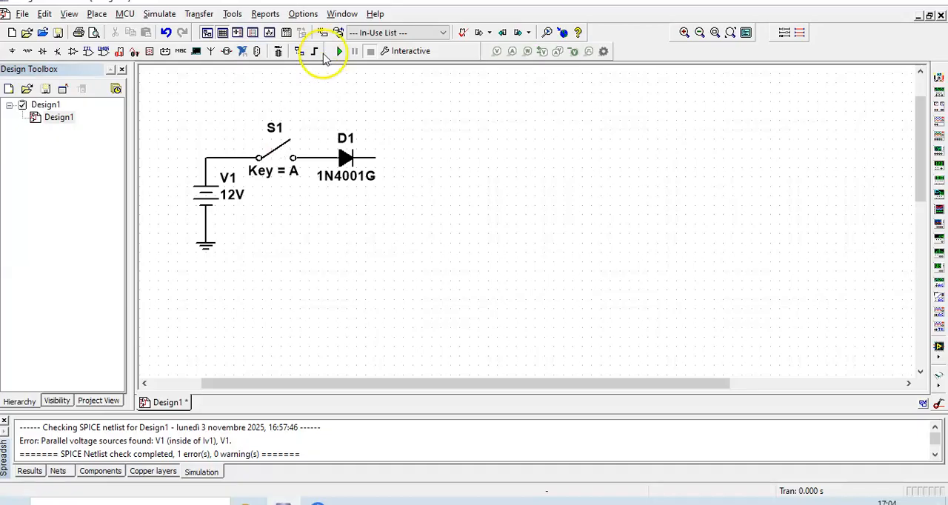
{"action": "left_click_drag", "start_coordinate": [274, 148], "coordinate": [293, 195]}
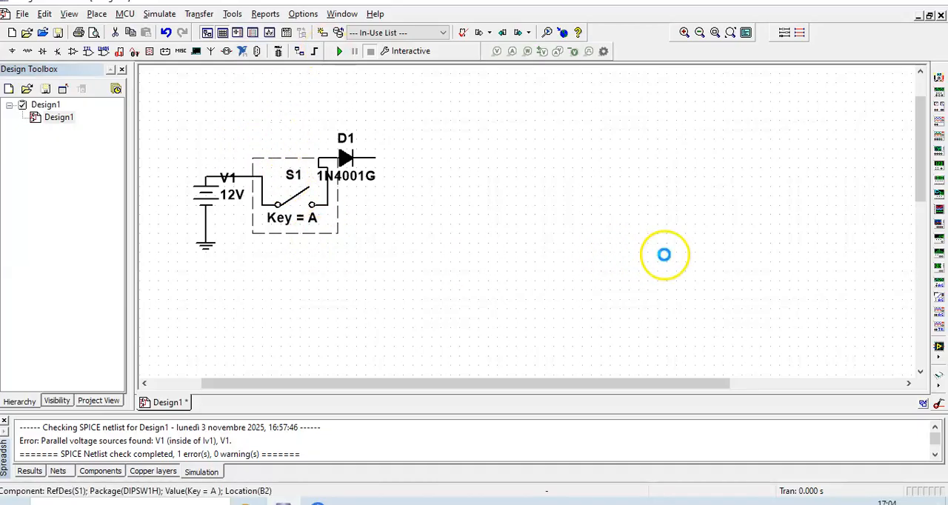
{"action": "key", "text": "Delete"}
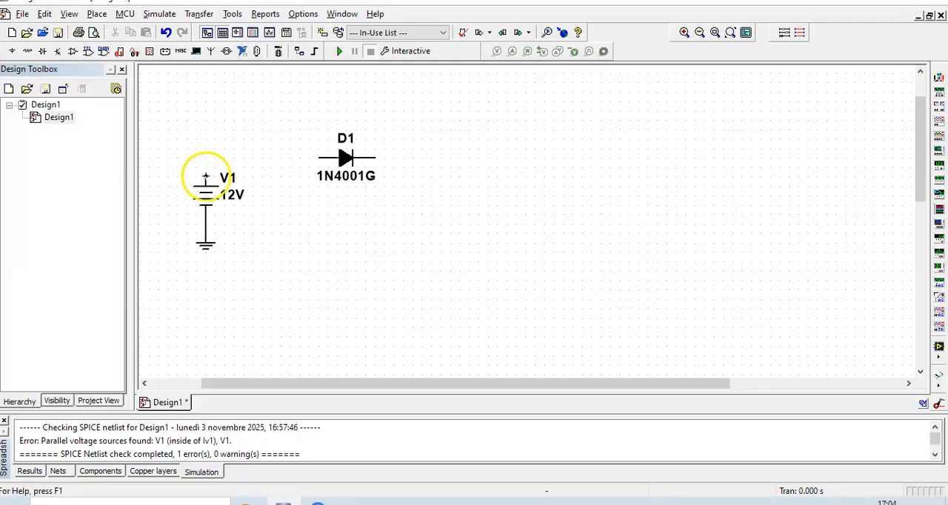
Wire the voltage source directly to the diode's anode and set the source voltage to 3 V
{"action": "left_click", "coordinate": [211, 170]}
{"action": "left_click", "coordinate": [320, 157]}
{"action": "left_click", "coordinate": [208, 197]}
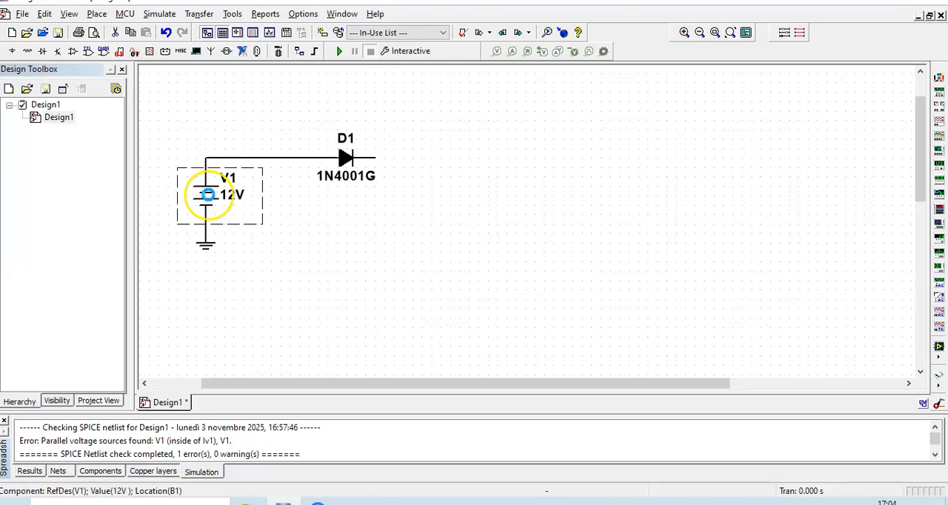
{"action": "double_click", "coordinate": [208, 195]}
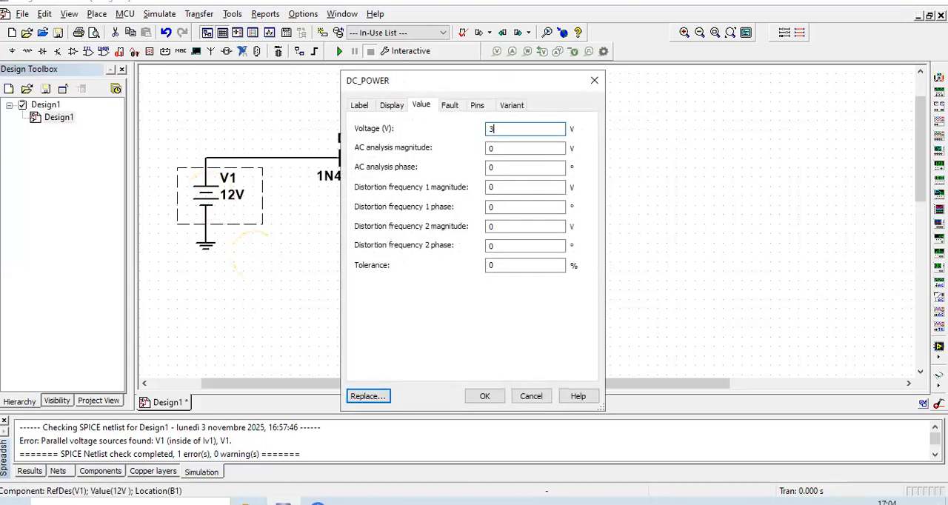
{"action": "left_click", "coordinate": [471, 395]}
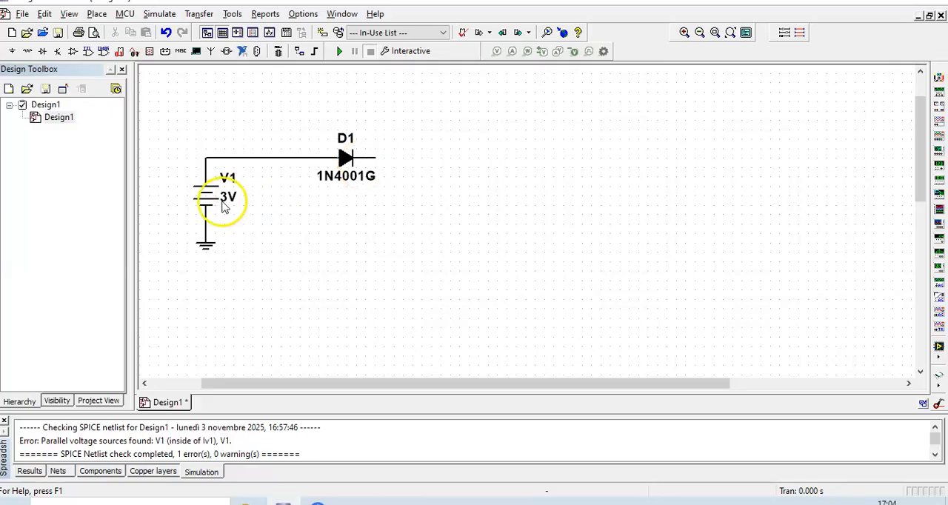
Delete the voltage source and the ground, and move the remaining diode lower on the sheet
{"action": "key", "text": "Delete"}
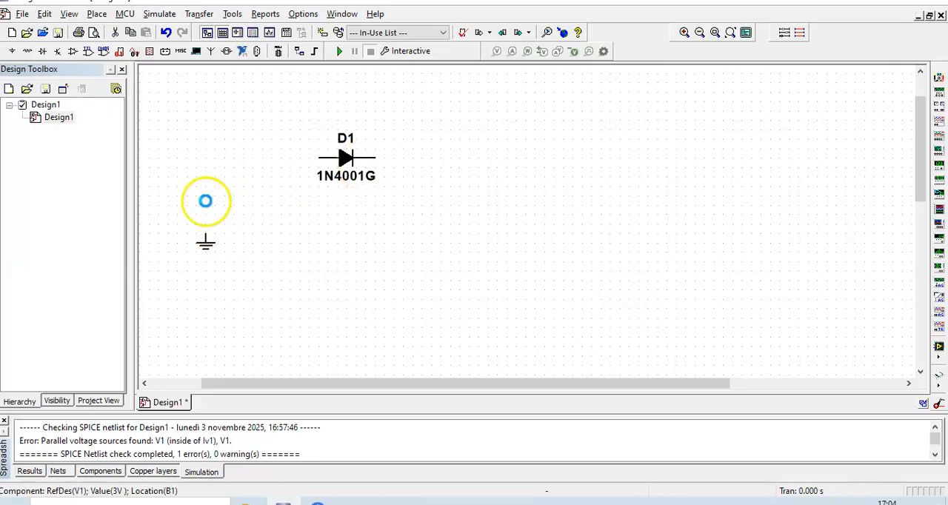
{"action": "key", "text": "Delete"}
{"action": "left_click_drag", "start_coordinate": [297, 134], "coordinate": [442, 209]}
{"action": "left_click_drag", "start_coordinate": [345, 170], "coordinate": [317, 256]}
{"action": "left_click", "coordinate": [466, 248]}
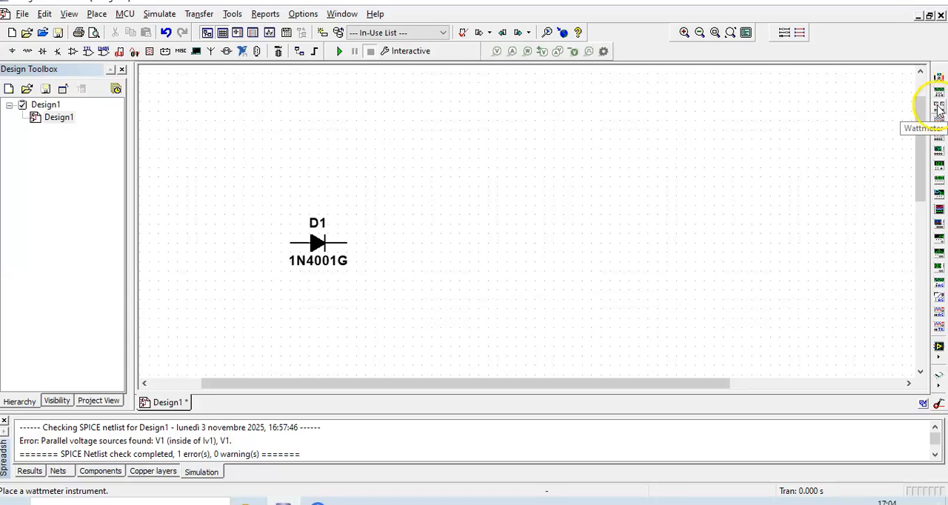
Place an IV analyzer above the diode, open its settings window and move that window clear of the diode
{"action": "left_click", "coordinate": [934, 231]}
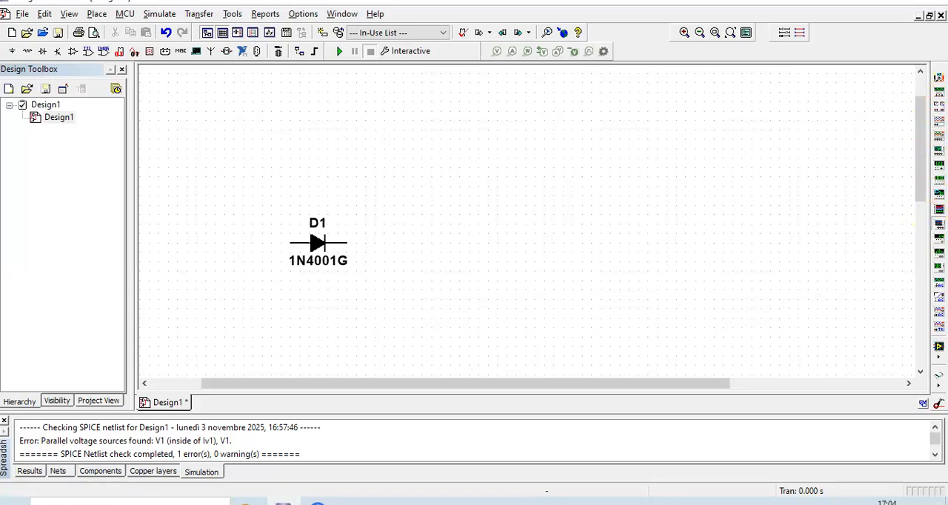
{"action": "left_click", "coordinate": [332, 172]}
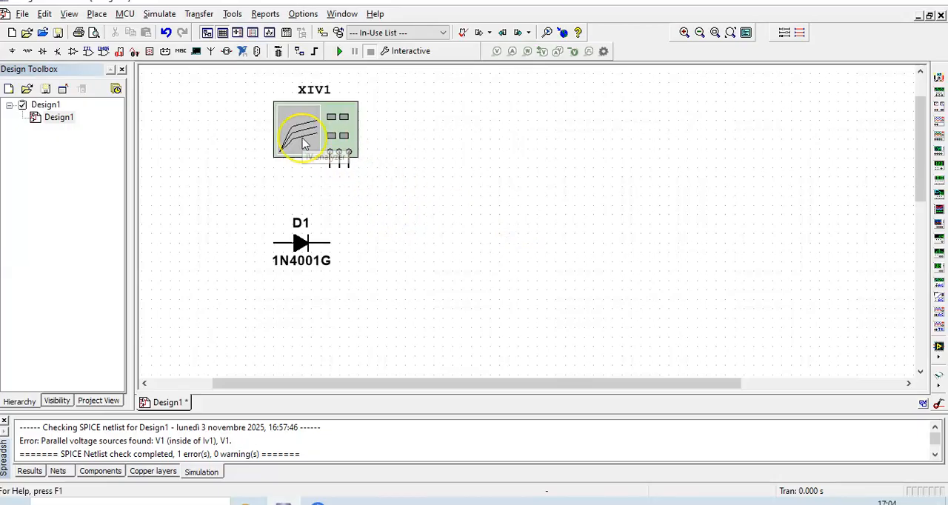
{"action": "double_click", "coordinate": [301, 143]}
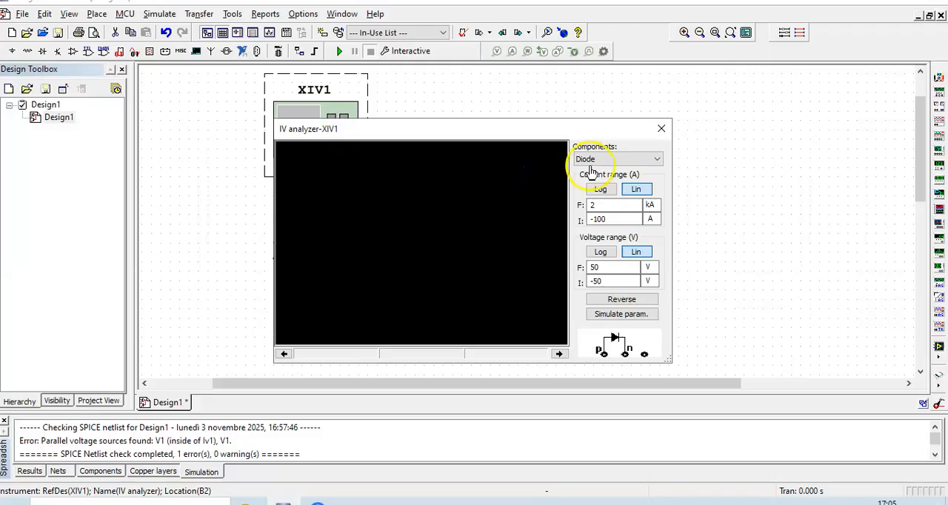
{"action": "left_click_drag", "start_coordinate": [518, 135], "coordinate": [671, 98]}
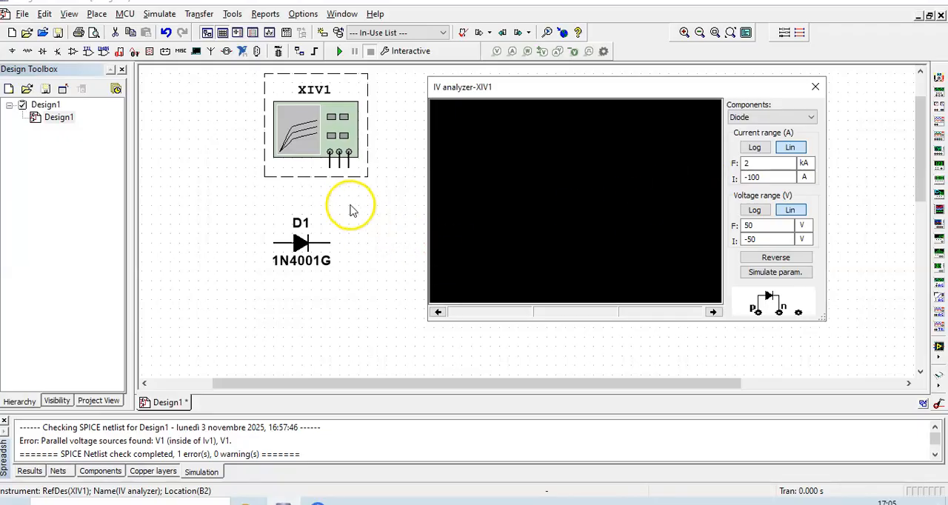
Look through the analyzer's BJT PNP, BJT NPN and PMOS component types, and return the selection to Diode
{"action": "left_click", "coordinate": [789, 117]}
{"action": "left_click", "coordinate": [758, 139]}
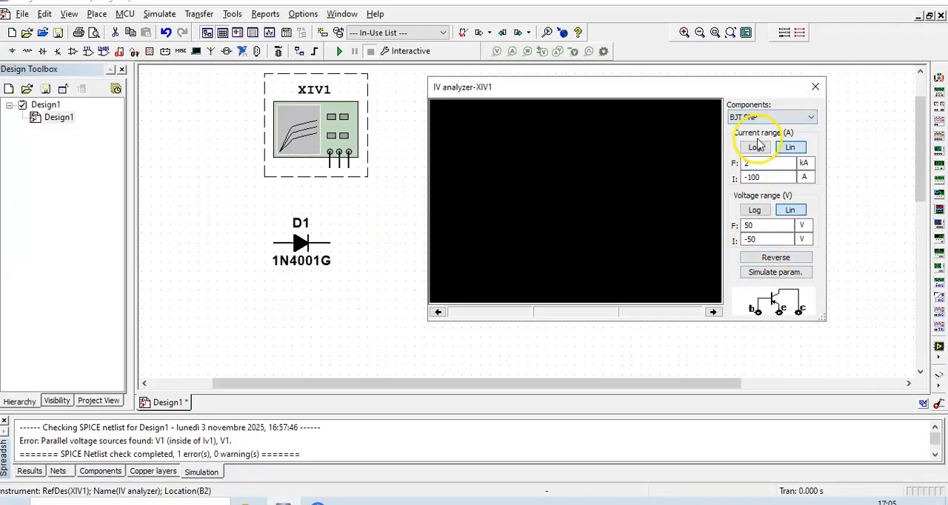
{"action": "left_click", "coordinate": [787, 117]}
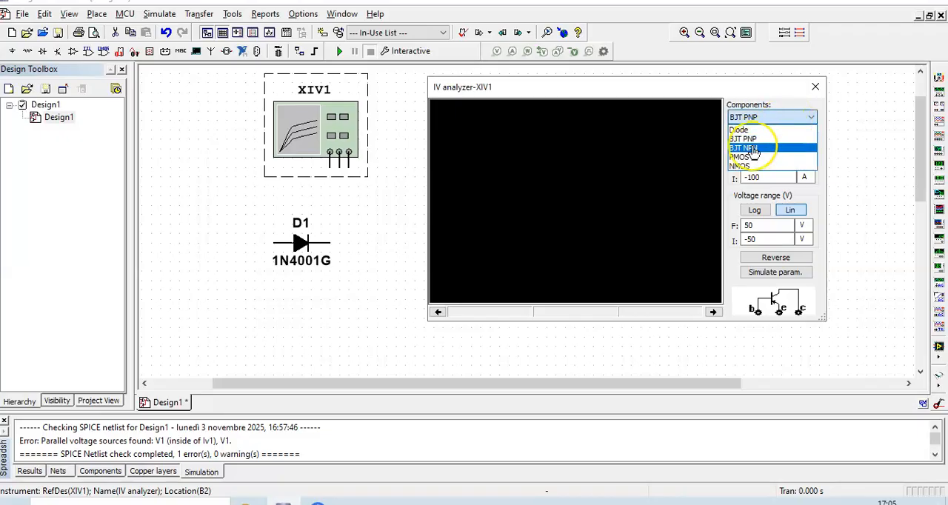
{"action": "left_click", "coordinate": [754, 150]}
{"action": "left_click", "coordinate": [776, 116]}
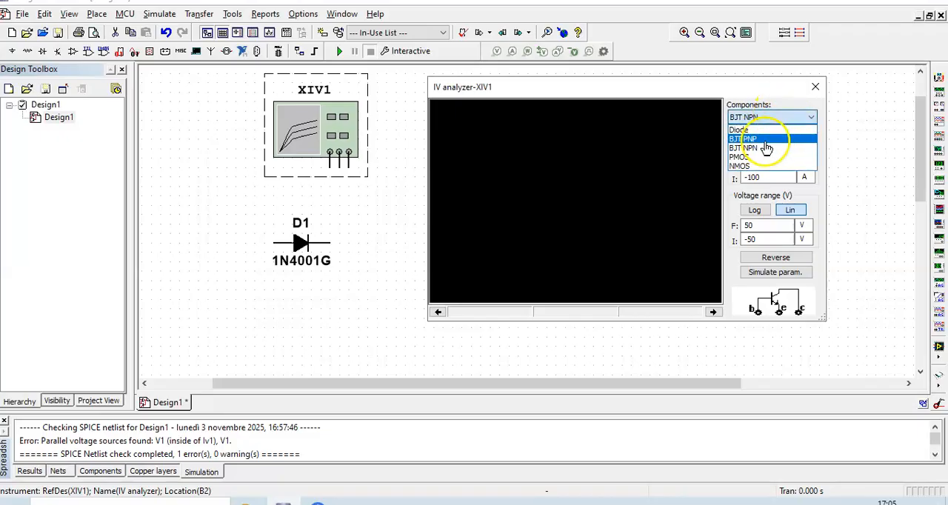
{"action": "left_click", "coordinate": [759, 161]}
{"action": "left_click", "coordinate": [783, 116]}
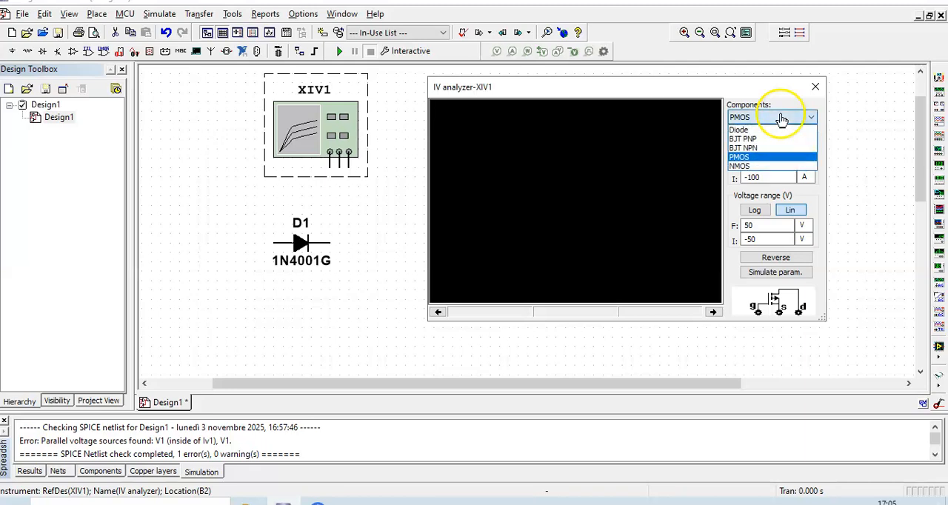
{"action": "left_click", "coordinate": [753, 129]}
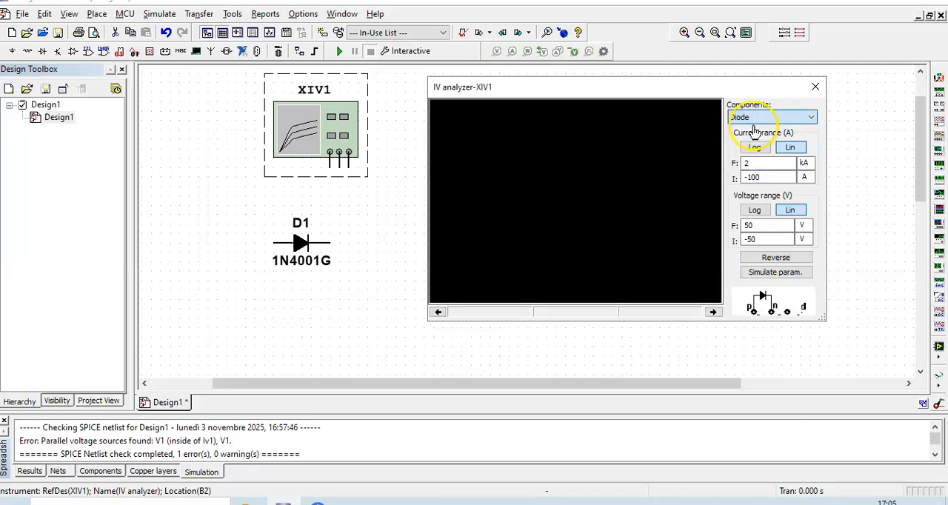
Close the IV analyzer's window and move the diode beneath the analyzer's terminals
{"action": "left_click", "coordinate": [815, 87]}
{"action": "left_click_drag", "start_coordinate": [298, 241], "coordinate": [337, 250]}
{"action": "left_click", "coordinate": [480, 276]}
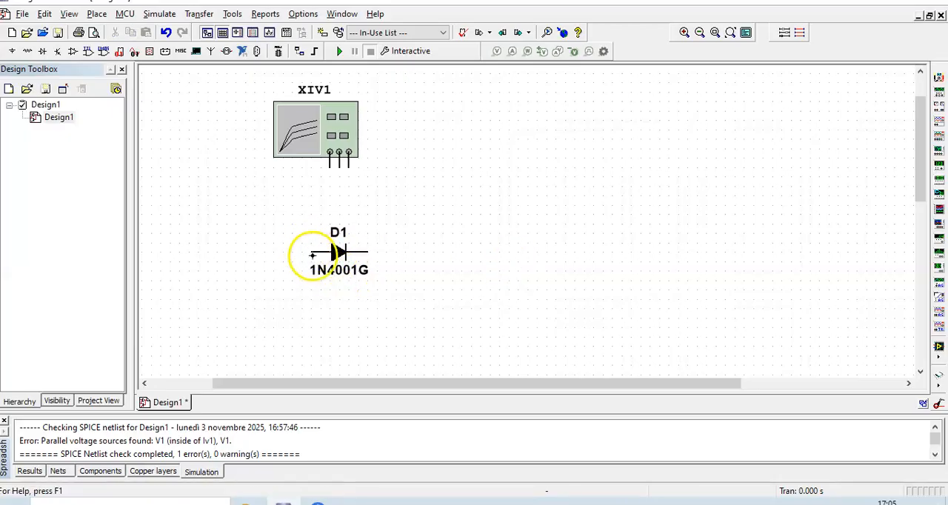
Wire the diode's anode to the IV analyzer's first terminal and its cathode to the middle terminal
{"action": "left_click", "coordinate": [311, 253]}
{"action": "left_click", "coordinate": [329, 152]}
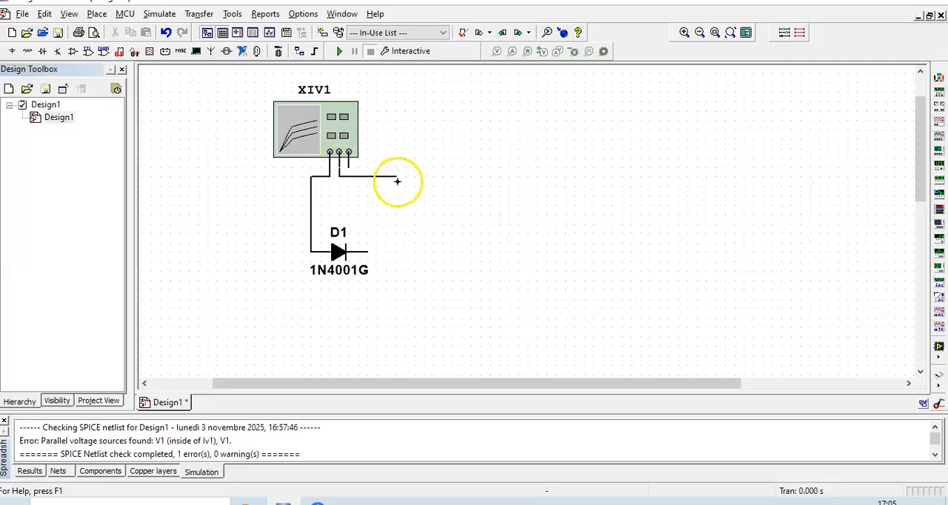
{"action": "left_click", "coordinate": [388, 250]}
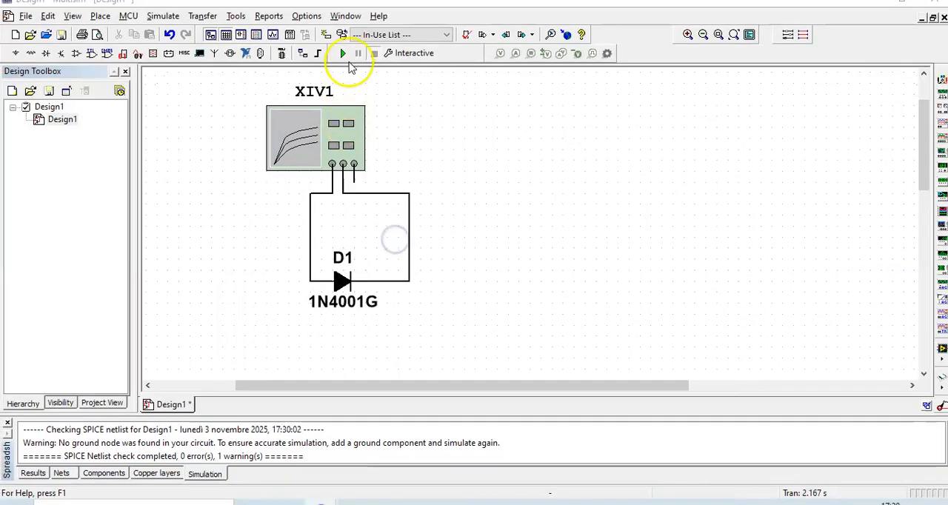
Run the simulation, open the IV analyzer's window, and switch the plot background to black and back to white
{"action": "left_click", "coordinate": [344, 55]}
{"action": "double_click", "coordinate": [281, 137]}
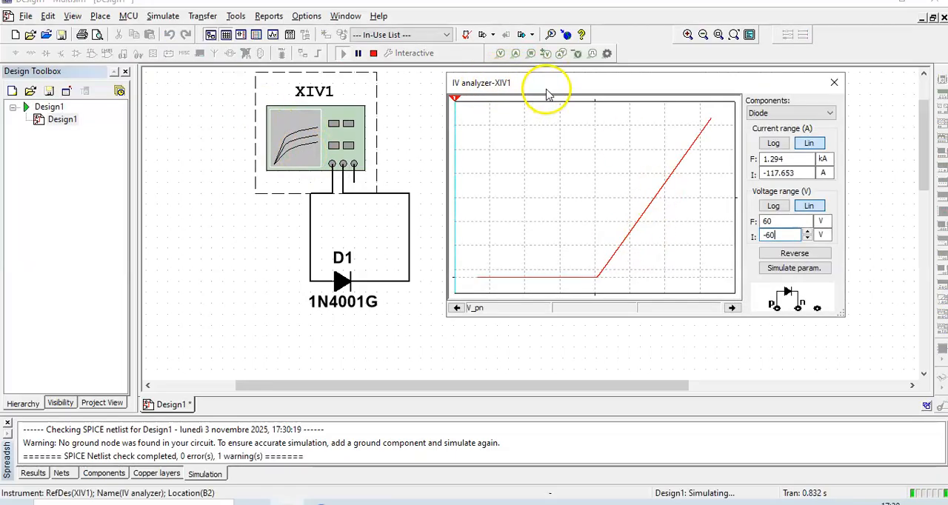
{"action": "left_click_drag", "start_coordinate": [545, 92], "coordinate": [534, 89]}
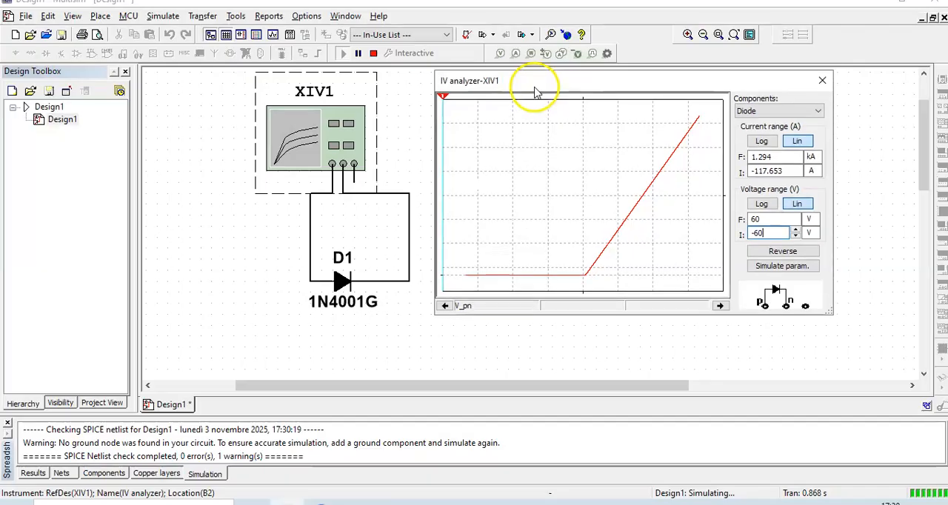
{"action": "left_click", "coordinate": [778, 253]}
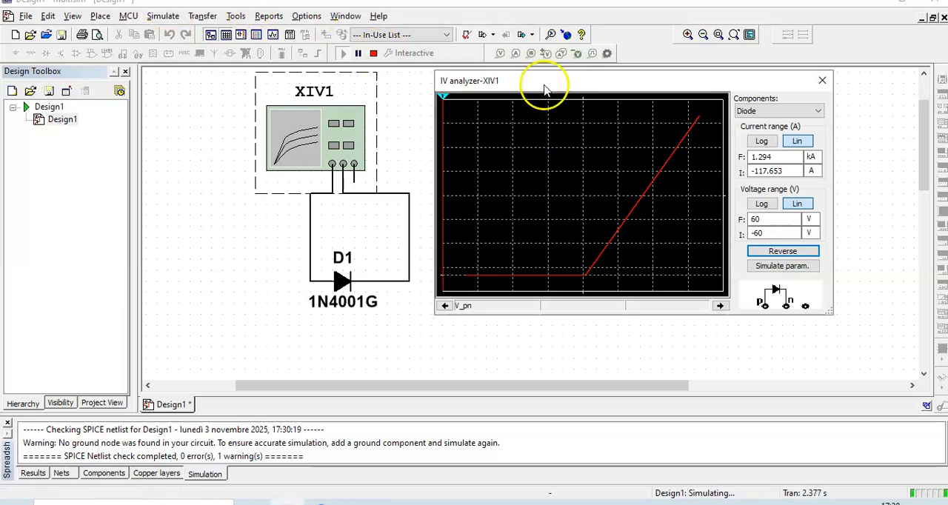
{"action": "left_click", "coordinate": [783, 251]}
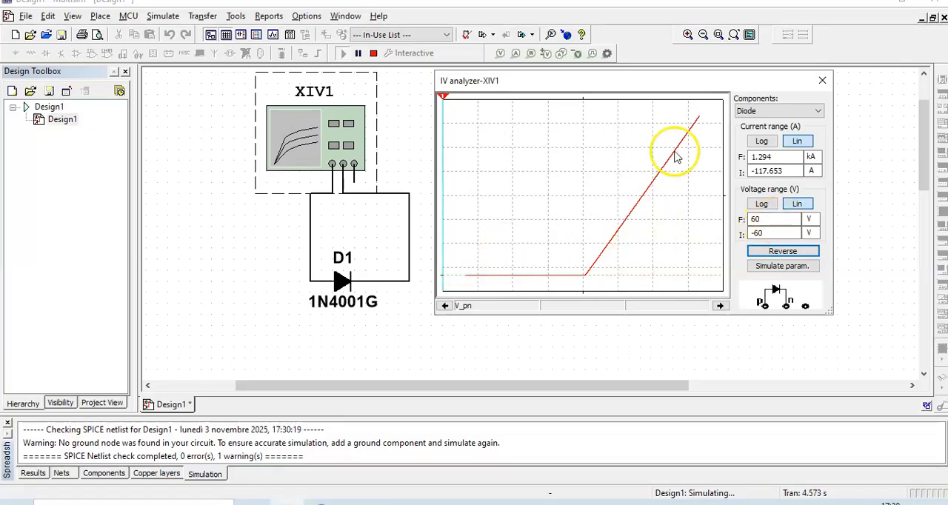
Move the plot cursor through the reverse region to the curve's knee and step it forward, reading voltage and current along the way
{"action": "left_click_drag", "start_coordinate": [443, 100], "coordinate": [501, 108]}
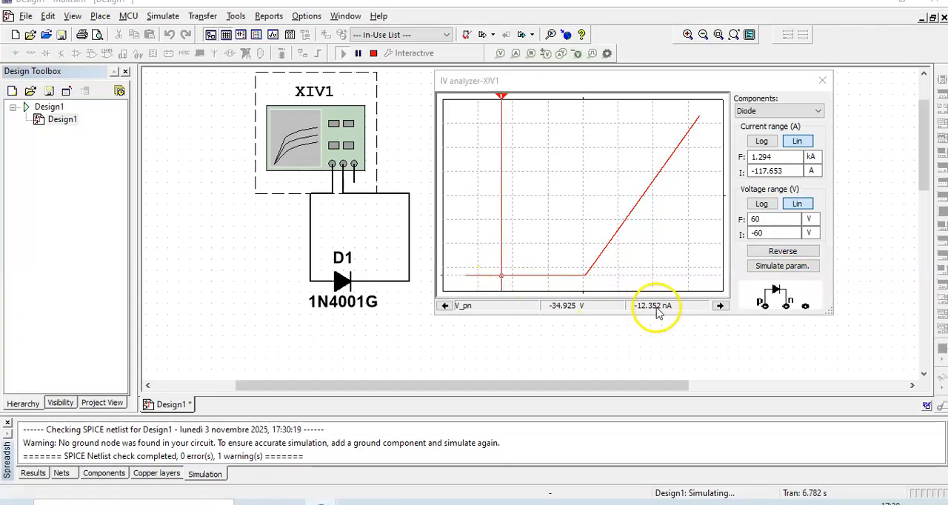
{"action": "left_click", "coordinate": [506, 100]}
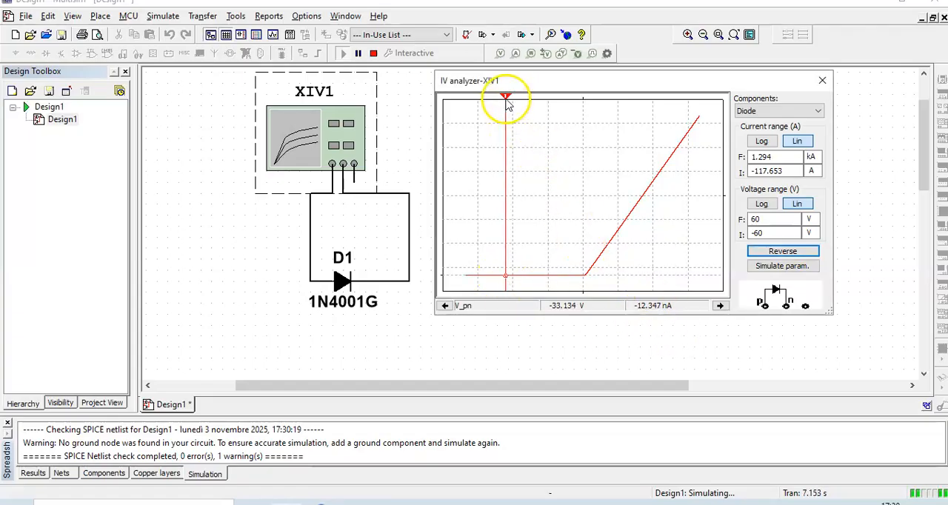
{"action": "mouse_move", "coordinate": [508, 100]}
{"action": "left_mouse_down"}
{"action": "mouse_move", "coordinate": [531, 101]}
{"action": "mouse_move", "coordinate": [544, 114]}
{"action": "mouse_move", "coordinate": [588, 105]}
{"action": "mouse_move", "coordinate": [585, 118]}
{"action": "left_mouse_up"}
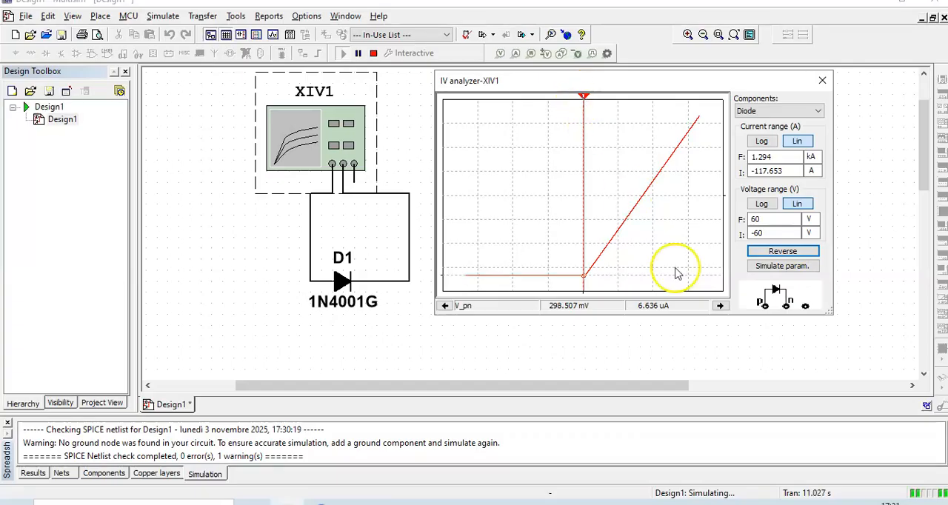
{"action": "left_click", "coordinate": [719, 306]}
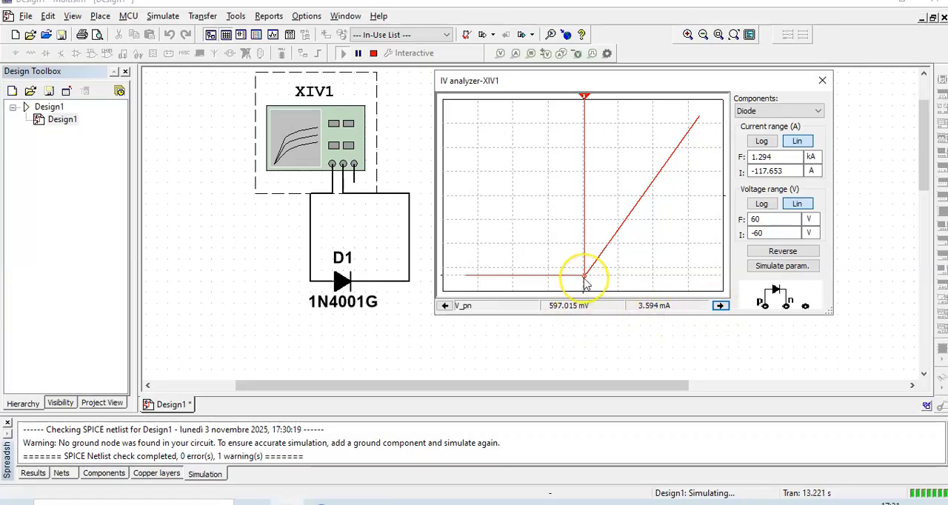
{"action": "left_click", "coordinate": [720, 307]}
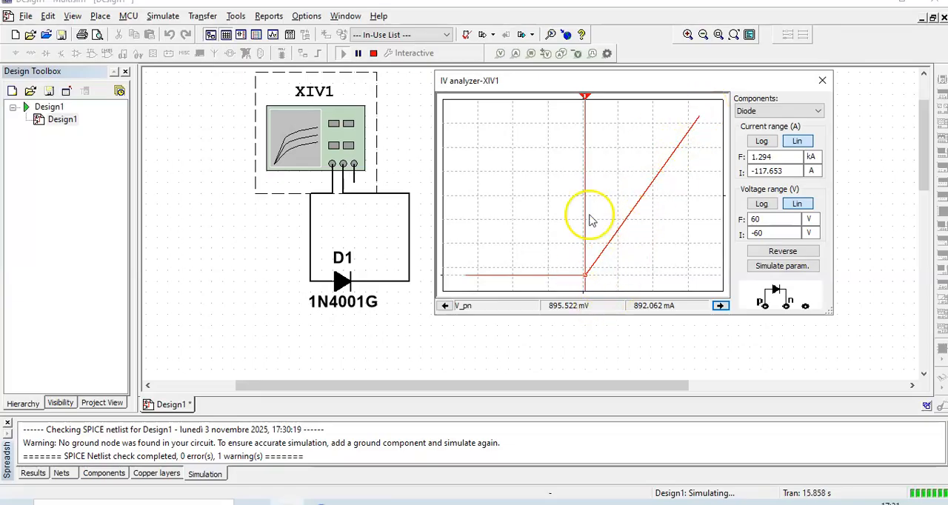
{"action": "left_click_drag", "start_coordinate": [585, 102], "coordinate": [585, 183]}
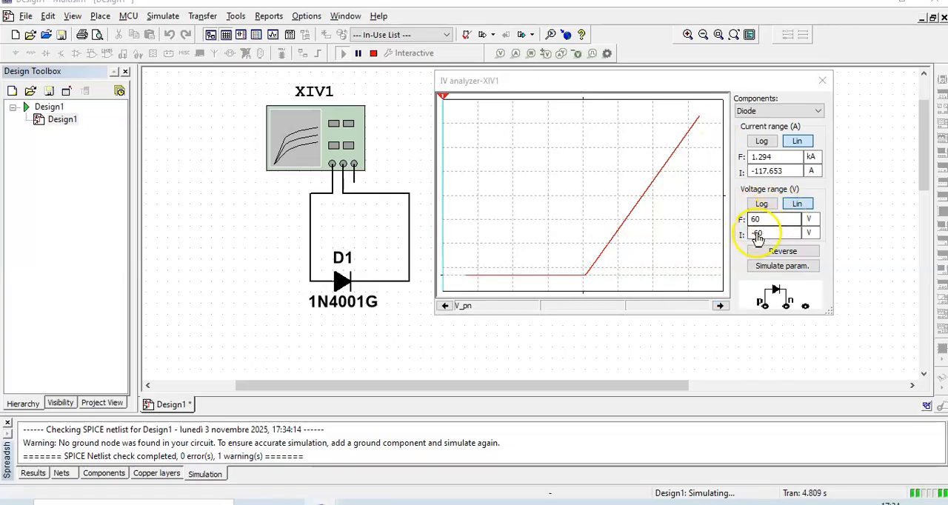
Place the cursor in the reverse region, set the analyzer's voltage range from -3 V to 3 V, and stop the simulation
{"action": "left_click", "coordinate": [441, 96]}
{"action": "mouse_move", "coordinate": [444, 96]}
{"action": "left_mouse_down"}
{"action": "mouse_move", "coordinate": [498, 113]}
{"action": "mouse_move", "coordinate": [661, 101]}
{"action": "mouse_move", "coordinate": [491, 116]}
{"action": "mouse_move", "coordinate": [470, 108]}
{"action": "left_mouse_up"}
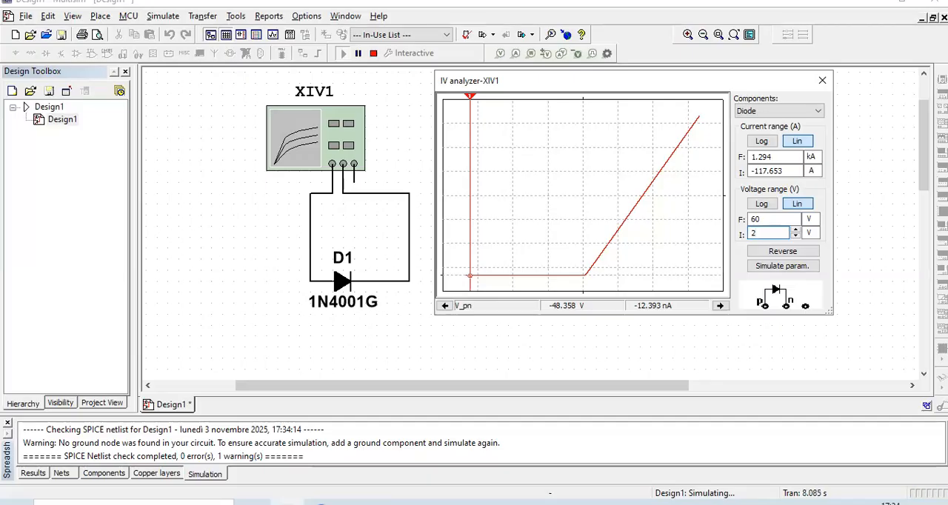
{"action": "key", "text": "BackSpace"}
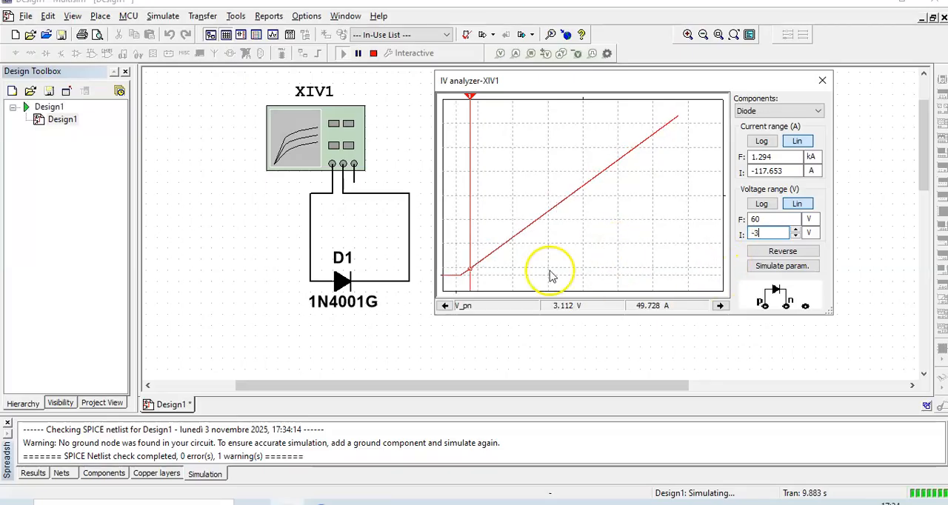
{"action": "double_click", "coordinate": [778, 219]}
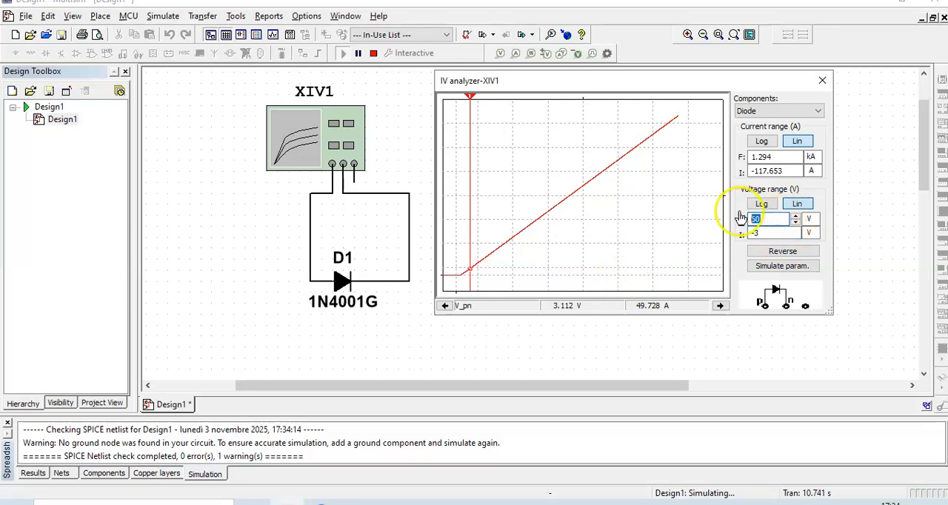
{"action": "type", "text": "3"}
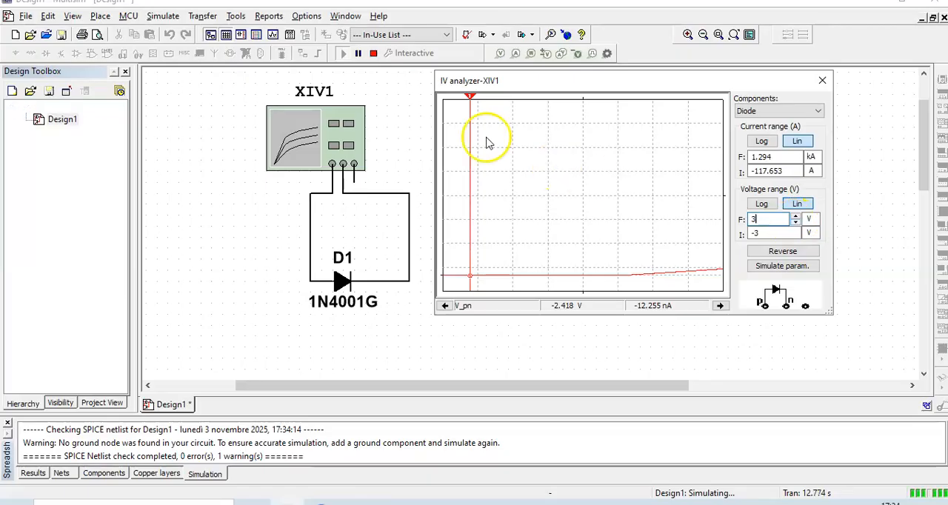
{"action": "left_click", "coordinate": [374, 54]}
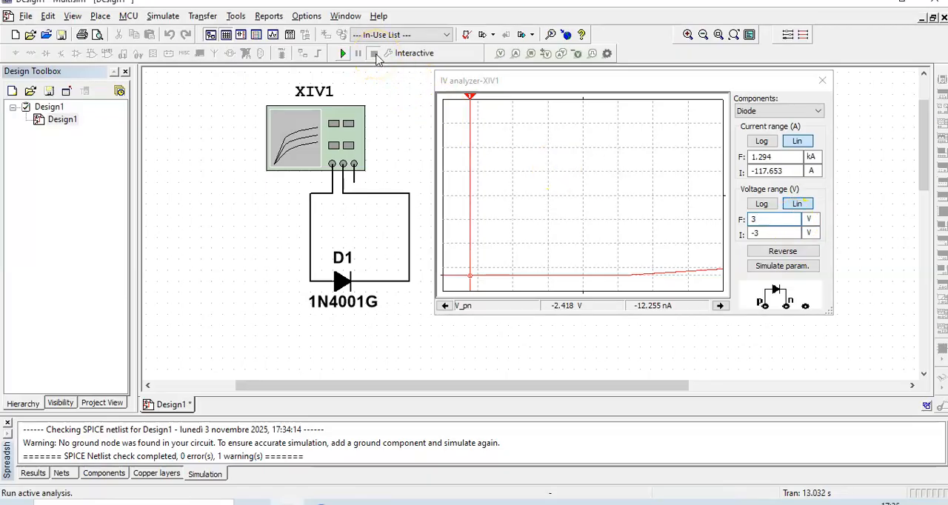
Rerun the simulation, read the reverse current with the cursor at about -40 V, and stop the simulation
{"action": "left_click", "coordinate": [345, 54]}
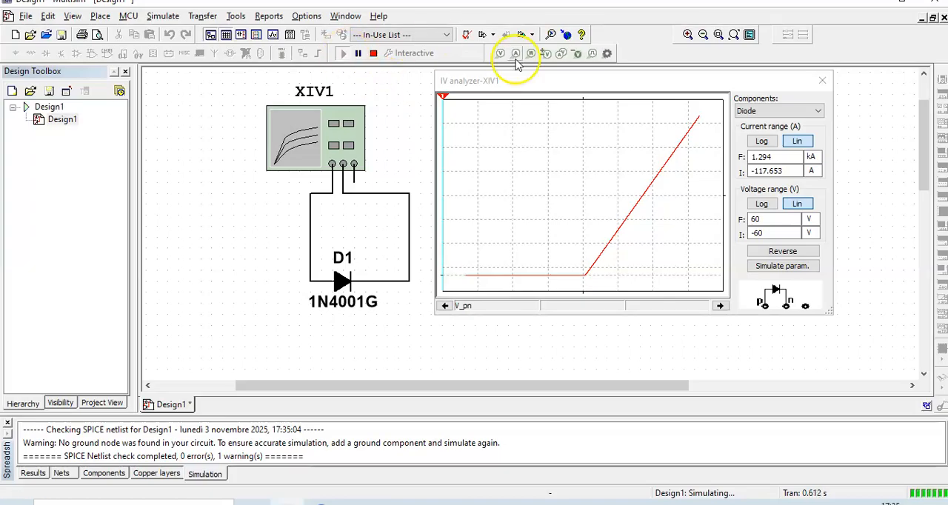
{"action": "mouse_move", "coordinate": [441, 95]}
{"action": "left_mouse_down"}
{"action": "mouse_move", "coordinate": [503, 117]}
{"action": "mouse_move", "coordinate": [579, 132]}
{"action": "mouse_move", "coordinate": [583, 123]}
{"action": "mouse_move", "coordinate": [587, 132]}
{"action": "mouse_move", "coordinate": [660, 120]}
{"action": "mouse_move", "coordinate": [704, 97]}
{"action": "mouse_move", "coordinate": [699, 109]}
{"action": "mouse_move", "coordinate": [548, 151]}
{"action": "mouse_move", "coordinate": [459, 152]}
{"action": "mouse_move", "coordinate": [530, 143]}
{"action": "mouse_move", "coordinate": [490, 133]}
{"action": "left_mouse_up"}
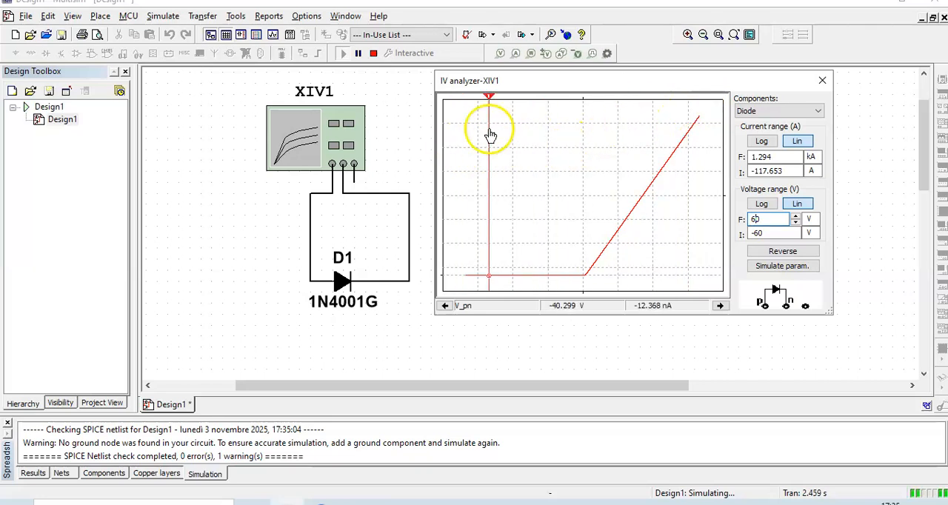
{"action": "left_click", "coordinate": [392, 146]}
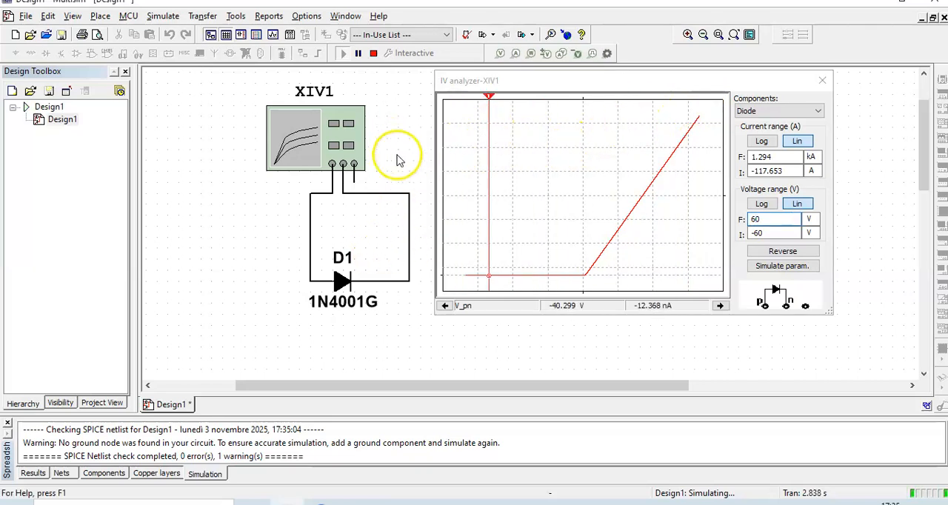
{"action": "left_click", "coordinate": [373, 56]}
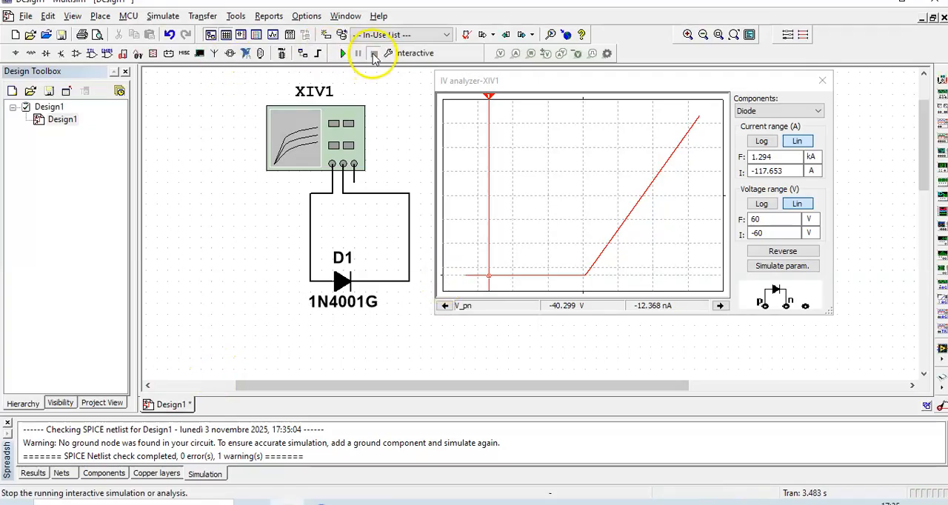
Replace the 1N4001G diode with a 1N4149 found by searching the Diodes group for 1N41
{"action": "right_click", "coordinate": [345, 284]}
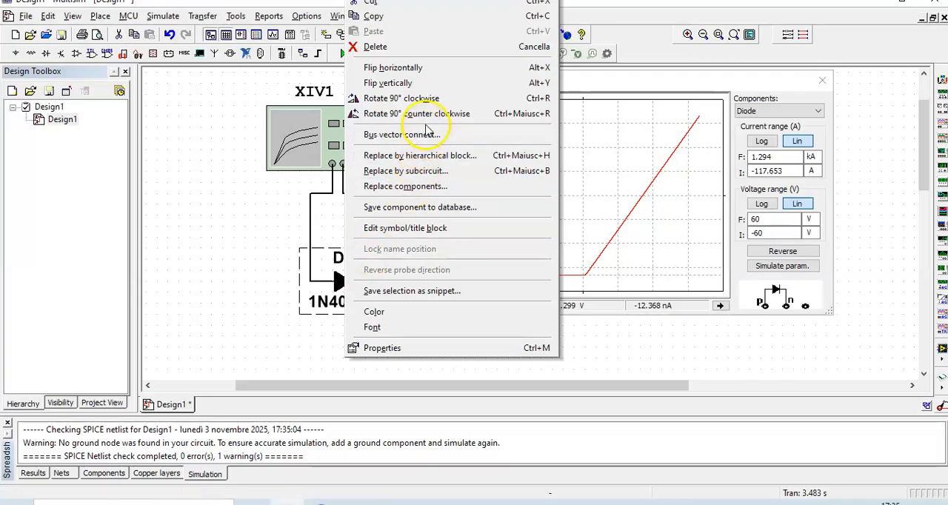
{"action": "left_click", "coordinate": [403, 186]}
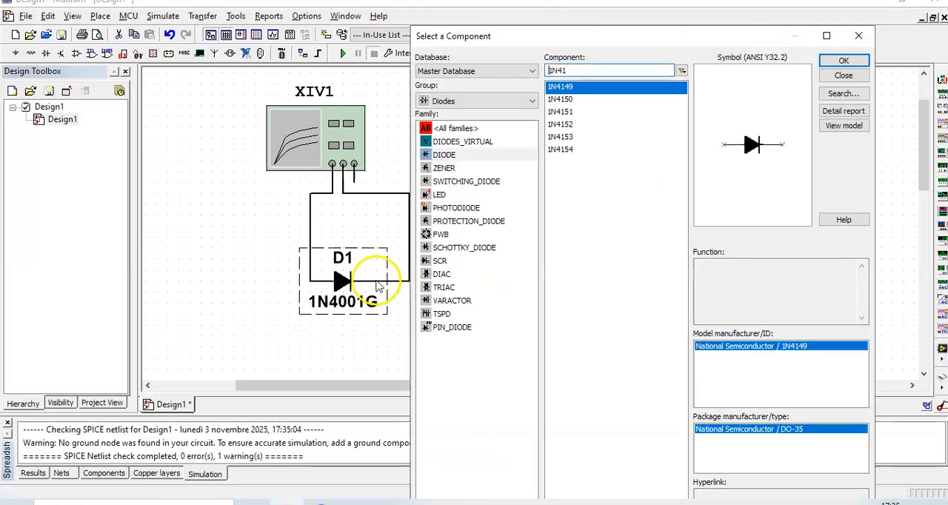
{"action": "left_click", "coordinate": [532, 100]}
{"action": "double_click", "coordinate": [580, 67]}
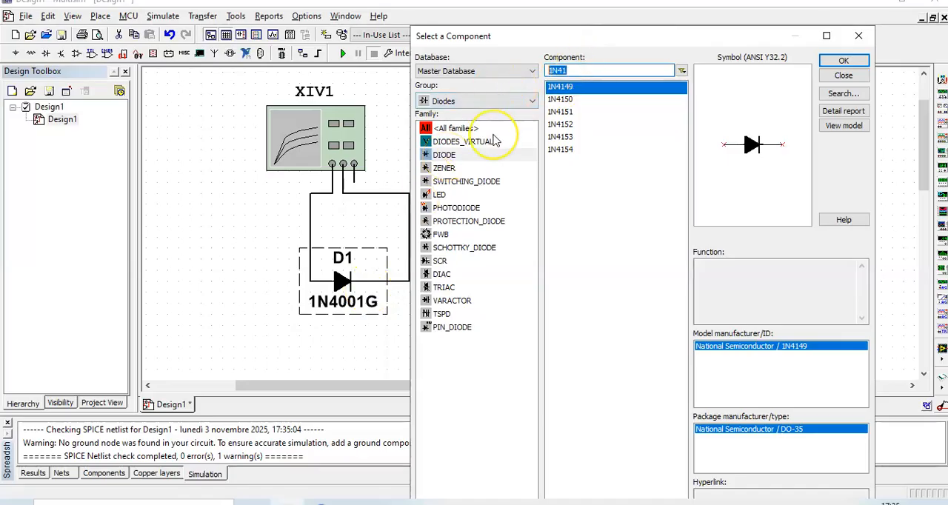
{"action": "type", "text": "1N41"}
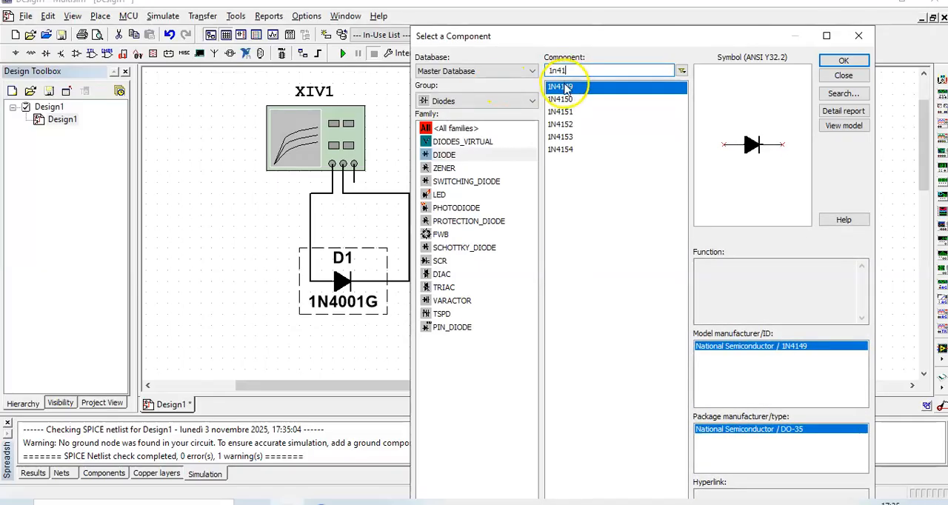
{"action": "left_click", "coordinate": [843, 61]}
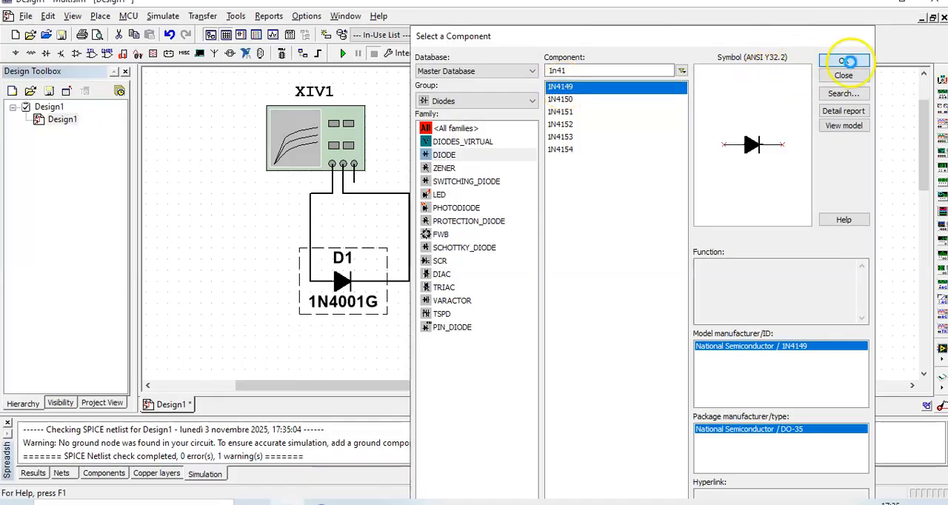
Simulate the 1N4149, step the cursor through the curve's knee to read forward voltage and current, and stop the simulation
{"action": "left_click", "coordinate": [347, 53]}
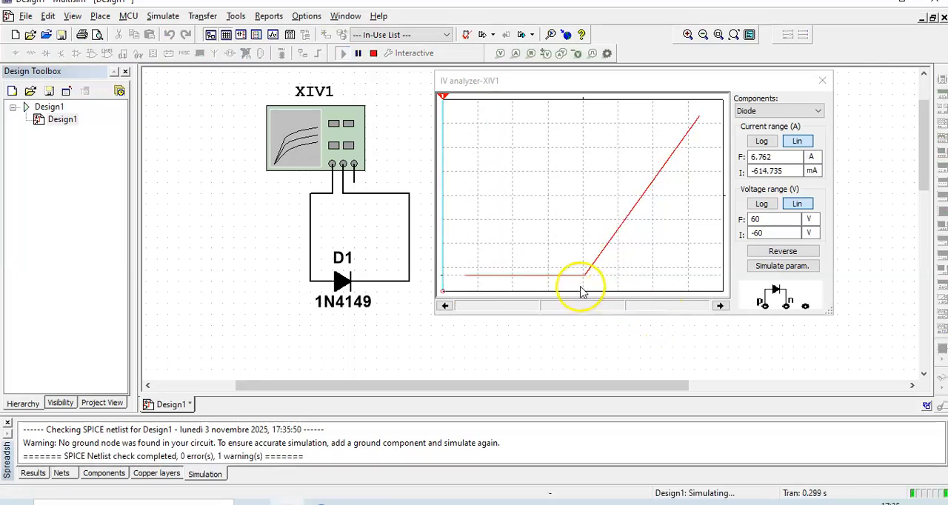
{"action": "left_click", "coordinate": [444, 97]}
{"action": "left_click_drag", "start_coordinate": [445, 97], "coordinate": [581, 128]}
{"action": "left_click", "coordinate": [719, 305]}
{"action": "left_click", "coordinate": [720, 305]}
{"action": "left_click", "coordinate": [720, 305]}
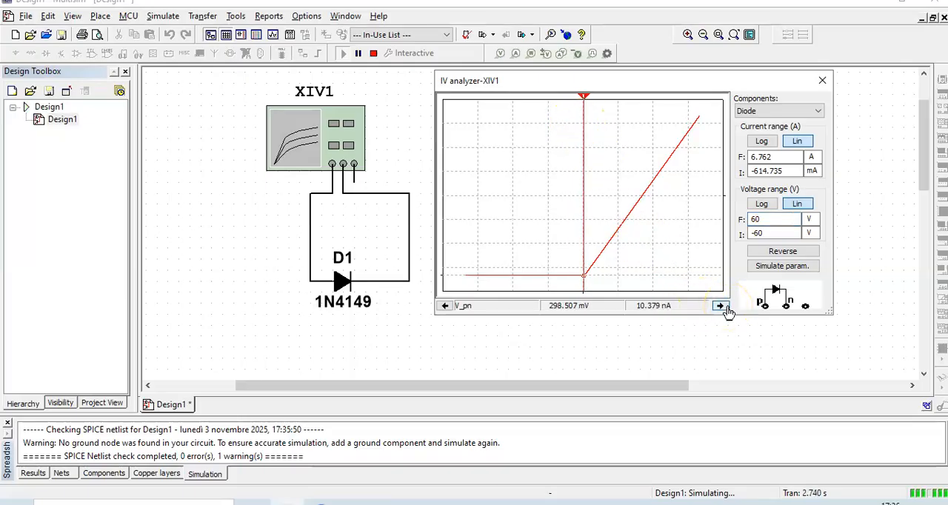
{"action": "left_click", "coordinate": [721, 306]}
{"action": "left_click", "coordinate": [719, 305]}
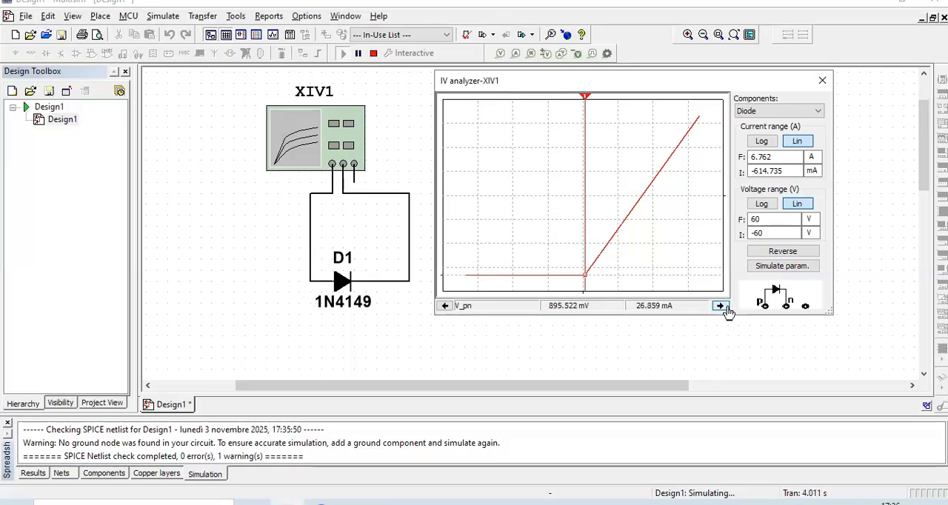
{"action": "left_click", "coordinate": [719, 305]}
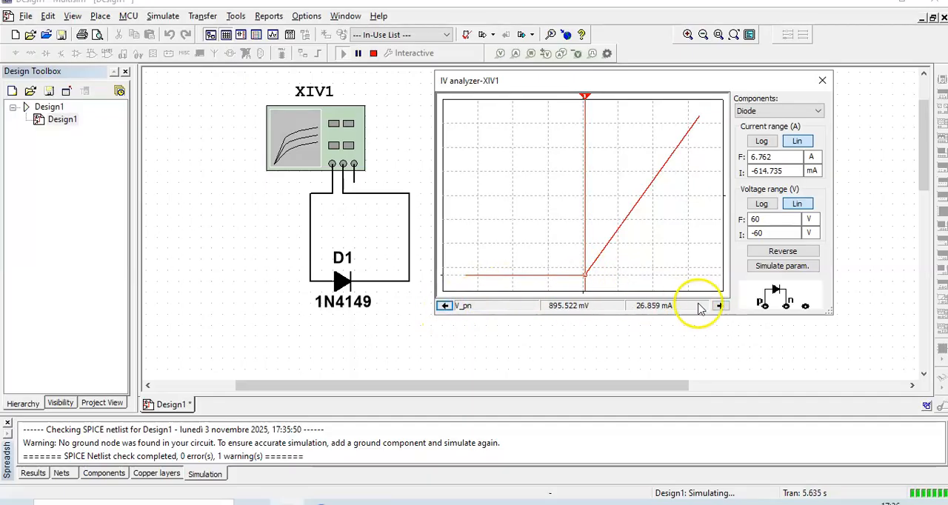
{"action": "left_click", "coordinate": [720, 307]}
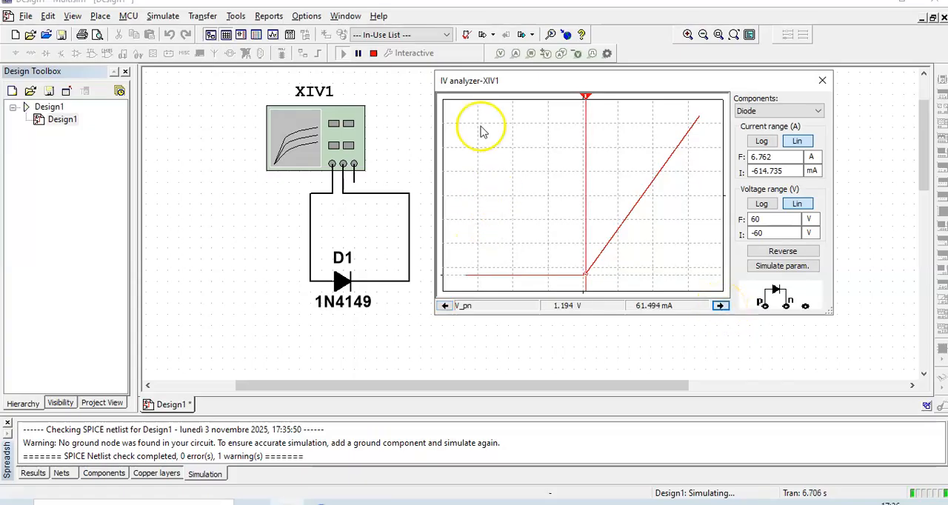
{"action": "left_click", "coordinate": [374, 56]}
Set the IV analyzer's voltage range from -100 mV to 1.1 V
{"action": "left_click", "coordinate": [763, 220]}
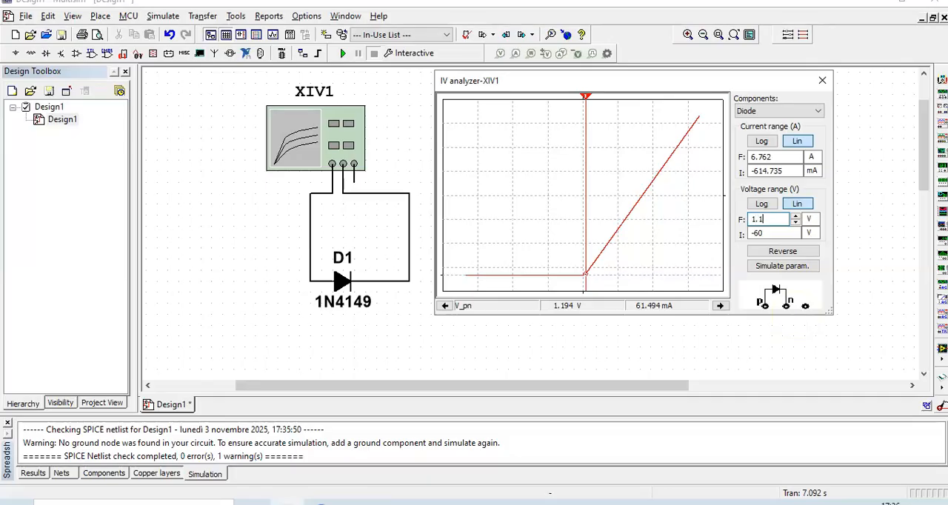
{"action": "left_click_drag", "start_coordinate": [793, 235], "coordinate": [741, 237]}
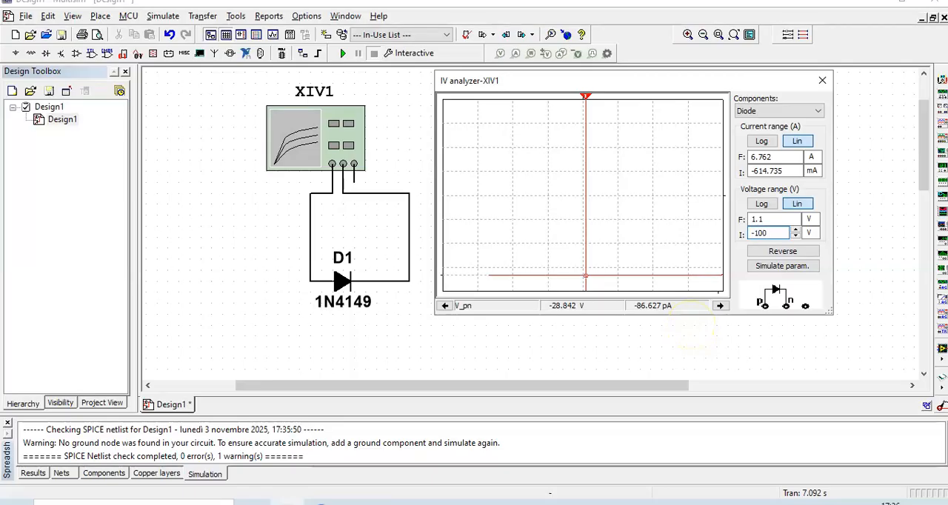
{"action": "left_click", "coordinate": [810, 233]}
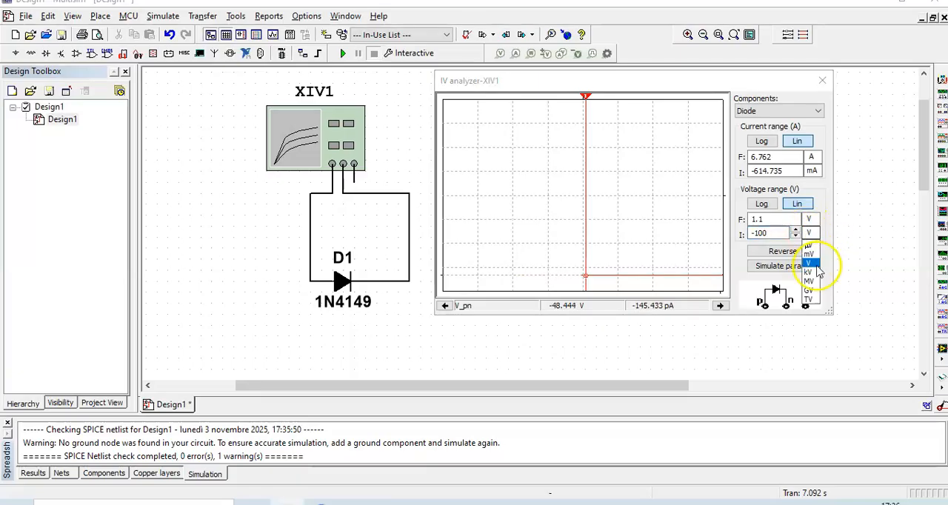
{"action": "left_click", "coordinate": [810, 254]}
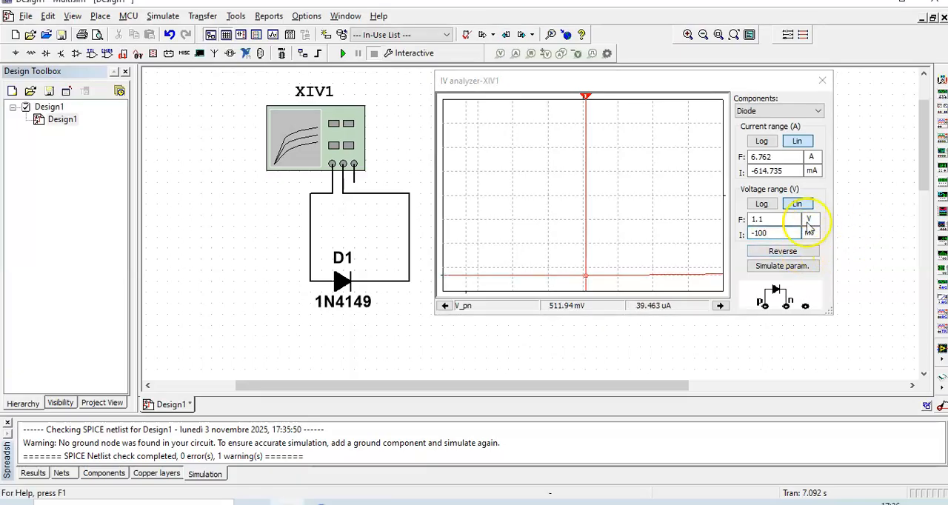
Run the simulation and set the IV analyzer's voltage range from -60 mV to 2 V
{"action": "left_click", "coordinate": [344, 54]}
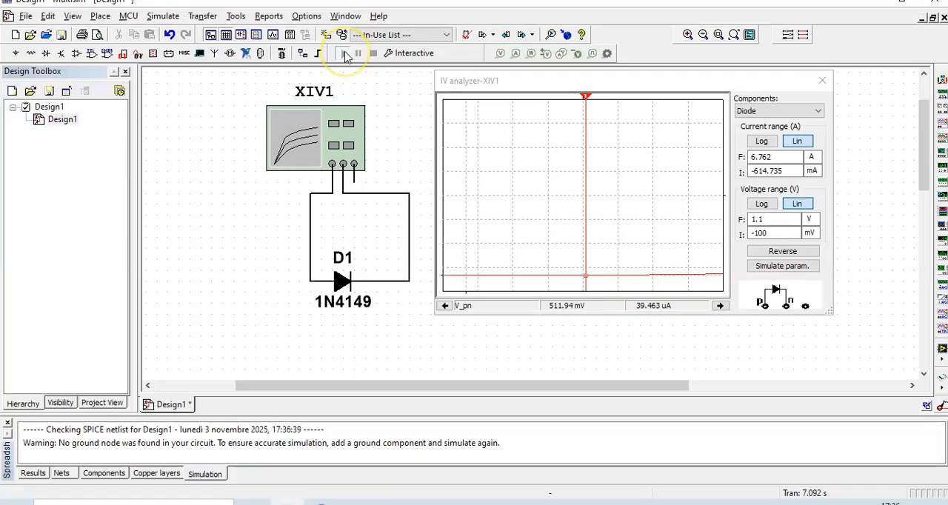
{"action": "left_click", "coordinate": [344, 49]}
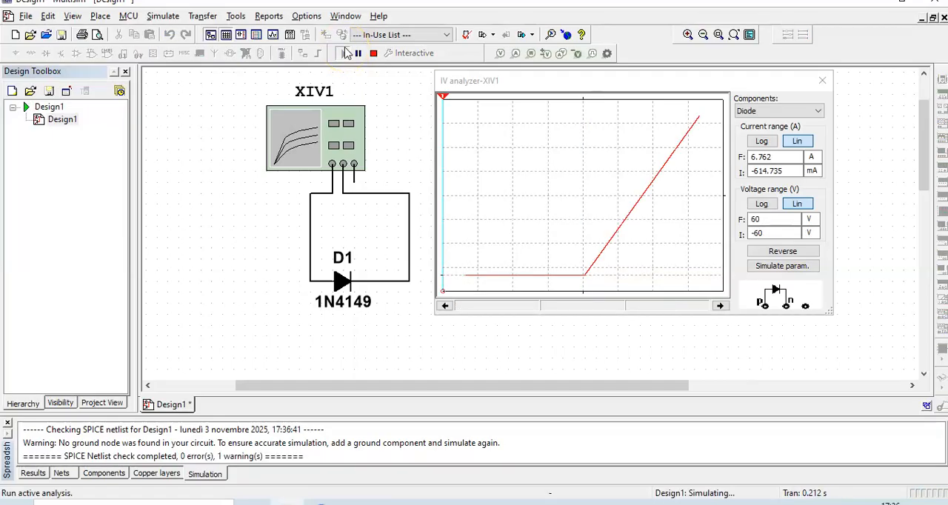
{"action": "left_click", "coordinate": [778, 219]}
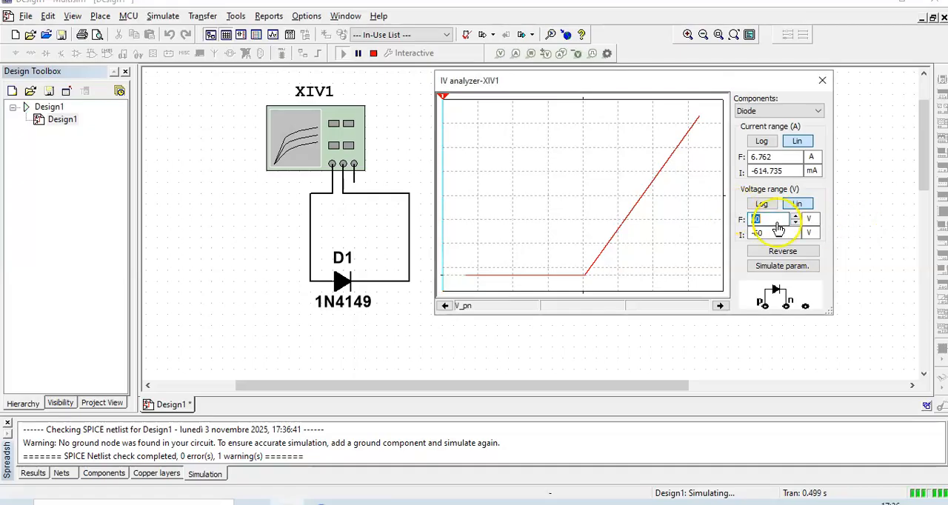
{"action": "left_click", "coordinate": [811, 219]}
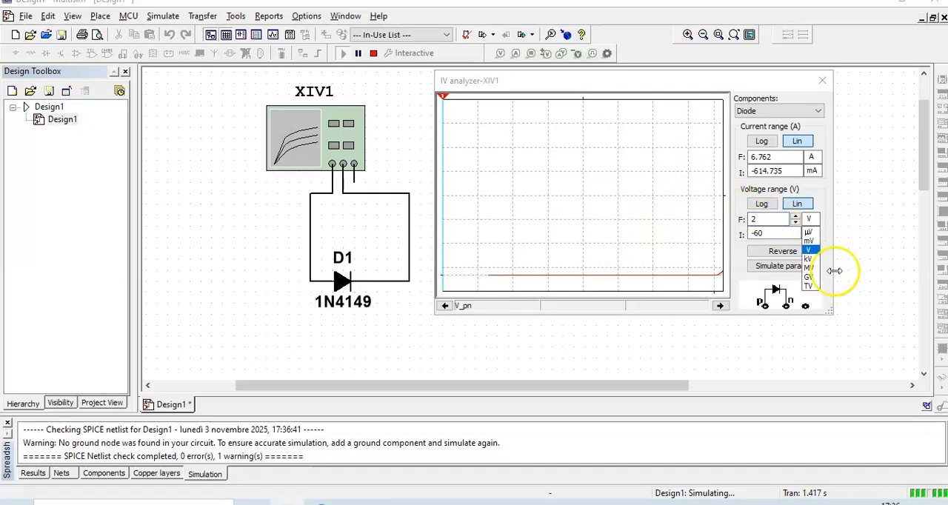
{"action": "left_click", "coordinate": [766, 234]}
{"action": "left_click", "coordinate": [809, 233]}
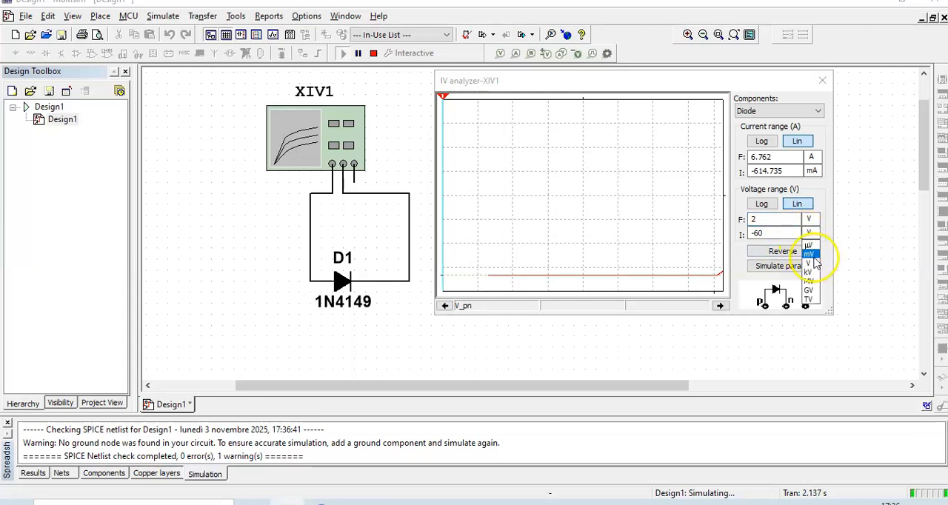
{"action": "left_click", "coordinate": [808, 253]}
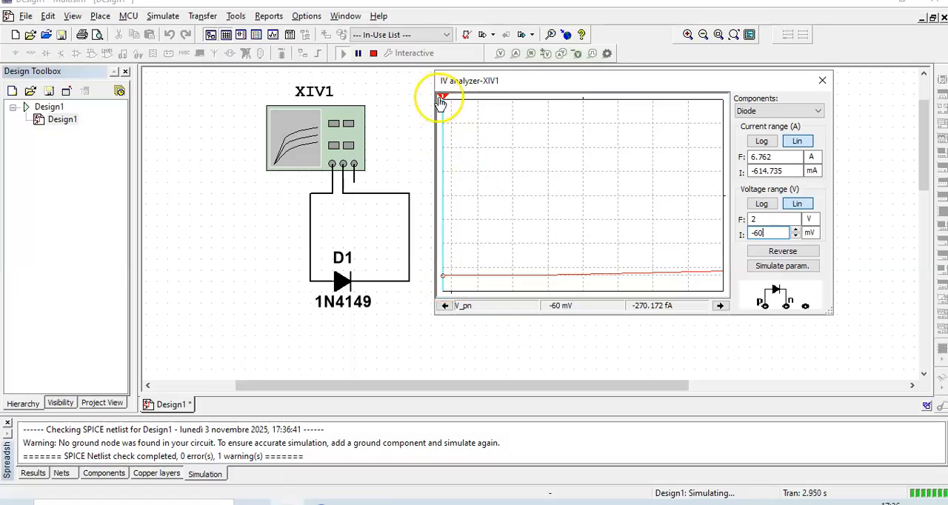
Move the analyzer cursor to about 990 mV to read the 1N4149's forward current, and stop the simulation
{"action": "left_click_drag", "start_coordinate": [444, 101], "coordinate": [587, 118]}
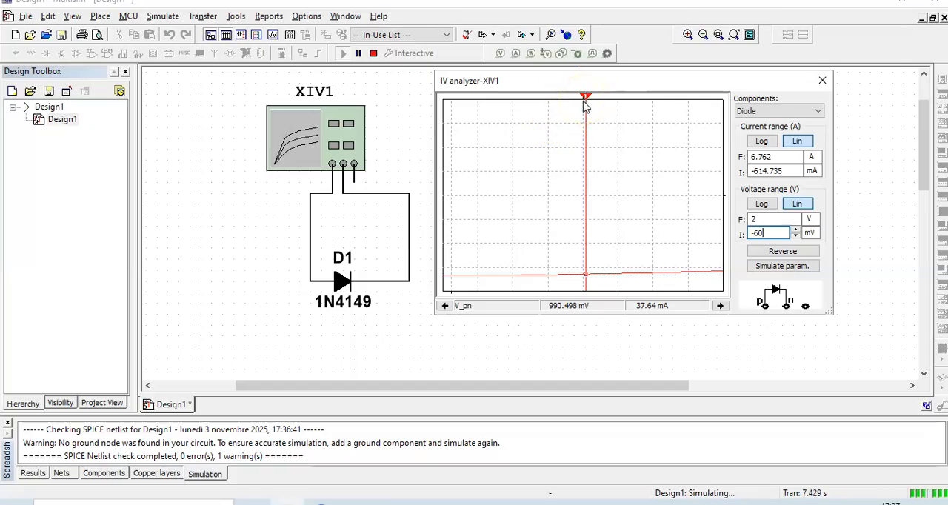
{"action": "left_click_drag", "start_coordinate": [585, 105], "coordinate": [587, 102]}
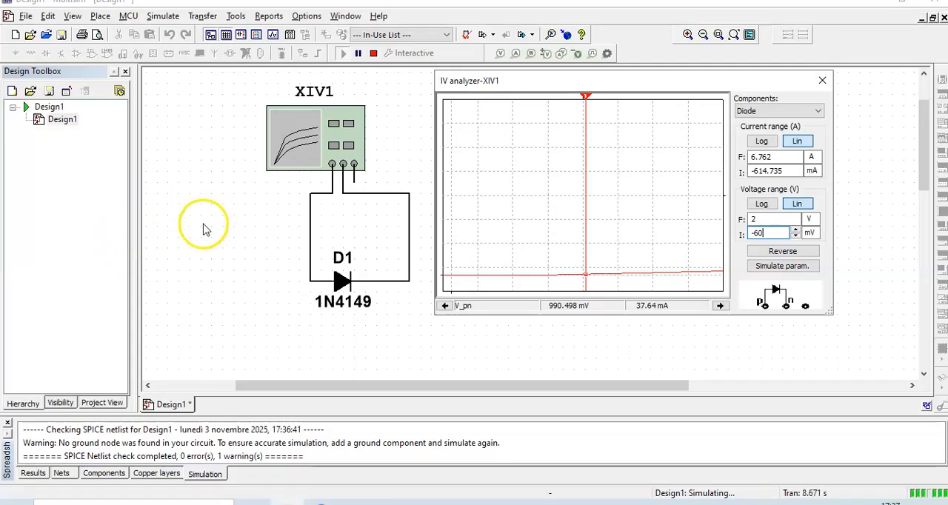
{"action": "left_click", "coordinate": [233, 163]}
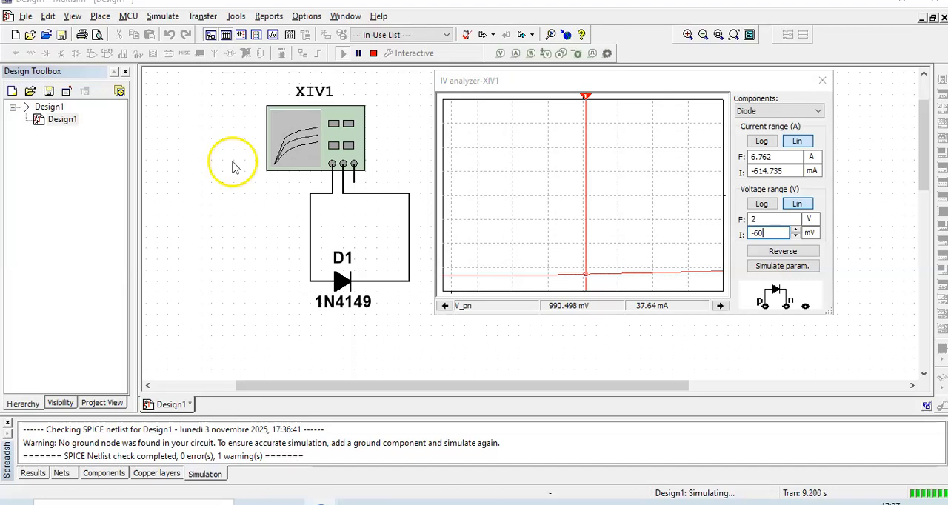
{"action": "left_click", "coordinate": [374, 54]}
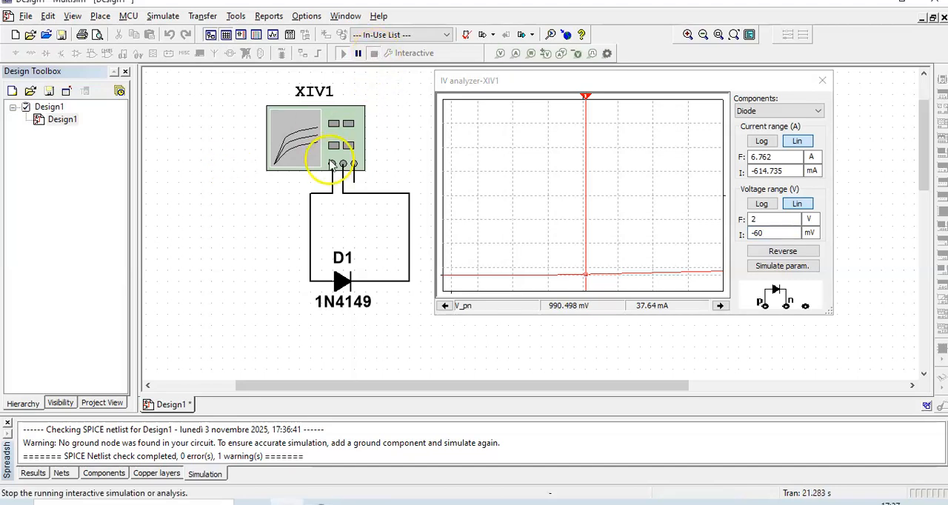
Delete the IV analyzer from the schematic and move the 1N4149 diode up and to the right
{"action": "left_click", "coordinate": [322, 152]}
{"action": "key", "text": "Delete"}
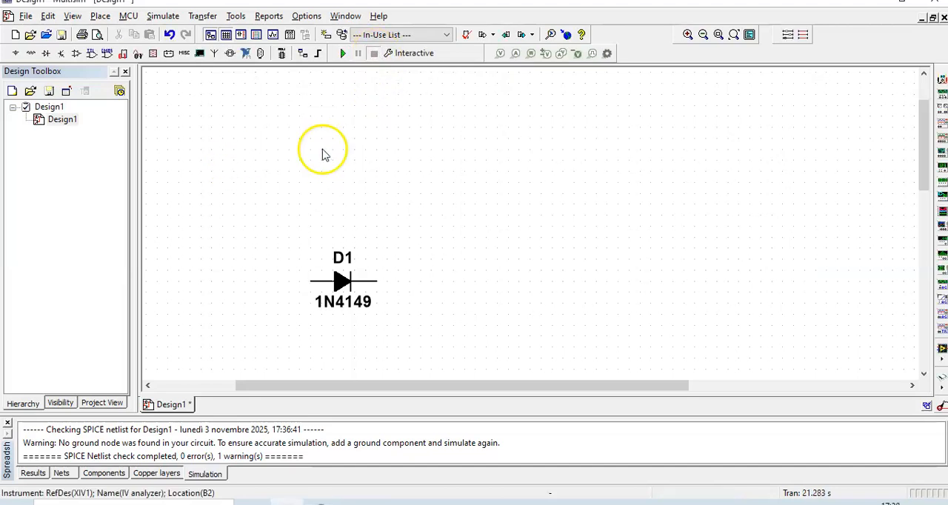
{"action": "left_click_drag", "start_coordinate": [296, 220], "coordinate": [353, 315]}
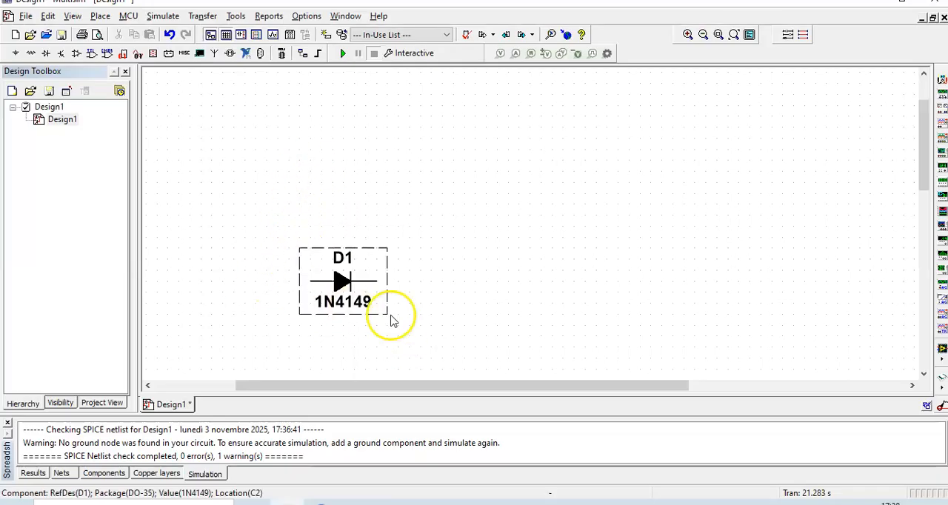
{"action": "left_click_drag", "start_coordinate": [349, 281], "coordinate": [423, 250]}
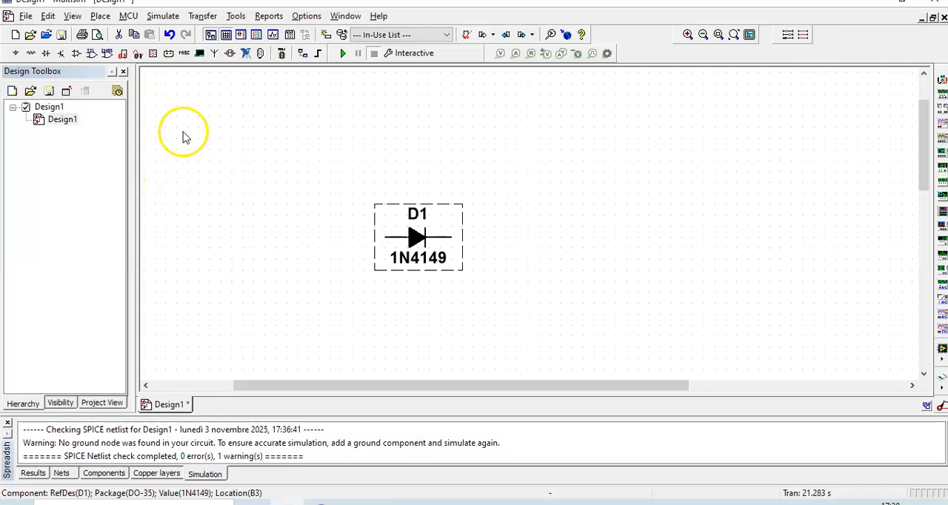
Place a DC_POWER source from the Sources group to the left of the diode
{"action": "right_click", "coordinate": [201, 118]}
{"action": "left_click", "coordinate": [258, 129]}
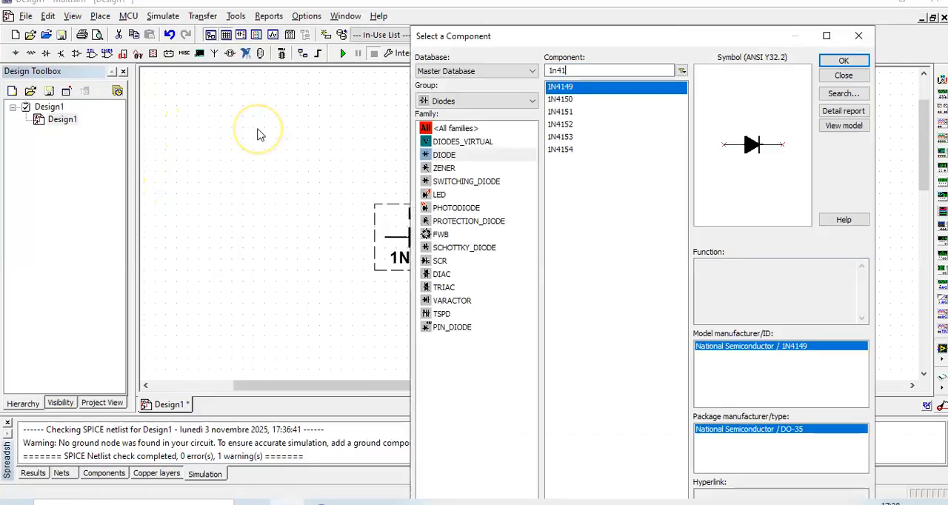
{"action": "left_click", "coordinate": [453, 101]}
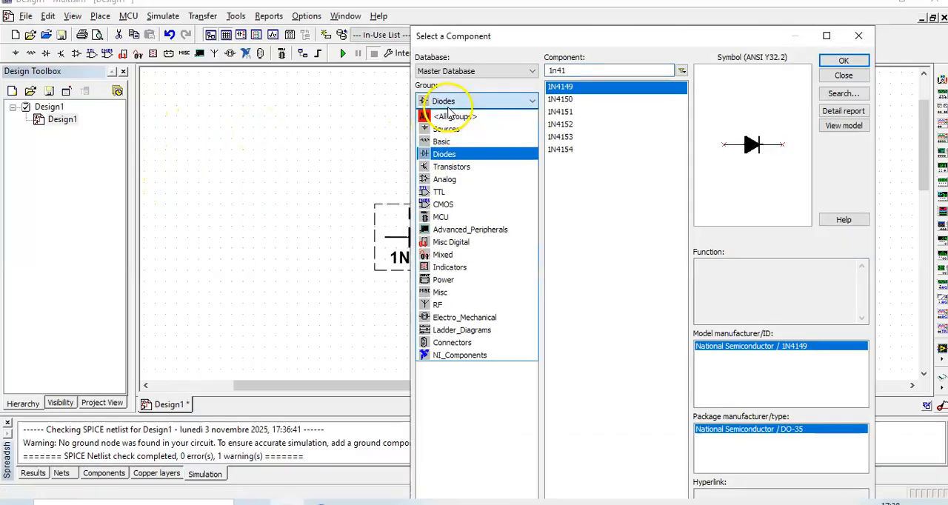
{"action": "left_click", "coordinate": [446, 129]}
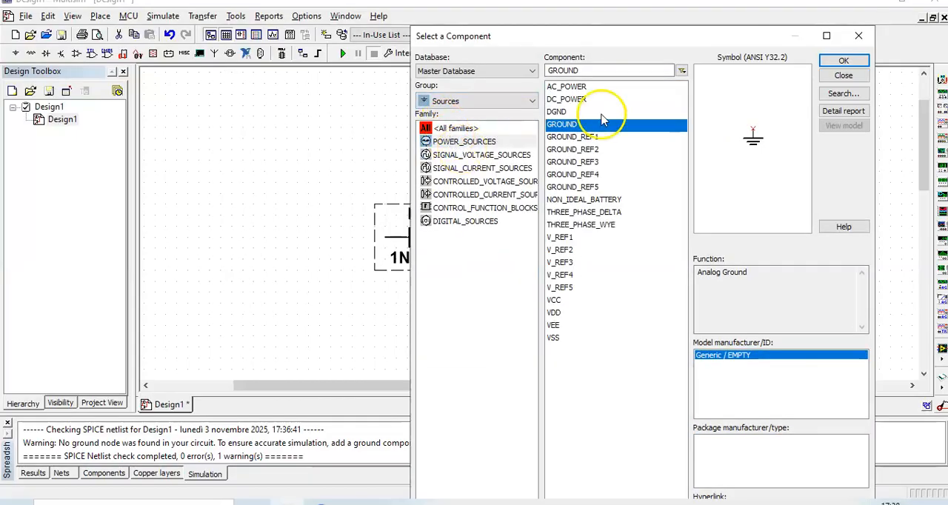
{"action": "left_click", "coordinate": [566, 99]}
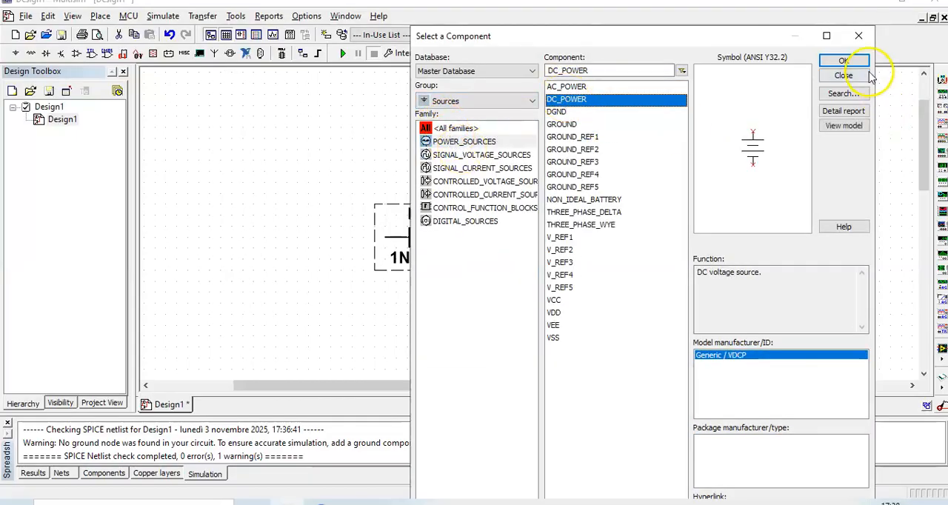
{"action": "left_click", "coordinate": [843, 60]}
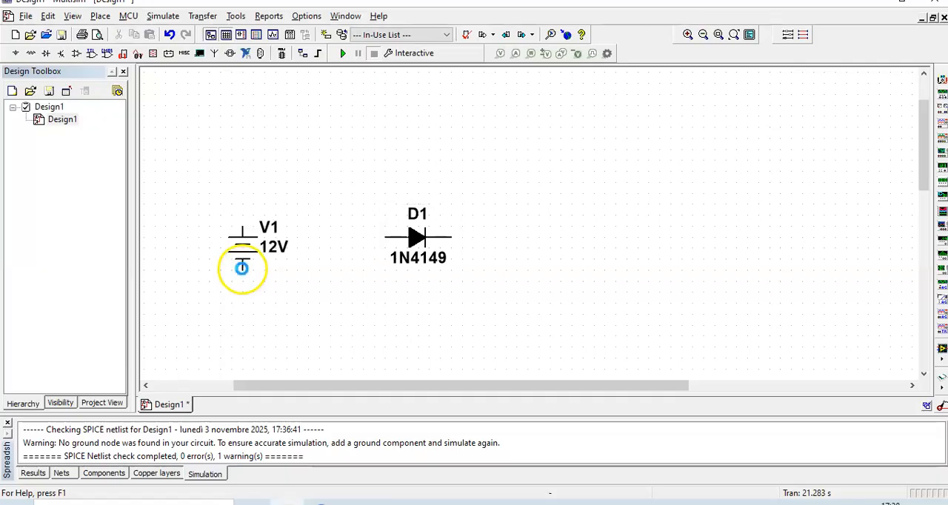
{"action": "left_click", "coordinate": [242, 268]}
Place a GROUND component below the DC source and finish adding components
{"action": "left_click", "coordinate": [561, 125]}
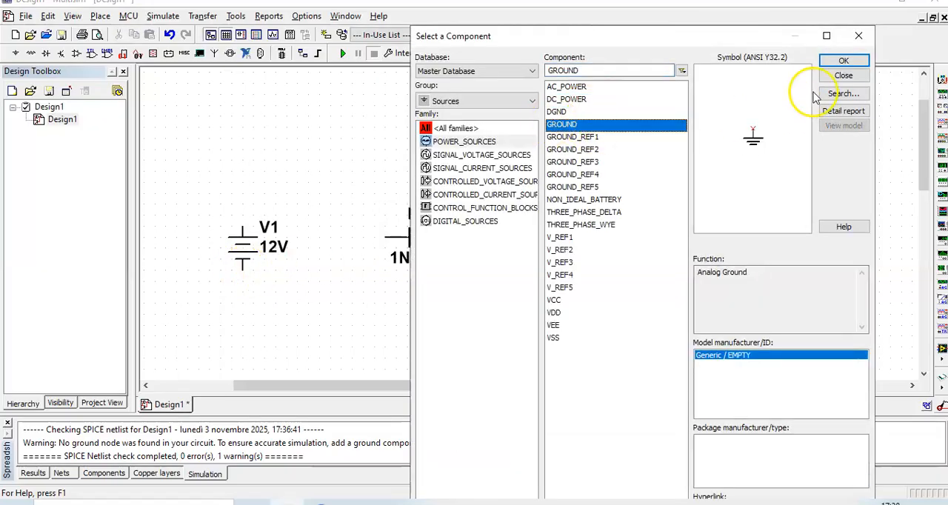
{"action": "left_click", "coordinate": [844, 61]}
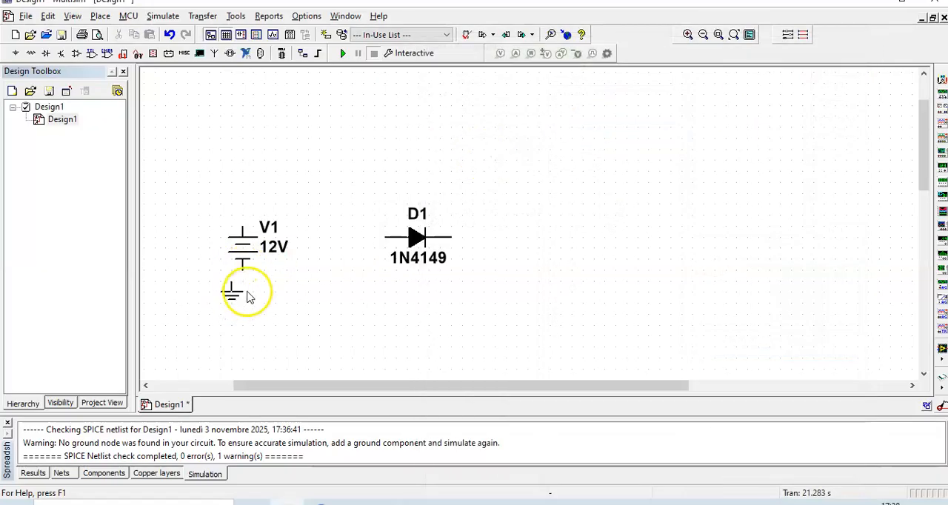
{"action": "left_click", "coordinate": [244, 343]}
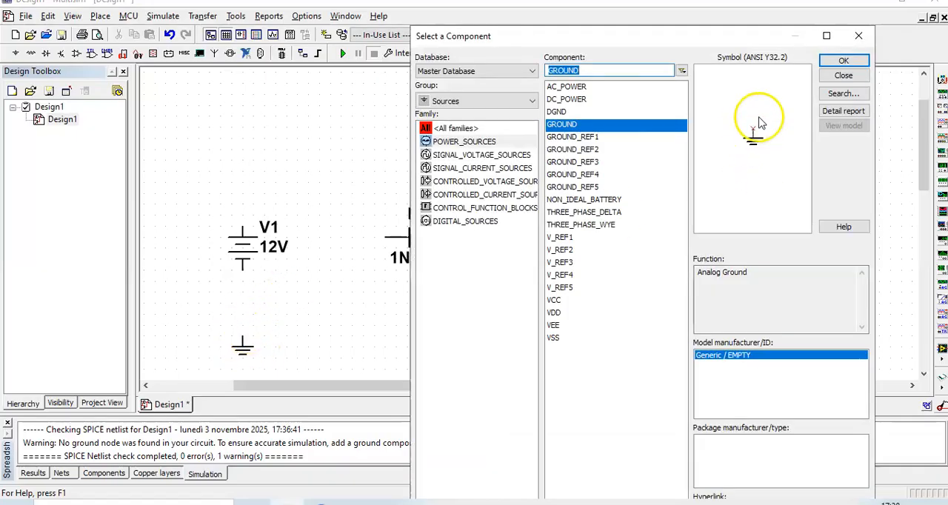
{"action": "left_click", "coordinate": [842, 77]}
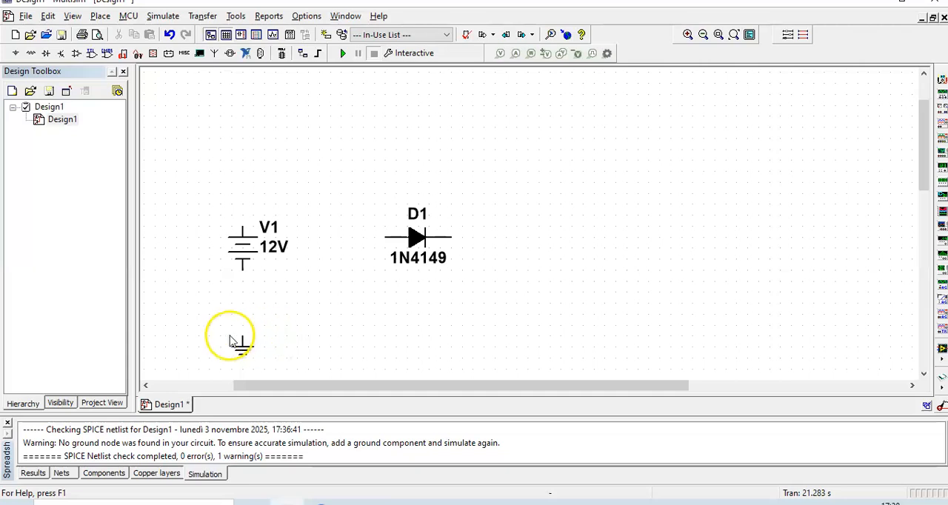
Wire the ground to V1's negative terminal and V1's positive terminal to the anode of D1
{"action": "left_click_drag", "start_coordinate": [242, 335], "coordinate": [243, 261]}
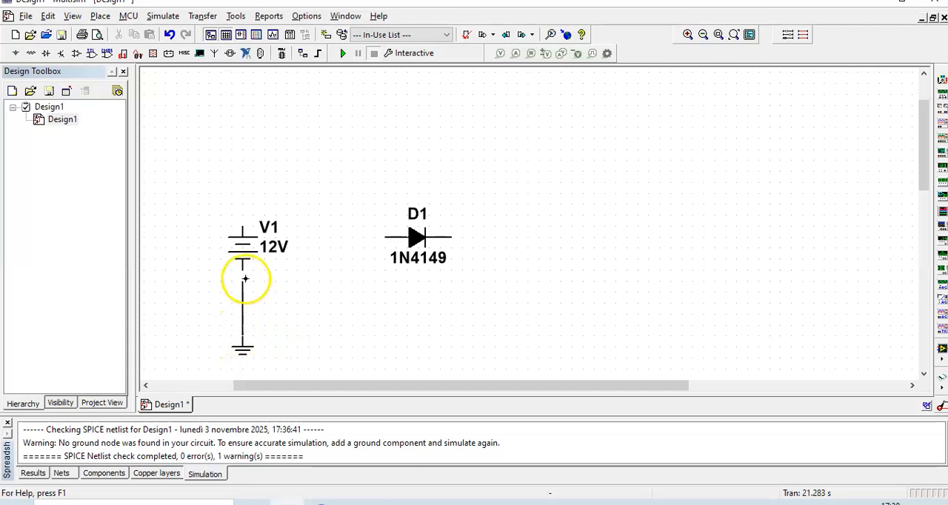
{"action": "left_click", "coordinate": [245, 273]}
{"action": "left_click", "coordinate": [240, 224]}
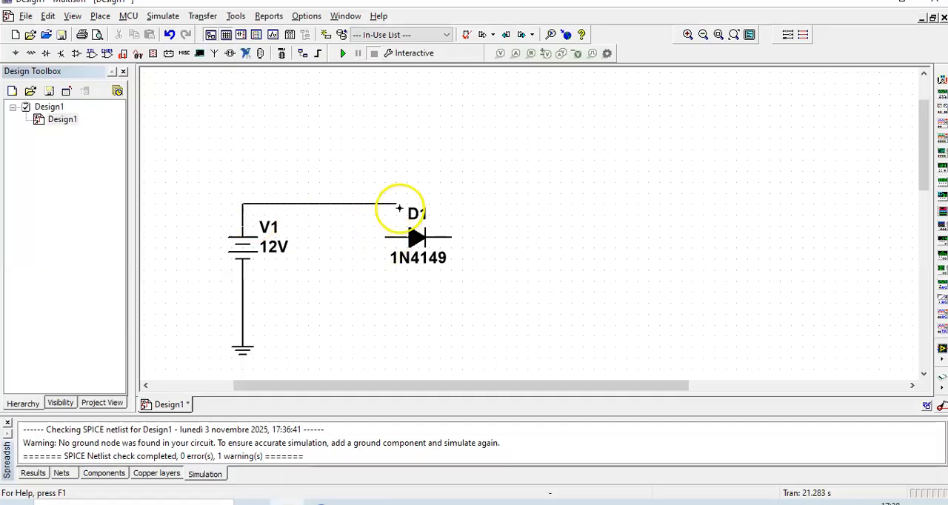
{"action": "left_click", "coordinate": [385, 236]}
Align D1 with the supply wire and connect its cathode to the wire between V1 and ground
{"action": "left_click_drag", "start_coordinate": [416, 243], "coordinate": [442, 214]}
{"action": "scroll", "coordinate": [447, 225], "scroll_direction": "up", "scroll_amount": 1}
{"action": "left_click", "coordinate": [485, 268]}
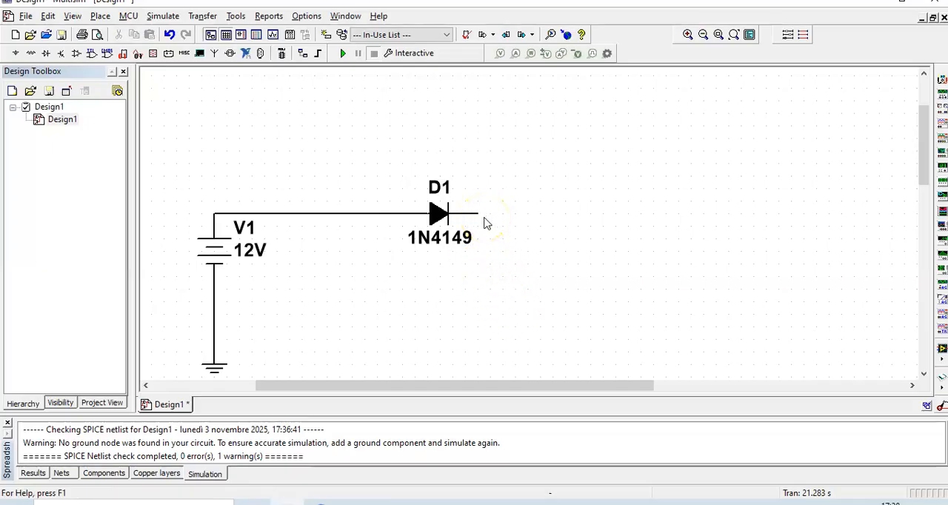
{"action": "left_click", "coordinate": [491, 217]}
{"action": "left_click", "coordinate": [503, 300]}
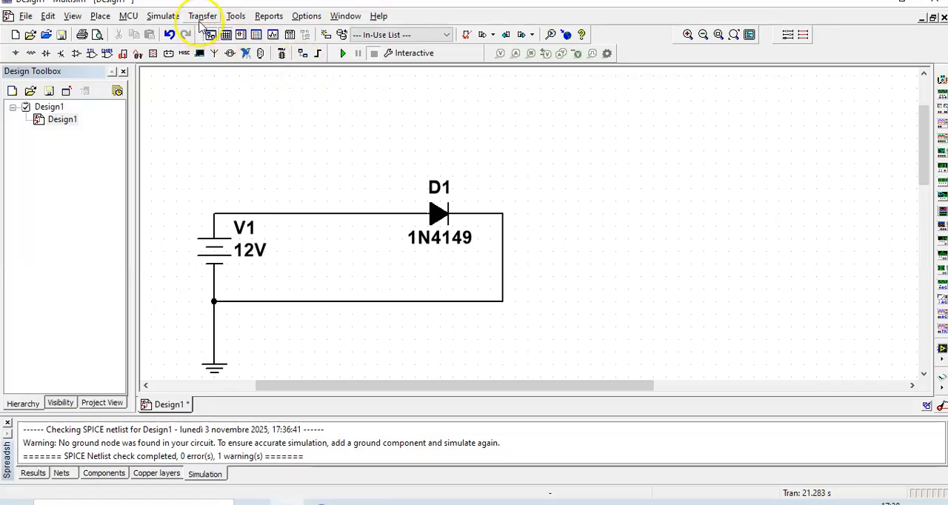
Set up a DC Sweep analysis of source V1 from 0 to 8 V with a 0.1 V increment
{"action": "left_click", "coordinate": [164, 16]}
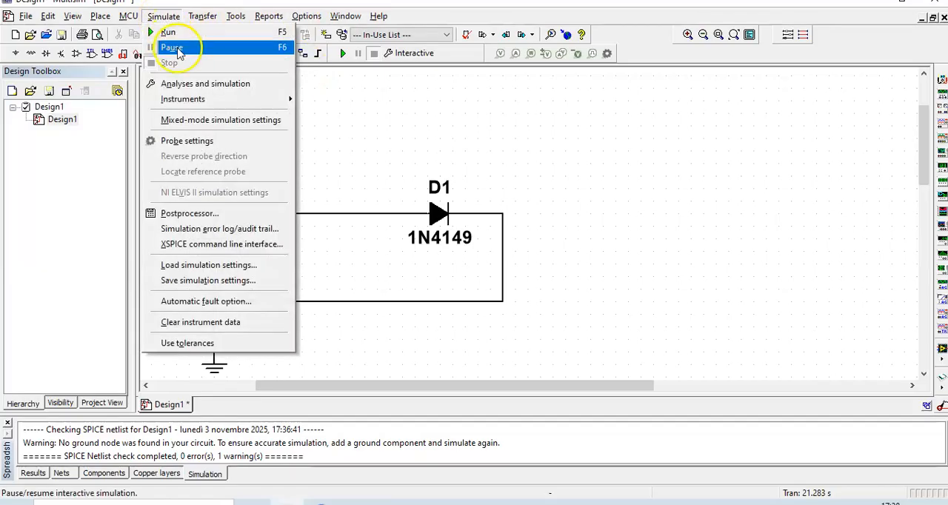
{"action": "left_click", "coordinate": [239, 87]}
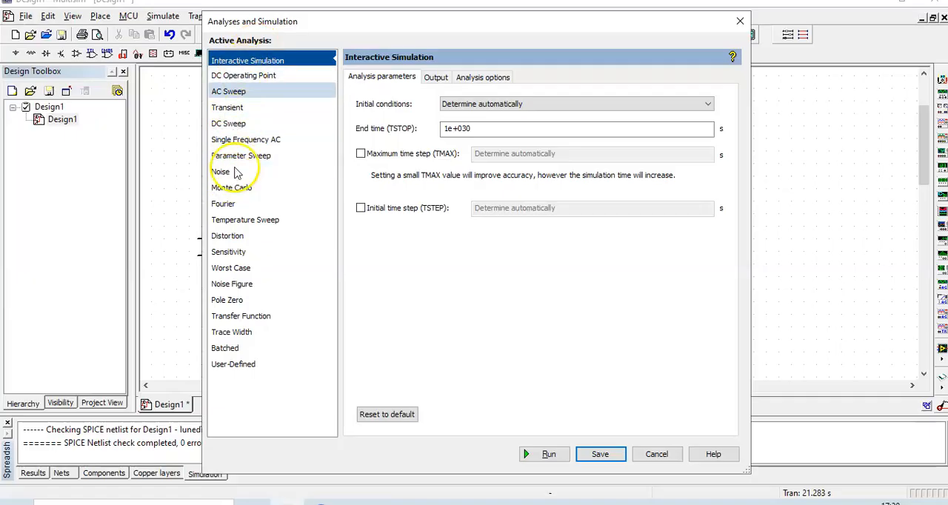
{"action": "left_click", "coordinate": [237, 124]}
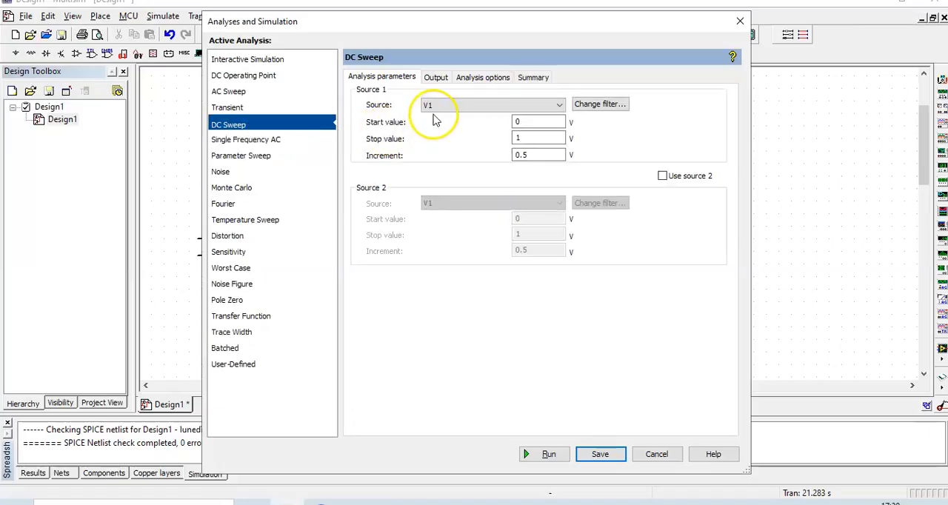
{"action": "left_click_drag", "start_coordinate": [561, 31], "coordinate": [649, 28]}
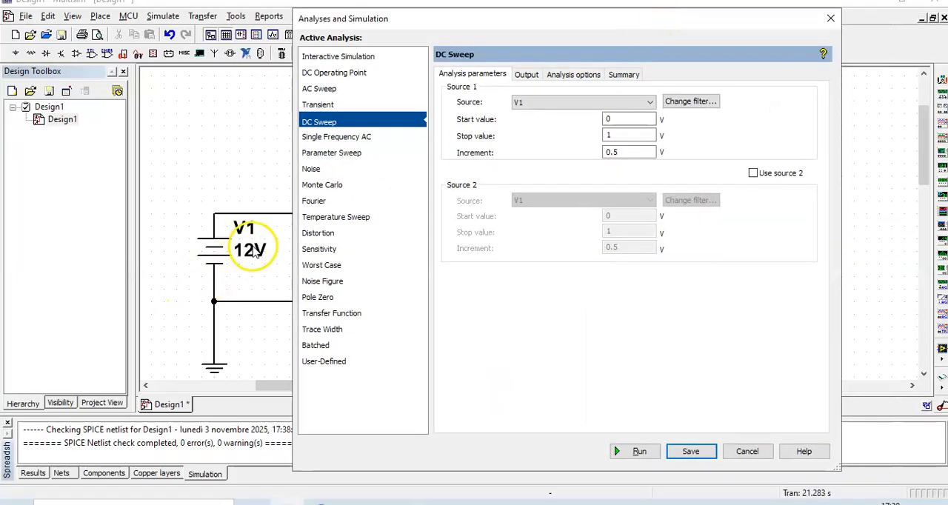
{"action": "left_click", "coordinate": [633, 109]}
{"action": "left_click", "coordinate": [633, 110]}
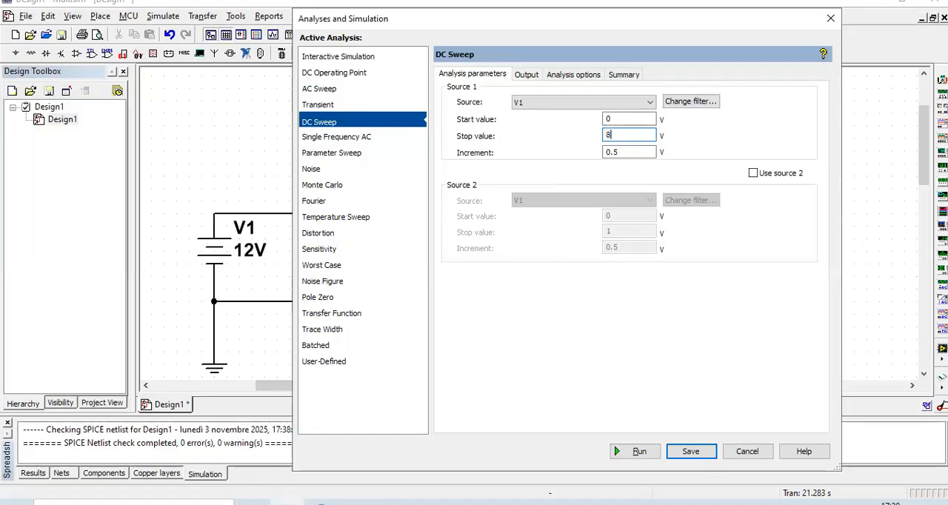
{"action": "left_click", "coordinate": [621, 152]}
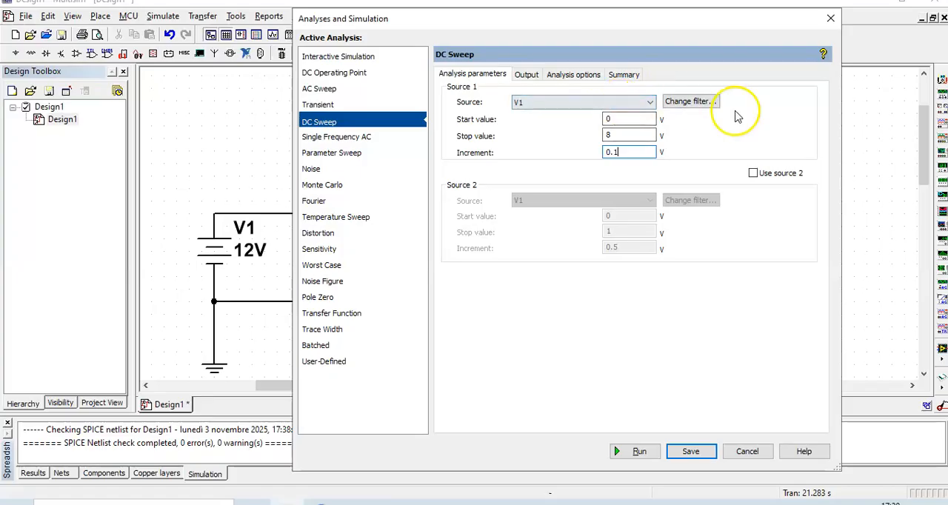
Add the diode current I(D1[ID]) as the sweep's output variable and run the analysis
{"action": "left_click", "coordinate": [525, 74]}
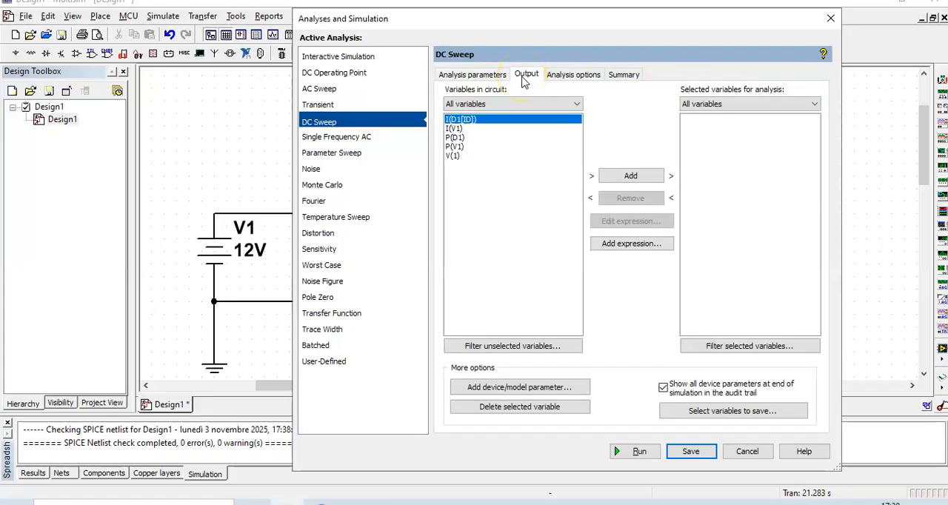
{"action": "left_click_drag", "start_coordinate": [546, 25], "coordinate": [724, 52]}
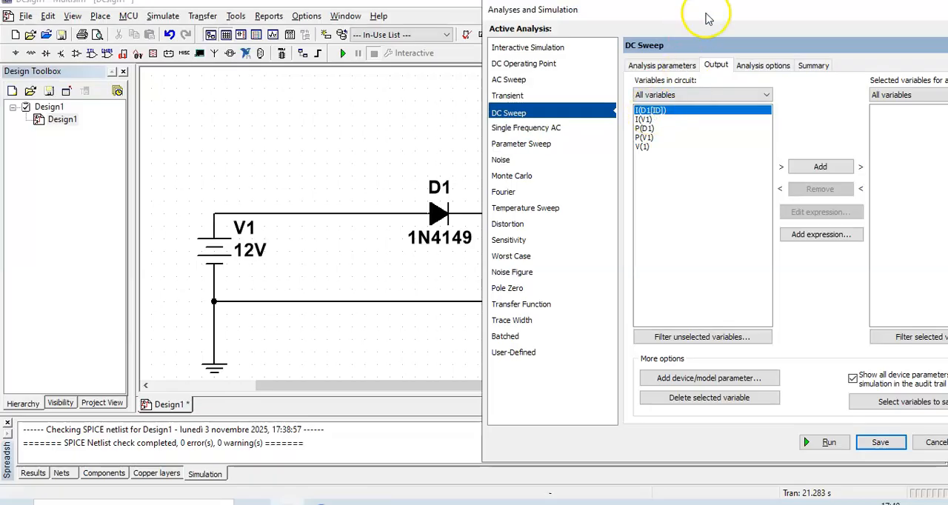
{"action": "left_click_drag", "start_coordinate": [707, 22], "coordinate": [383, 62]}
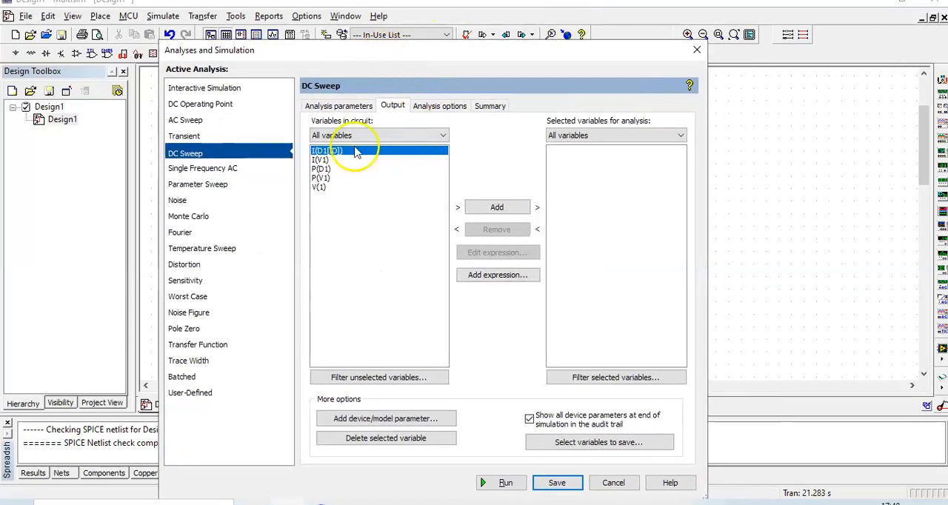
{"action": "left_click", "coordinate": [494, 207]}
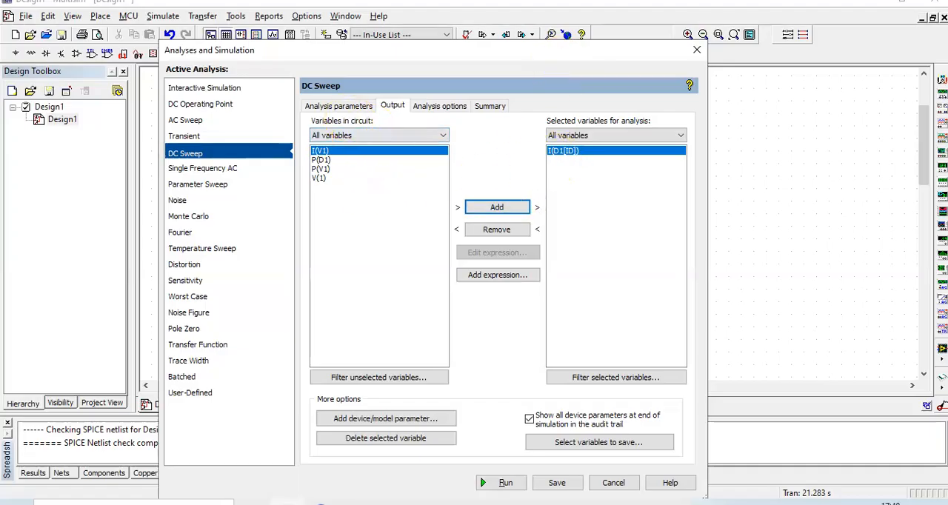
{"action": "left_click", "coordinate": [503, 482]}
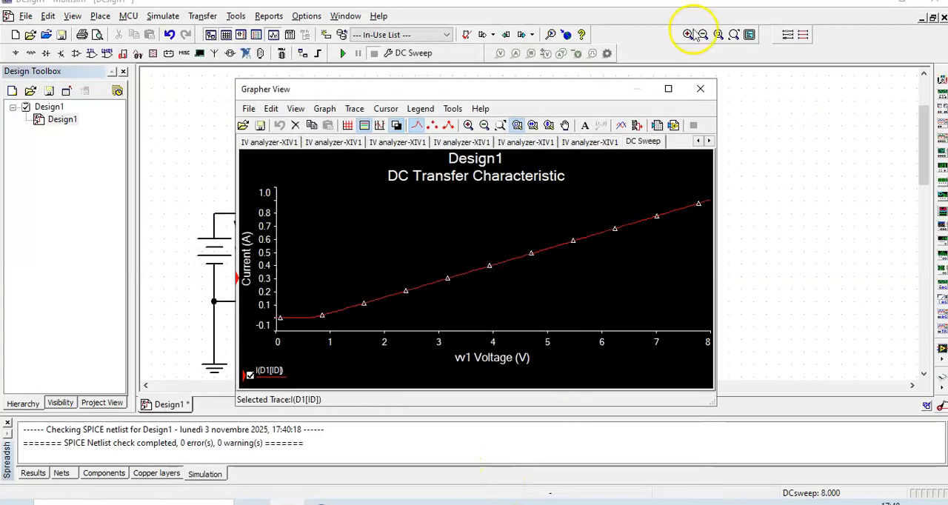
Switch the DC Sweep graph to a white background with the black and white colors option and reposition its window beside V1
{"action": "left_click_drag", "start_coordinate": [571, 98], "coordinate": [670, 78]}
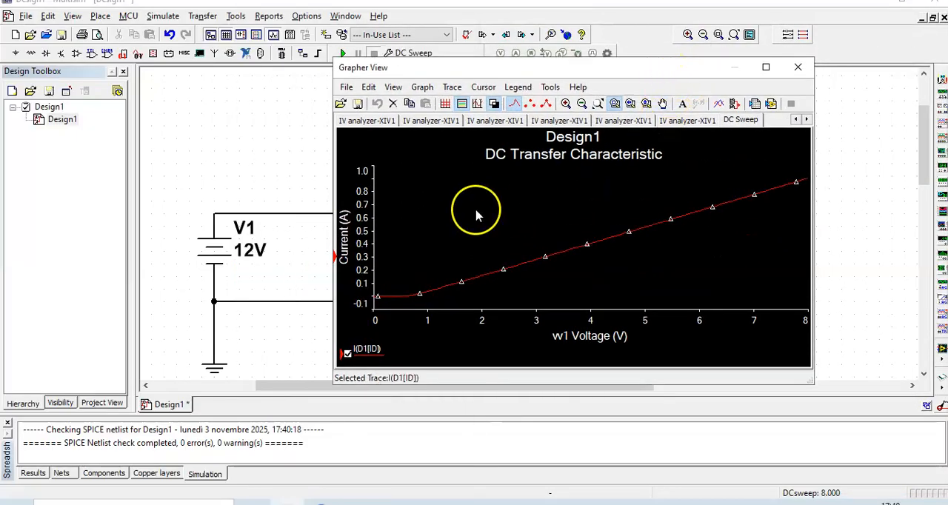
{"action": "left_click", "coordinate": [417, 169]}
{"action": "left_click", "coordinate": [424, 88]}
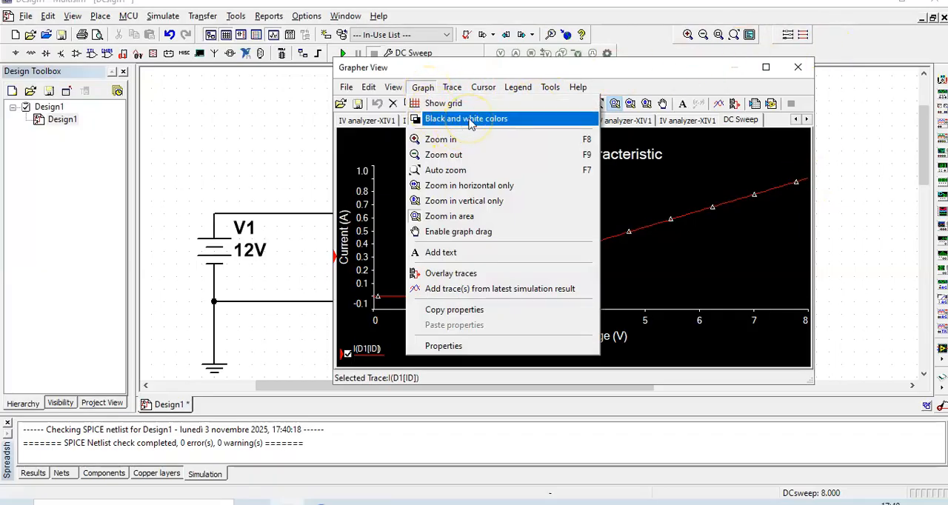
{"action": "left_click", "coordinate": [468, 120]}
{"action": "left_click_drag", "start_coordinate": [530, 66], "coordinate": [632, 54]}
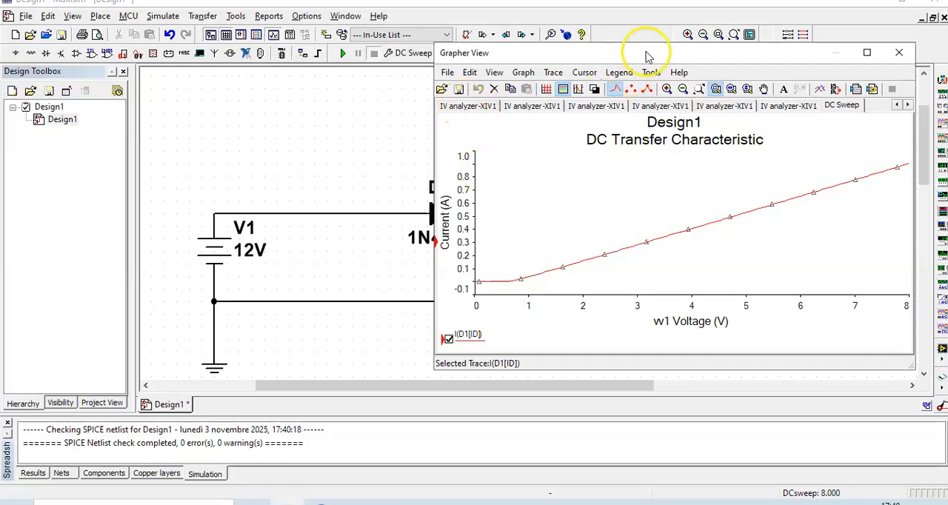
{"action": "left_click_drag", "start_coordinate": [646, 56], "coordinate": [588, 57]}
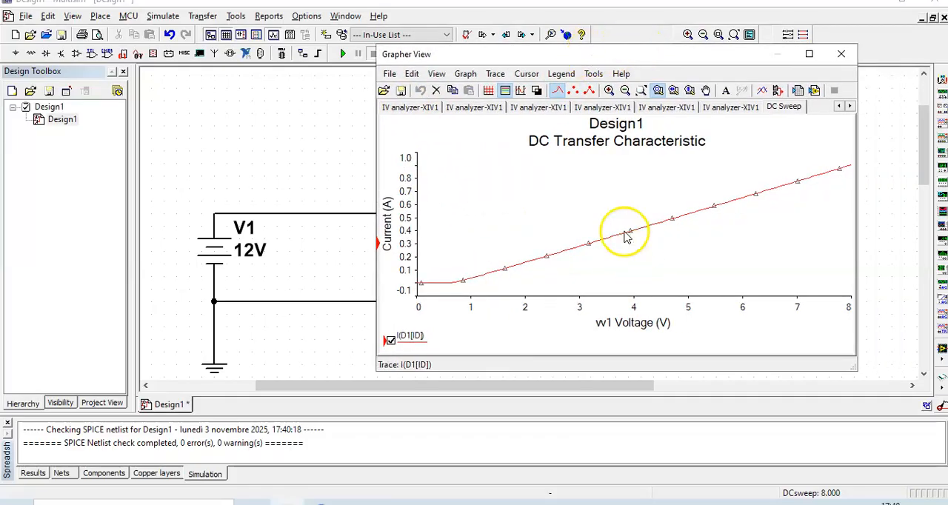
Set the width of the I(D1[ID]) trace to 3
{"action": "left_click", "coordinate": [499, 74]}
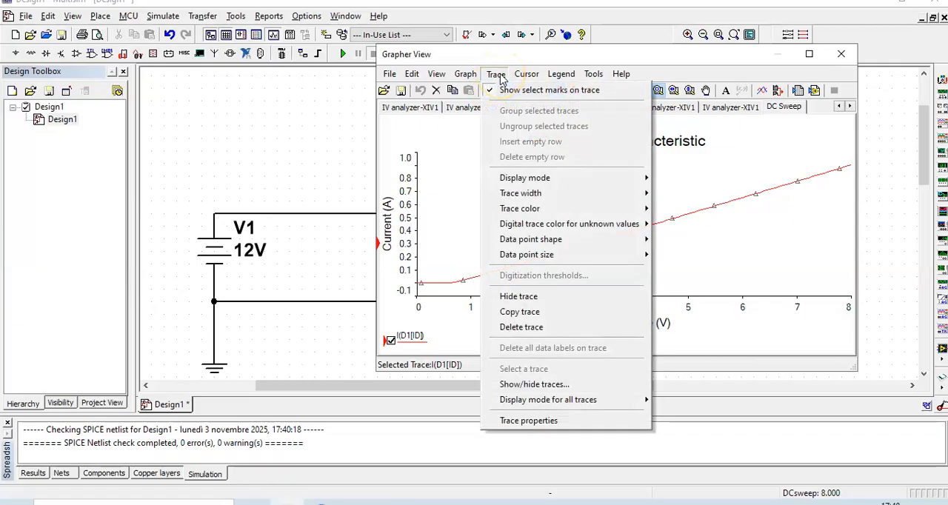
{"action": "mouse_move", "coordinate": [549, 196]}
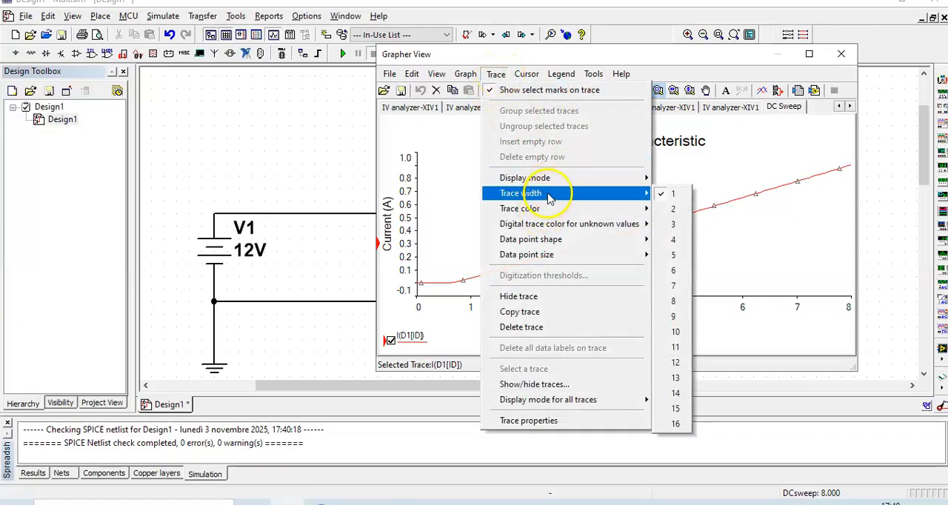
{"action": "left_click", "coordinate": [676, 225]}
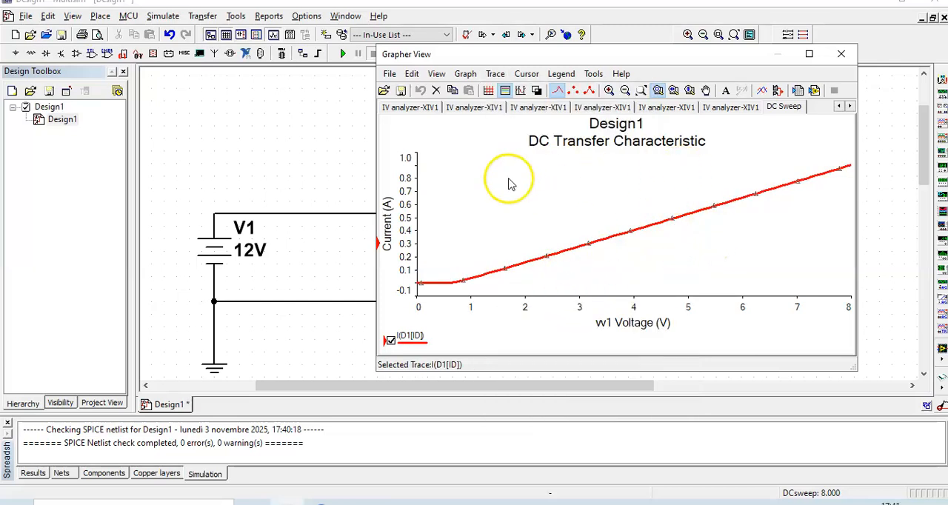
Show the grid on the DC transfer characteristic graph
{"action": "left_click", "coordinate": [467, 74]}
{"action": "left_click", "coordinate": [467, 74]}
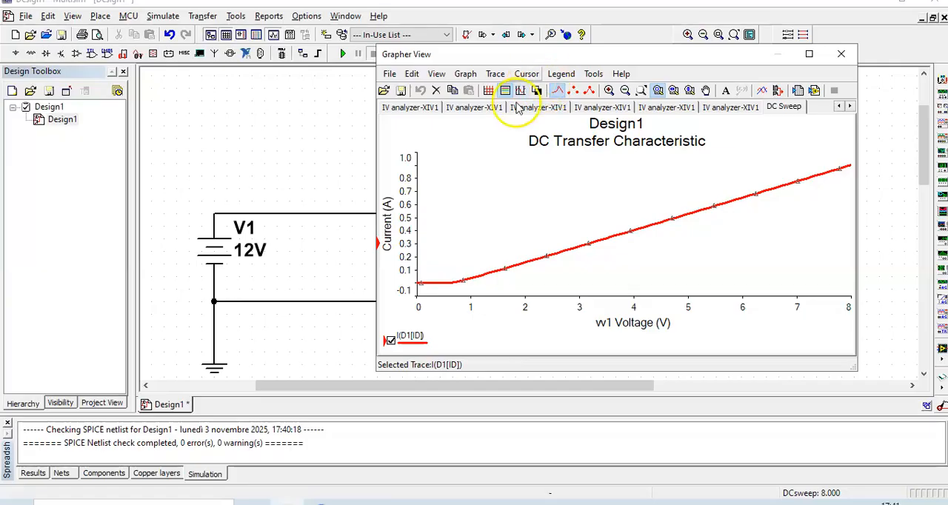
{"action": "left_click", "coordinate": [487, 91]}
{"action": "left_click", "coordinate": [526, 141]}
{"action": "left_click", "coordinate": [528, 210]}
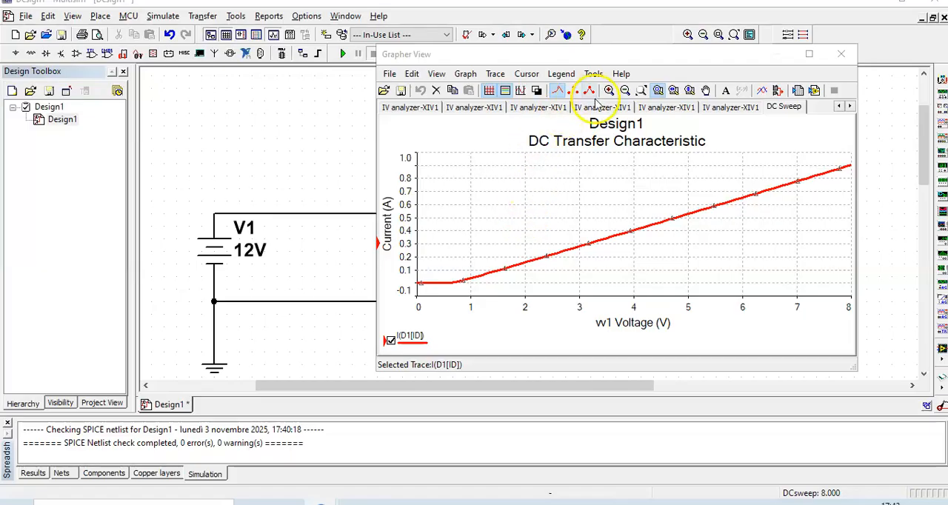
Show the cursors on the graph and move their readout window clear of the beginning of the curve
{"action": "left_click", "coordinate": [529, 74]}
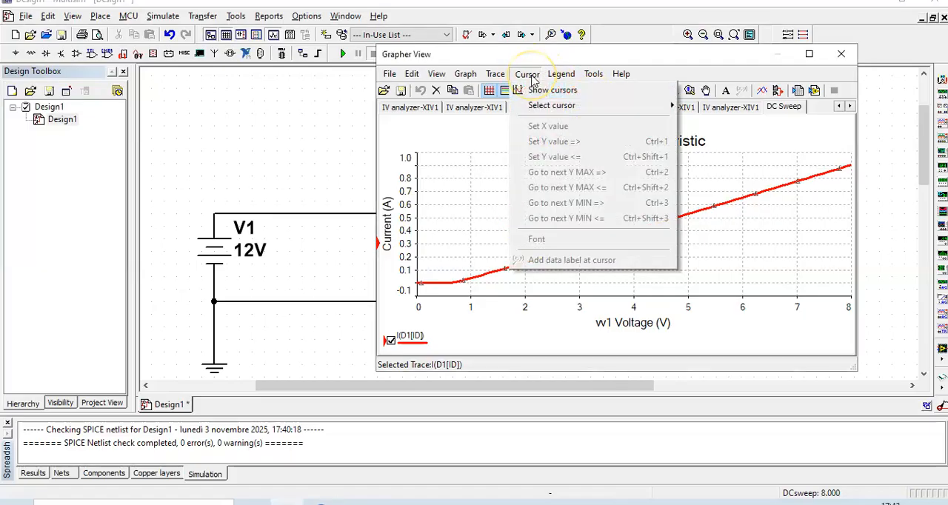
{"action": "left_click", "coordinate": [556, 92]}
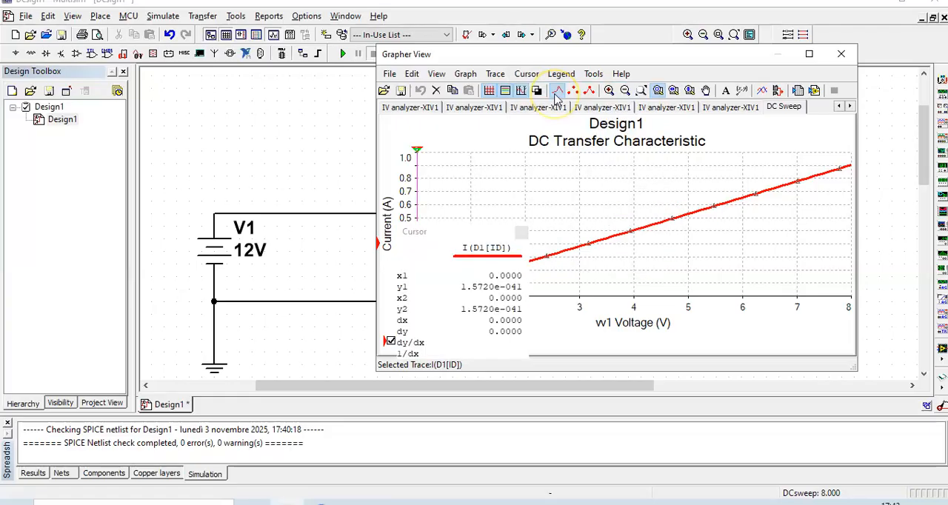
{"action": "left_click_drag", "start_coordinate": [430, 233], "coordinate": [741, 278]}
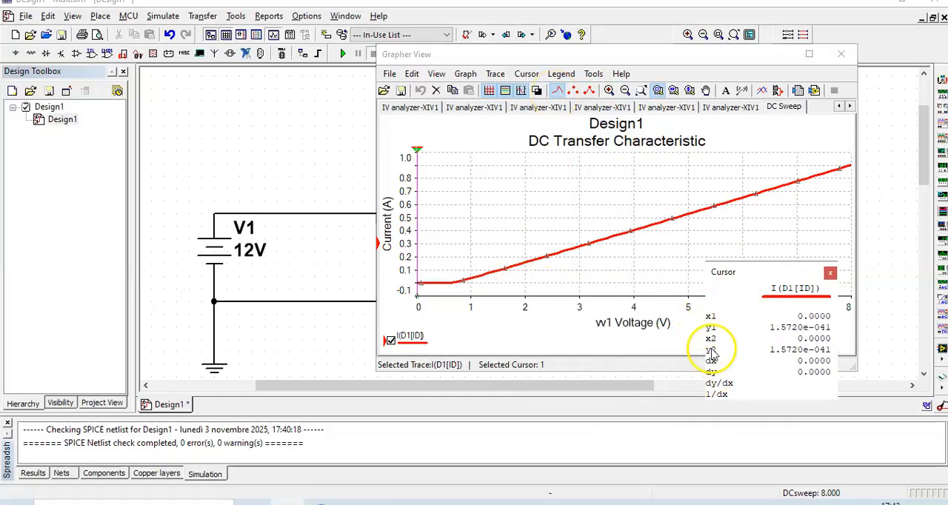
Read the curve with both cursors near 0.9 V and with cursor 1 at about 3.76 V, and close the graph window
{"action": "left_click_drag", "start_coordinate": [417, 151], "coordinate": [462, 168]}
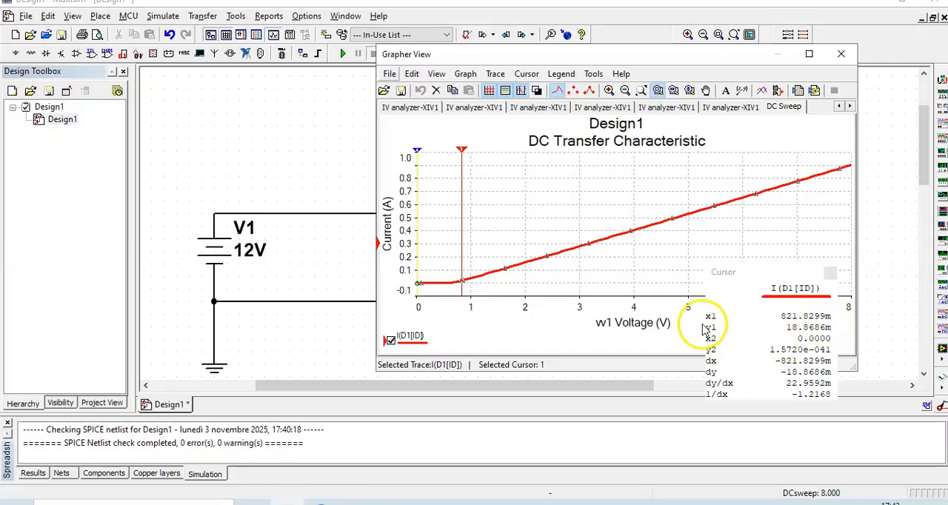
{"action": "mouse_move", "coordinate": [462, 150]}
{"action": "left_mouse_down"}
{"action": "mouse_move", "coordinate": [554, 151]}
{"action": "mouse_move", "coordinate": [494, 154]}
{"action": "mouse_move", "coordinate": [467, 172]}
{"action": "left_mouse_up"}
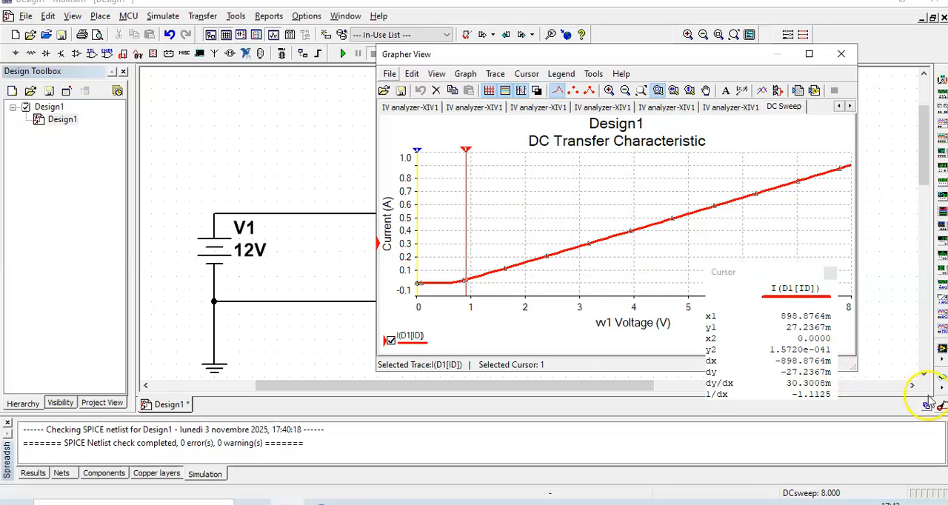
{"action": "left_click_drag", "start_coordinate": [418, 152], "coordinate": [466, 153]}
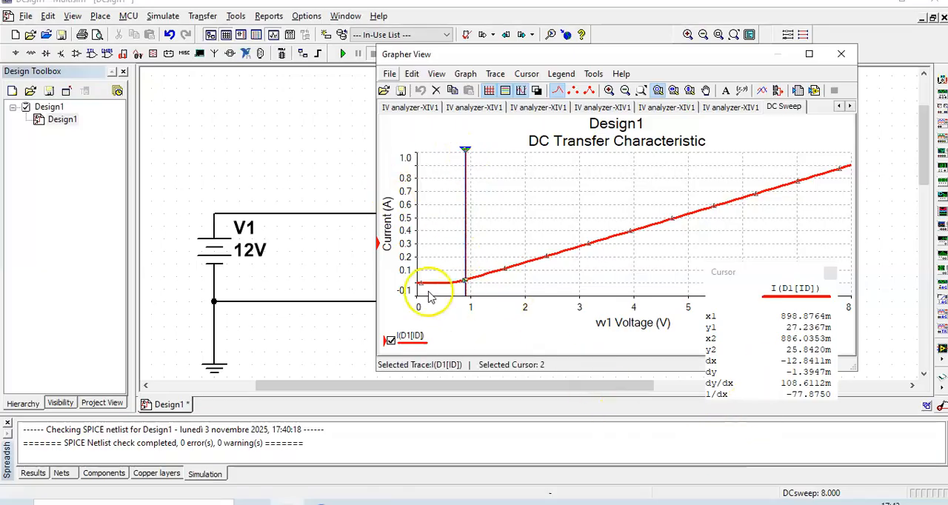
{"action": "mouse_move", "coordinate": [461, 153]}
{"action": "left_mouse_down"}
{"action": "mouse_move", "coordinate": [426, 159]}
{"action": "mouse_move", "coordinate": [698, 155]}
{"action": "mouse_move", "coordinate": [623, 169]}
{"action": "left_mouse_up"}
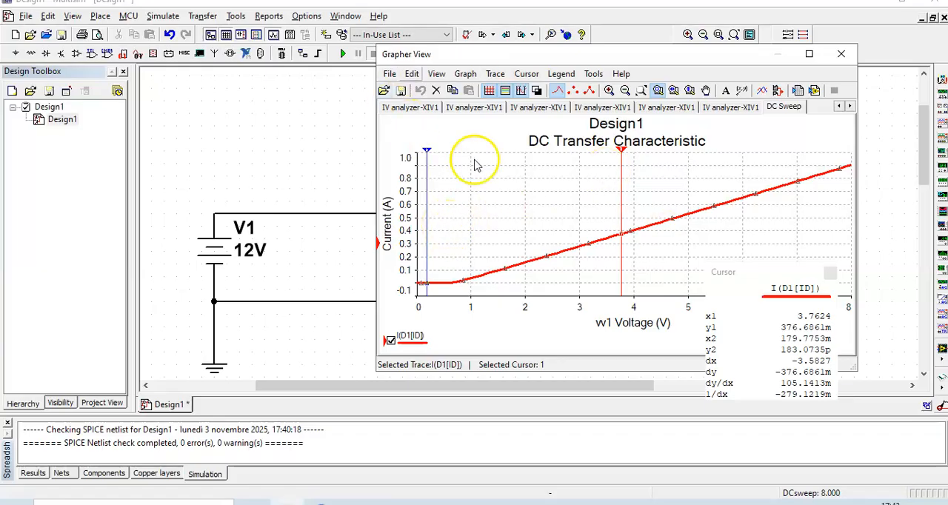
{"action": "left_click_drag", "start_coordinate": [730, 56], "coordinate": [690, 97]}
{"action": "left_click", "coordinate": [802, 94]}
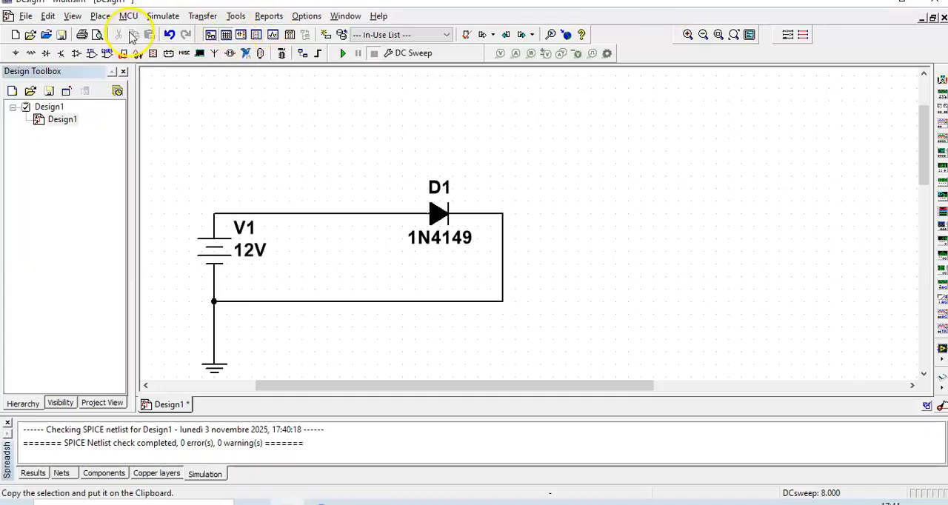
Set the DC Sweep stop value of V1 to 1.8 V and run the analysis again
{"action": "left_click", "coordinate": [166, 16]}
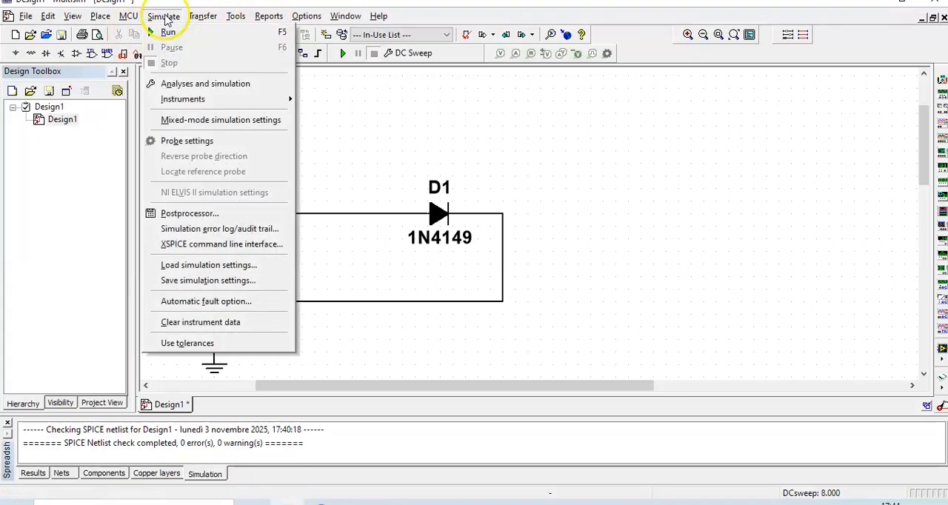
{"action": "left_click", "coordinate": [198, 82]}
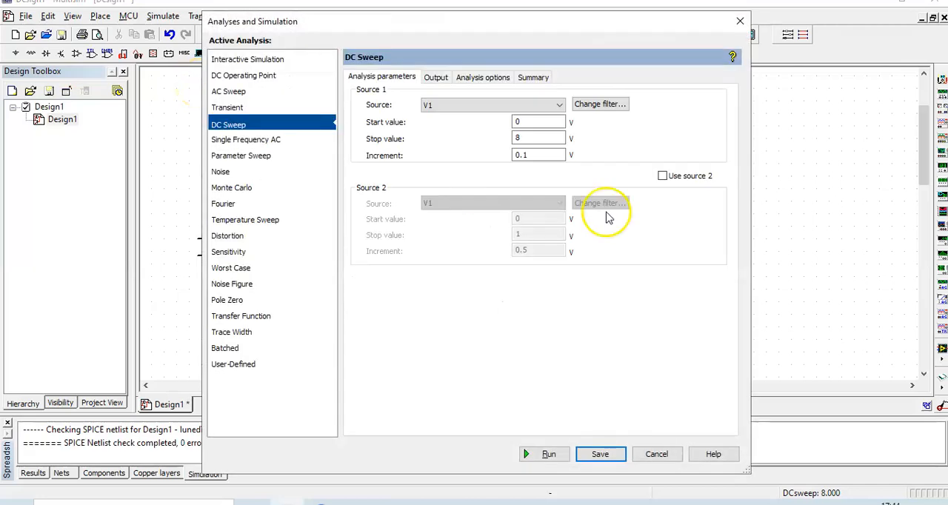
{"action": "double_click", "coordinate": [522, 137]}
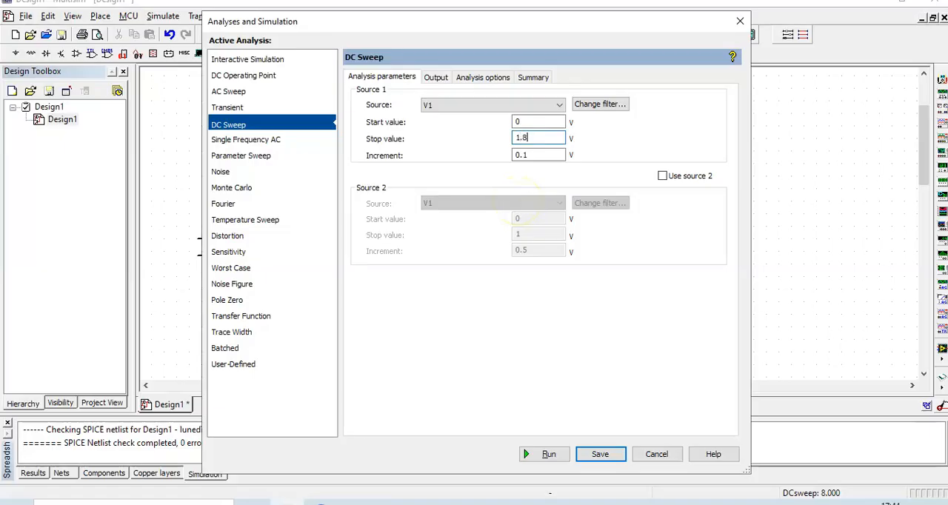
{"action": "left_click", "coordinate": [549, 455]}
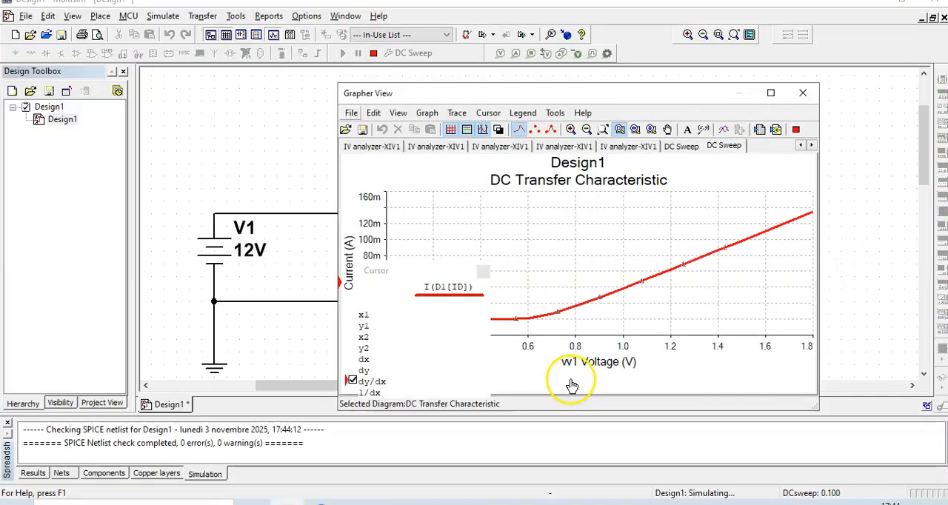
Move the cursor readout off the new curve and place cursor 1 at its knee, at about 0.57 V
{"action": "left_click", "coordinate": [408, 276]}
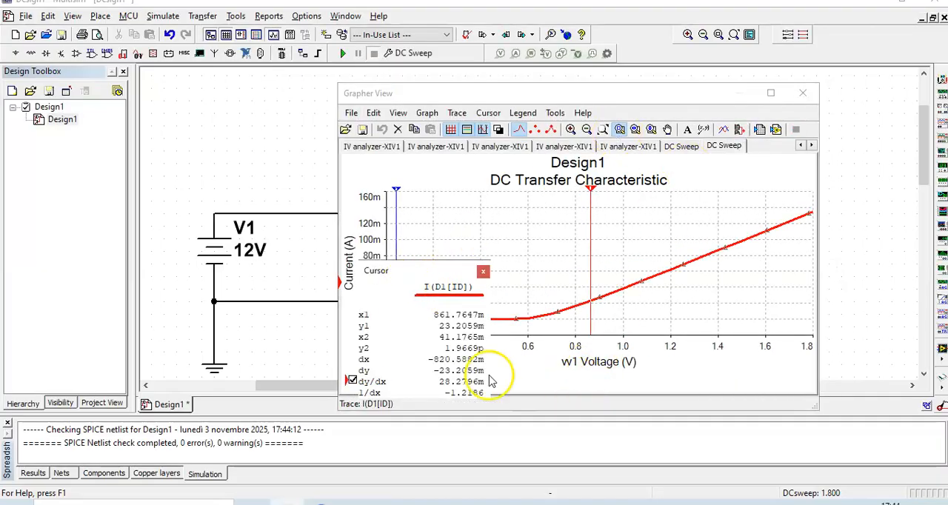
{"action": "mouse_move", "coordinate": [425, 281]}
{"action": "left_mouse_down"}
{"action": "mouse_move", "coordinate": [705, 360]}
{"action": "mouse_move", "coordinate": [691, 383]}
{"action": "left_mouse_up"}
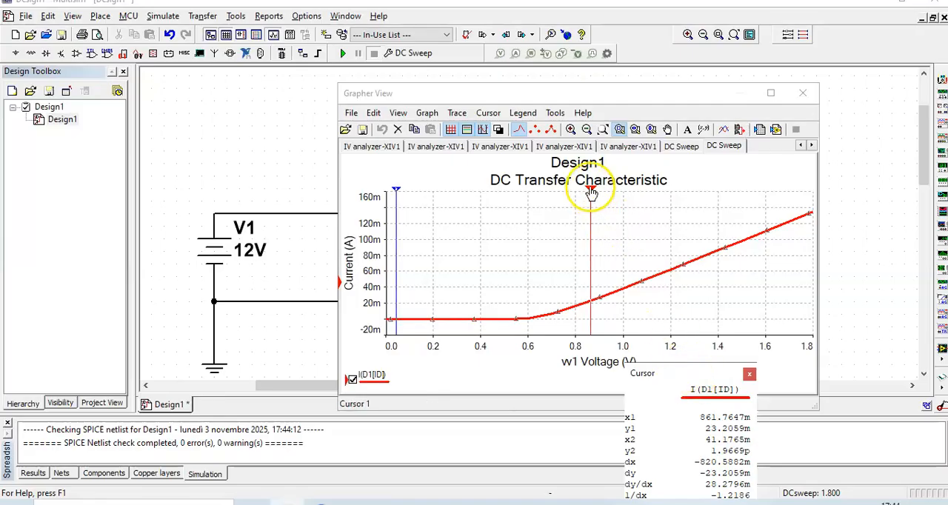
{"action": "left_click", "coordinate": [591, 191]}
{"action": "left_click_drag", "start_coordinate": [591, 192], "coordinate": [522, 211]}
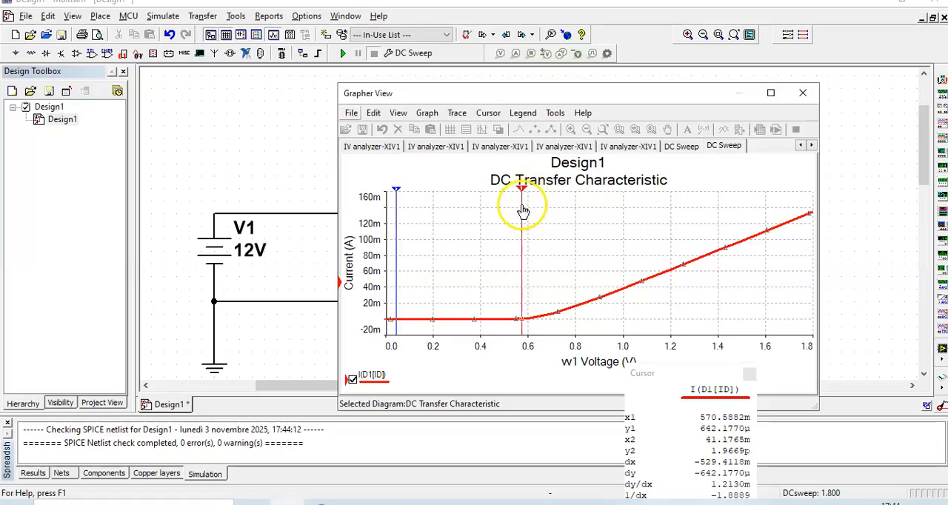
Read the curve with cursor 1 at about 0.62 V and cursor 2 at about 0.32 V
{"action": "left_click_drag", "start_coordinate": [522, 212], "coordinate": [533, 212]}
{"action": "left_click", "coordinate": [533, 211]}
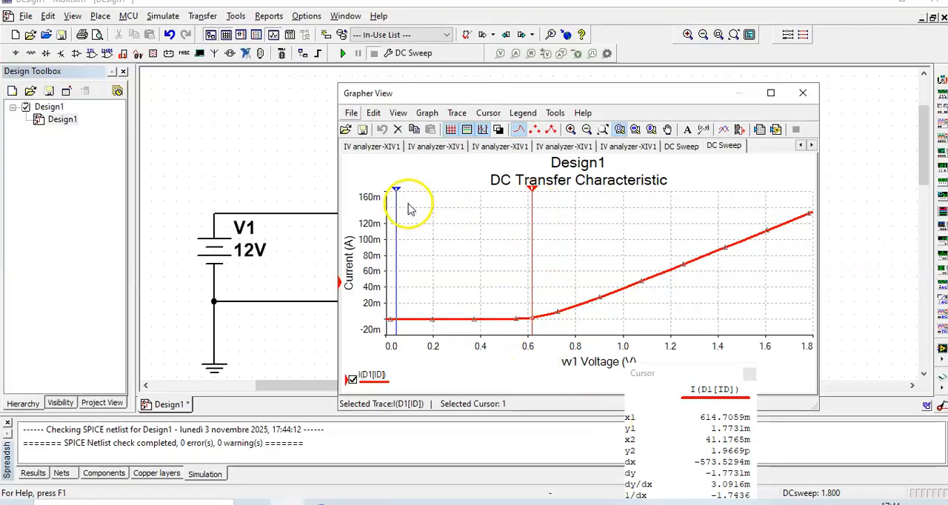
{"action": "left_click_drag", "start_coordinate": [400, 197], "coordinate": [462, 200]}
{"action": "left_click_drag", "start_coordinate": [529, 205], "coordinate": [531, 276]}
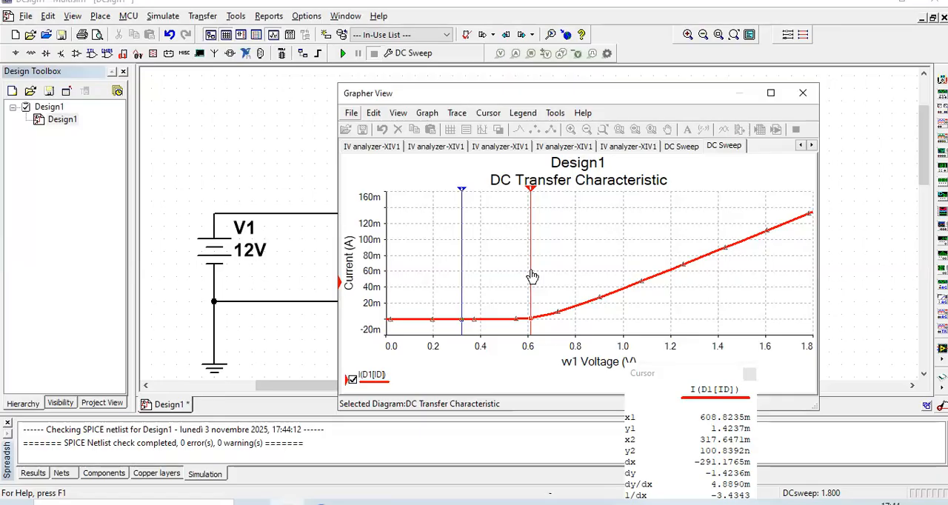
{"action": "left_click_drag", "start_coordinate": [531, 276], "coordinate": [534, 276]}
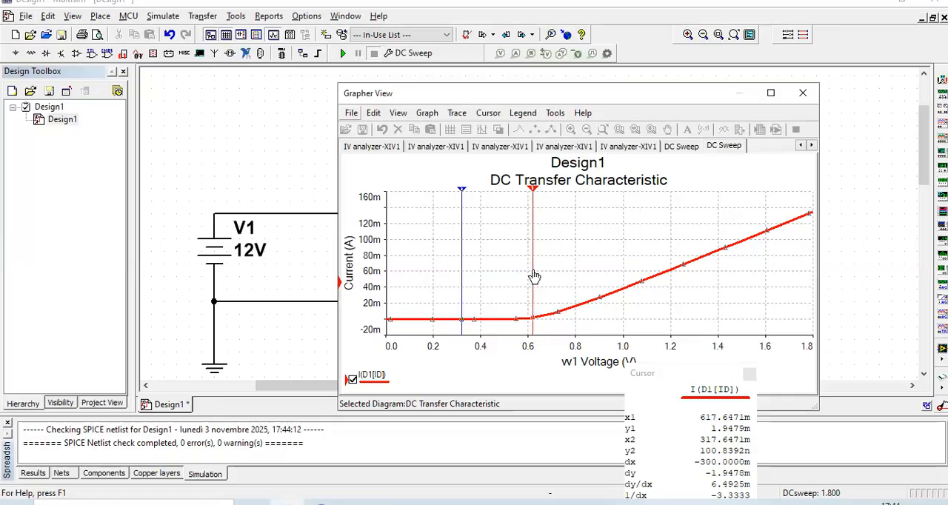
Read the curve with cursor 1 at about 0.76 V and 0.51 V, and zoom the graph in and back out
{"action": "mouse_move", "coordinate": [535, 201]}
{"action": "left_mouse_down"}
{"action": "mouse_move", "coordinate": [552, 191]}
{"action": "mouse_move", "coordinate": [568, 197]}
{"action": "left_mouse_up"}
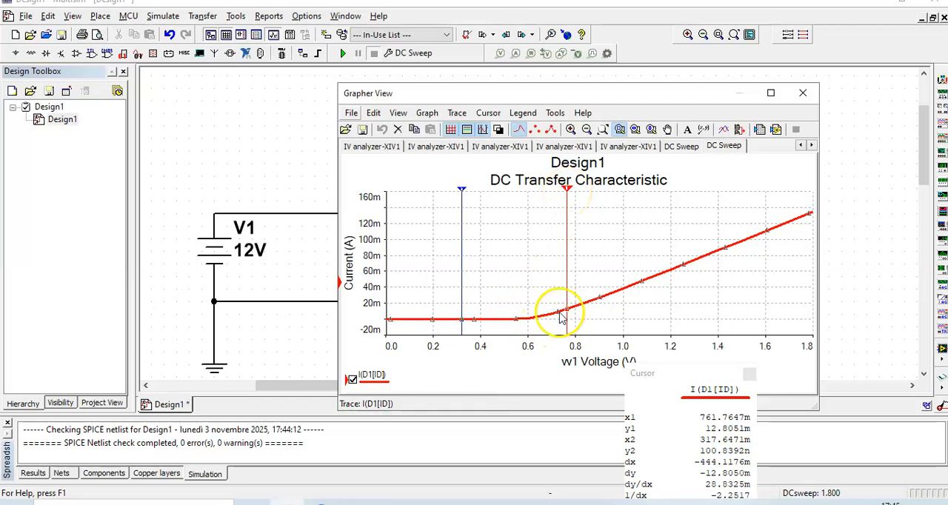
{"action": "left_click_drag", "start_coordinate": [568, 194], "coordinate": [507, 214]}
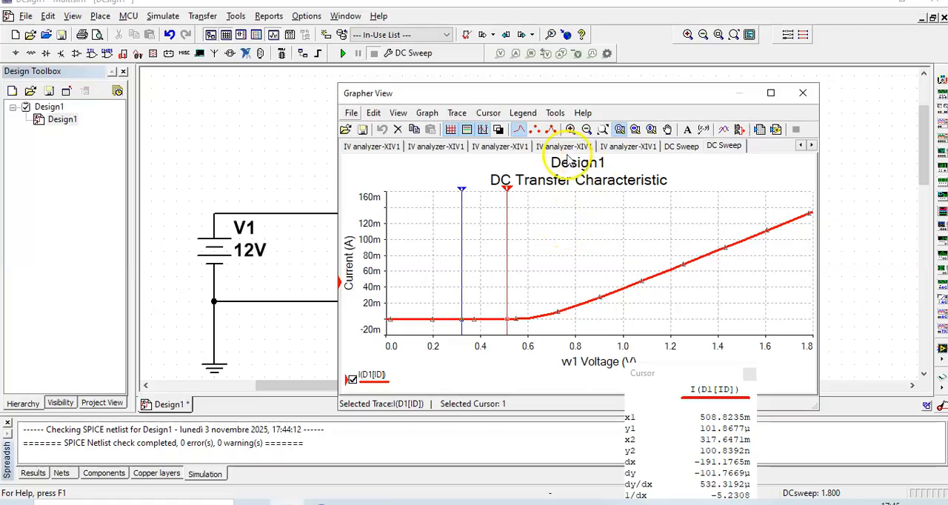
{"action": "left_click", "coordinate": [571, 130]}
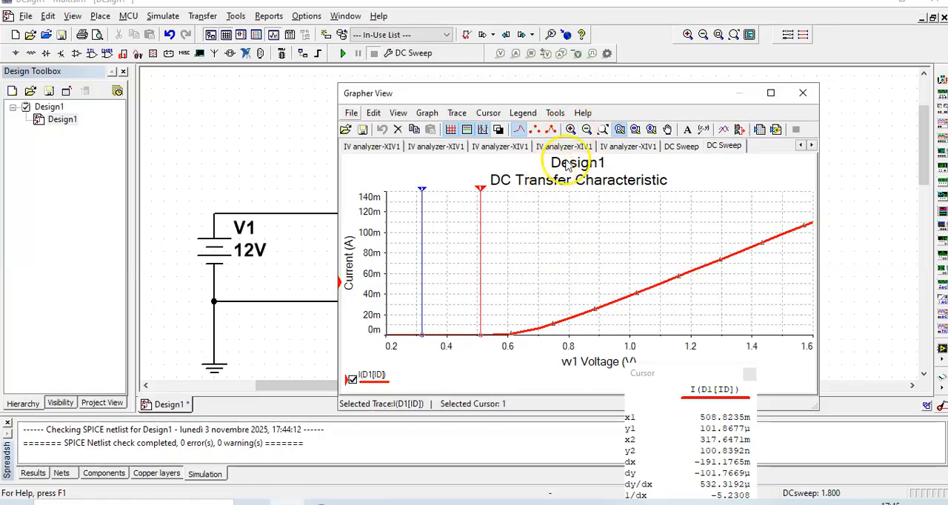
{"action": "left_click", "coordinate": [586, 130]}
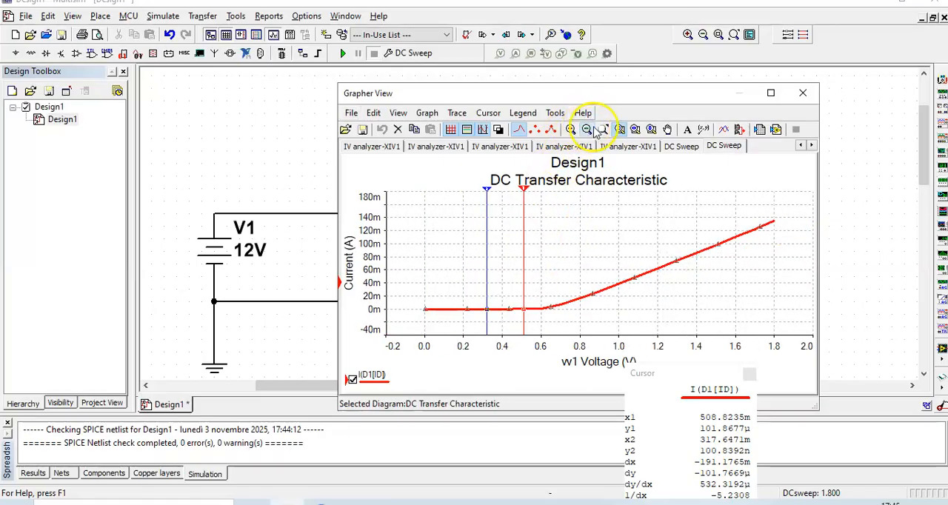
{"action": "left_click", "coordinate": [487, 215]}
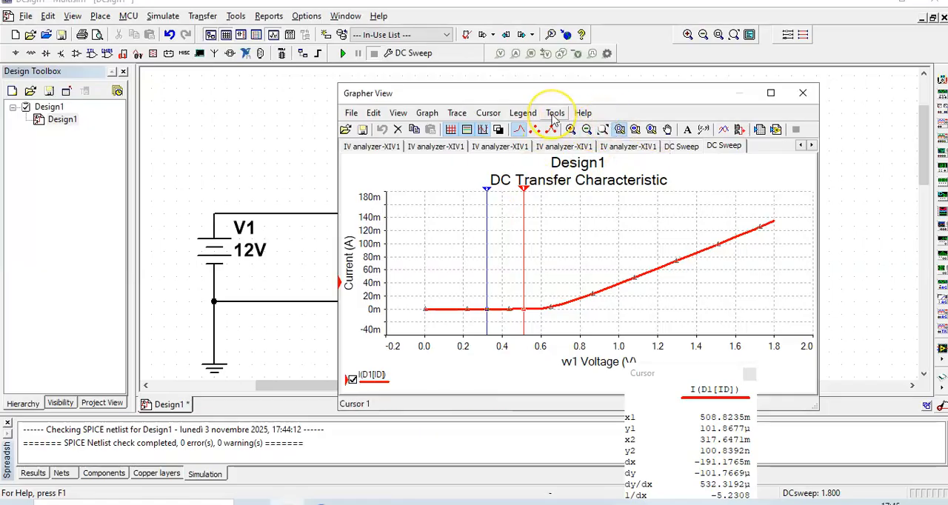
View the trace selection for the Excel export, cancel it, and close the graph window
{"action": "left_click", "coordinate": [763, 131]}
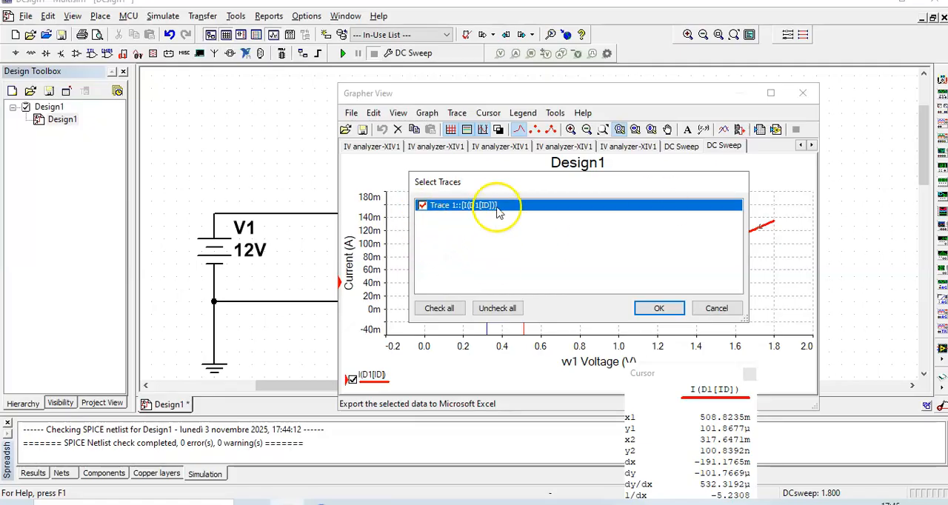
{"action": "left_click", "coordinate": [715, 309]}
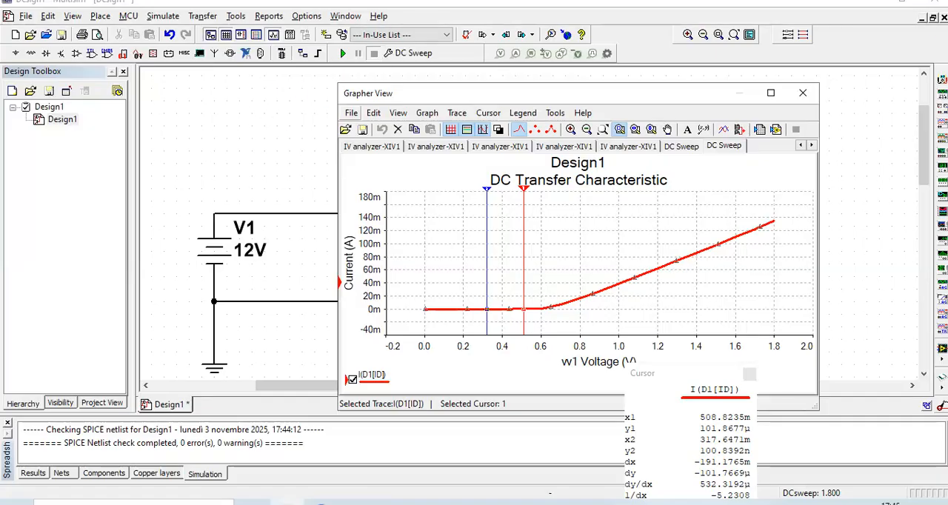
{"action": "left_click", "coordinate": [795, 109]}
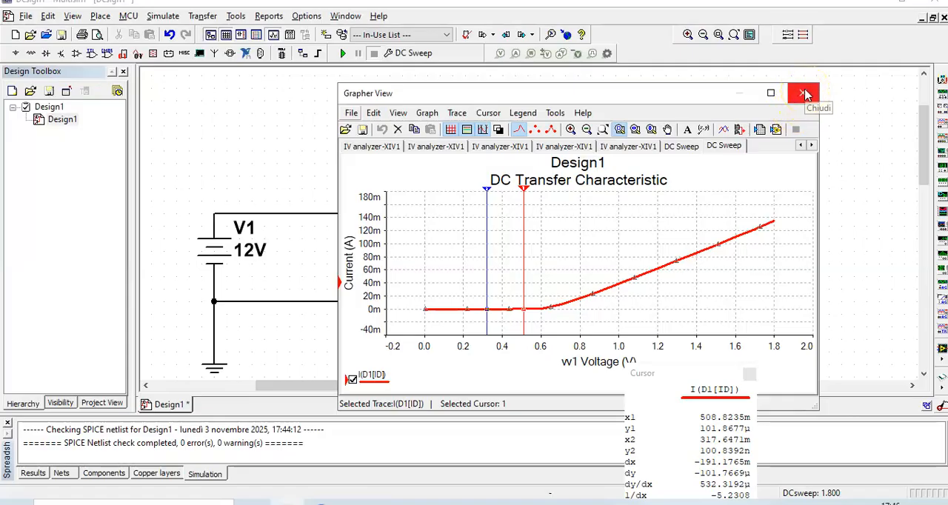
{"action": "left_click", "coordinate": [804, 94]}
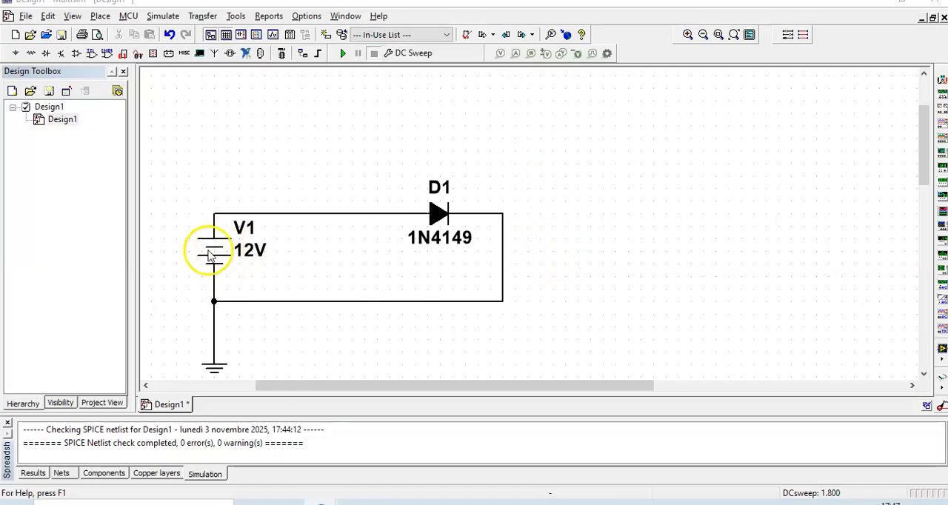
Delete the wires connecting V1 and D1 in a loop, and replace V1 with an AC_POWER source
{"action": "left_click_drag", "start_coordinate": [387, 360], "coordinate": [389, 360]}
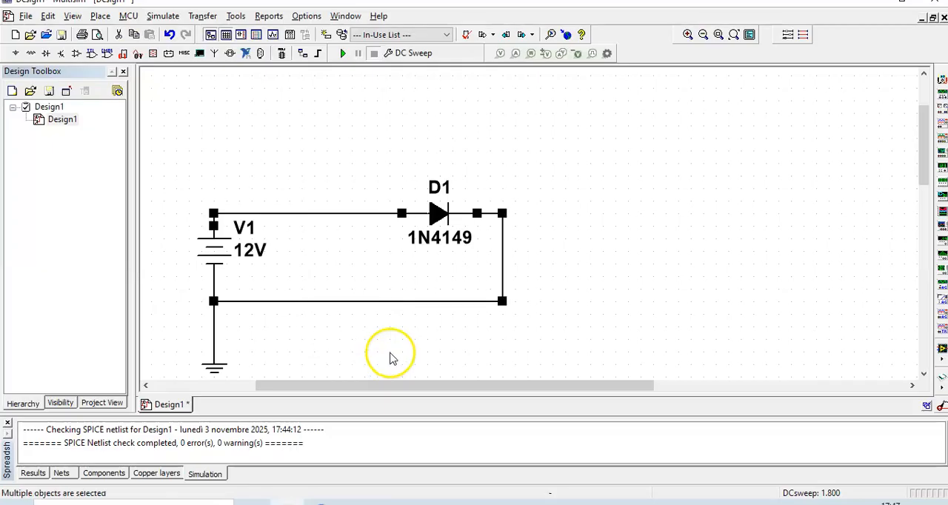
{"action": "key", "text": "Delete"}
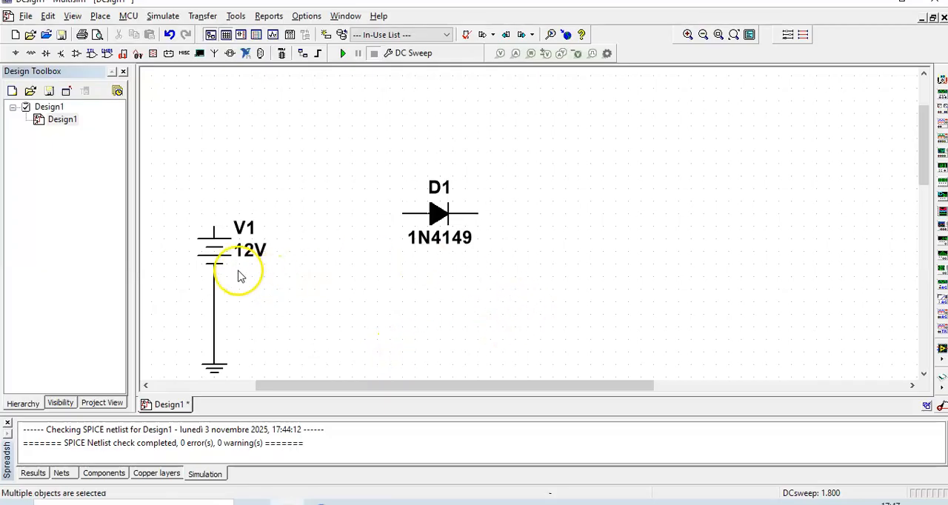
{"action": "left_click", "coordinate": [216, 258]}
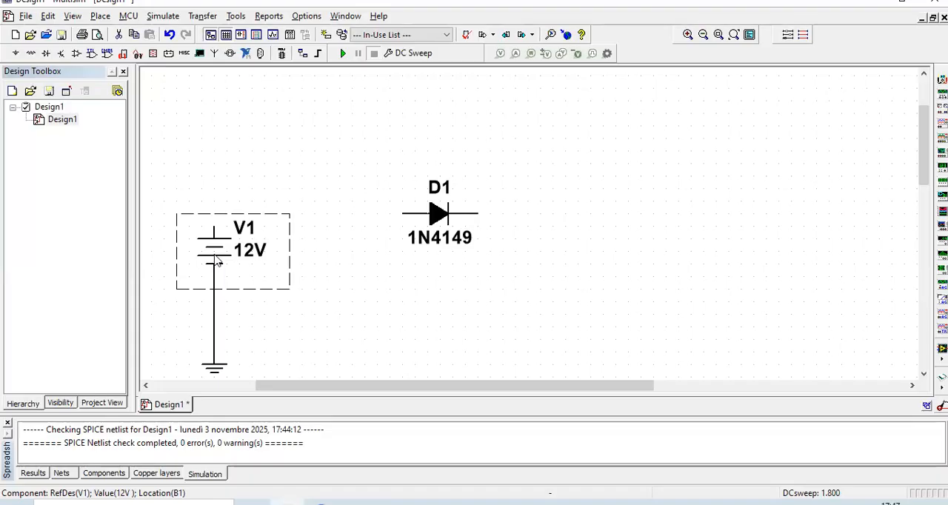
{"action": "right_click", "coordinate": [216, 260]}
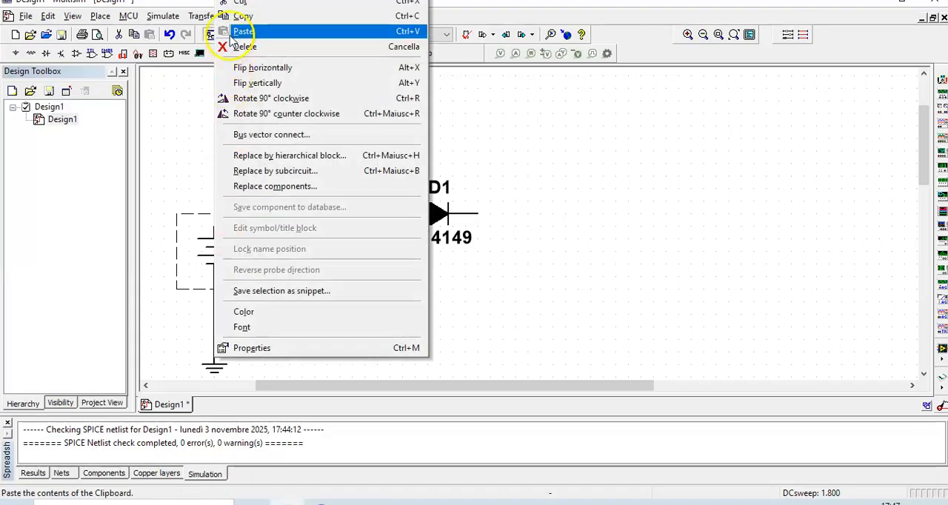
{"action": "left_click", "coordinate": [573, 198]}
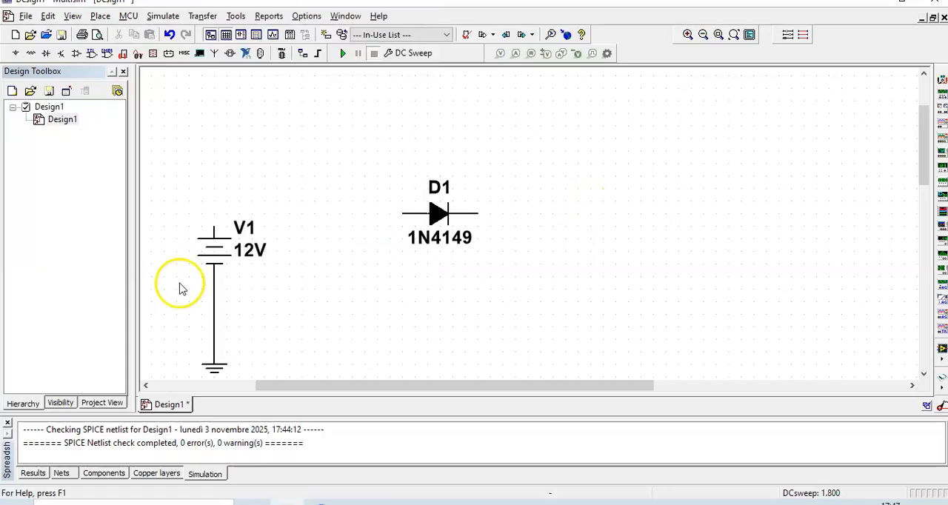
{"action": "right_click", "coordinate": [211, 261]}
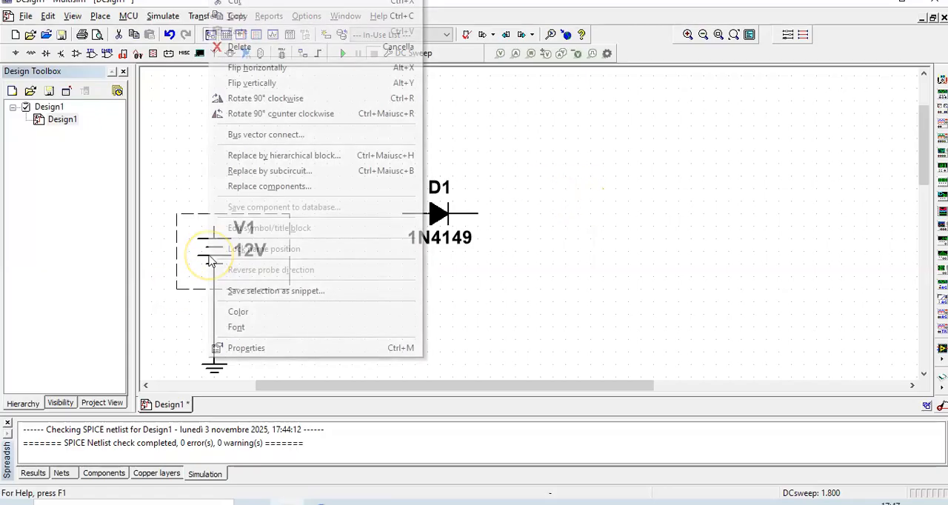
{"action": "left_click", "coordinate": [272, 187]}
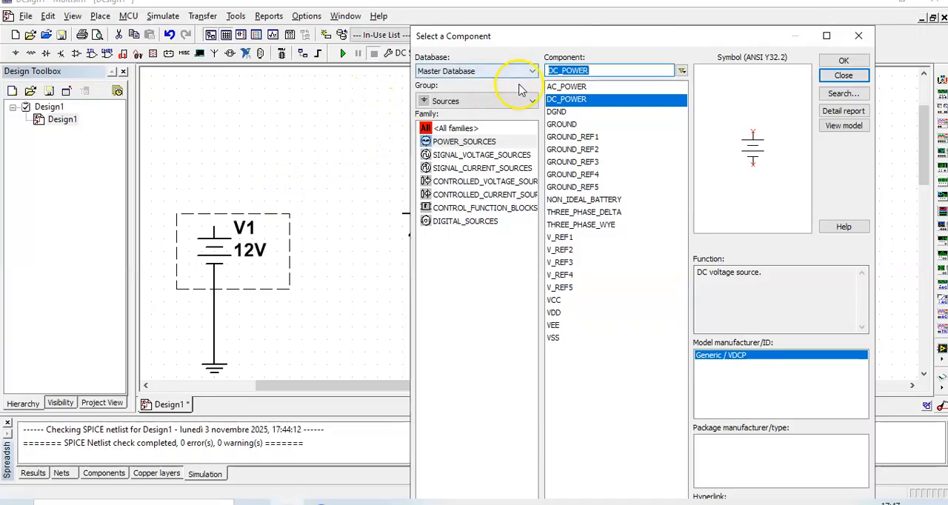
{"action": "left_click", "coordinate": [580, 87]}
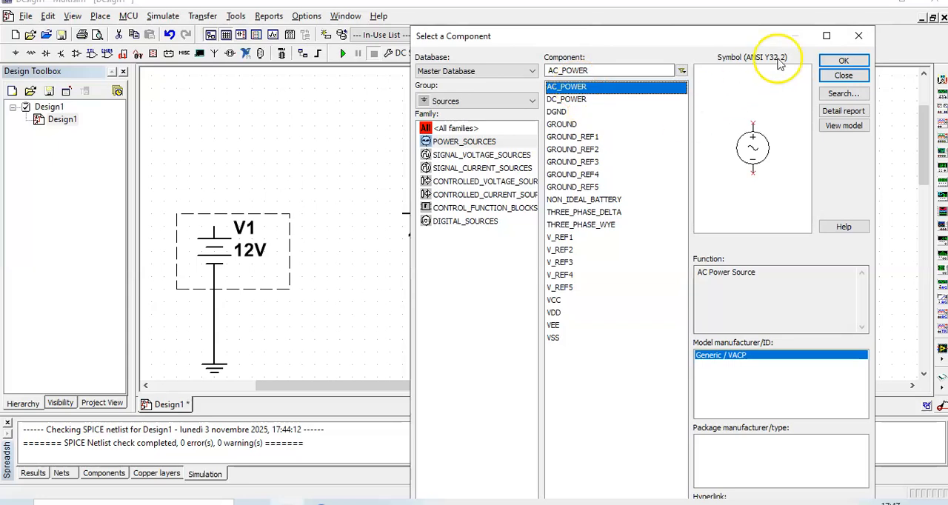
{"action": "left_click", "coordinate": [830, 56]}
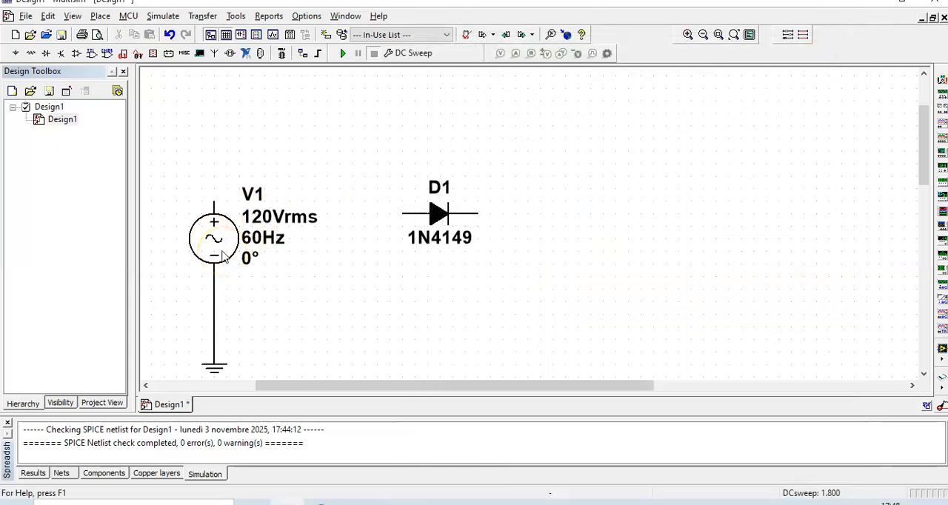
Set the AC source V1 to 220 V RMS and its frequency to 50 Hz
{"action": "left_click", "coordinate": [221, 252]}
{"action": "double_click", "coordinate": [221, 252]}
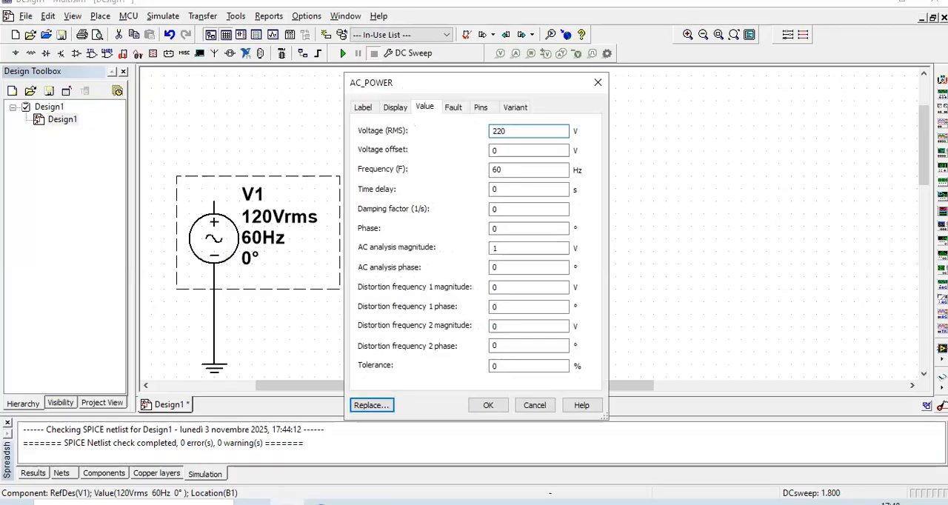
{"action": "left_click", "coordinate": [493, 405]}
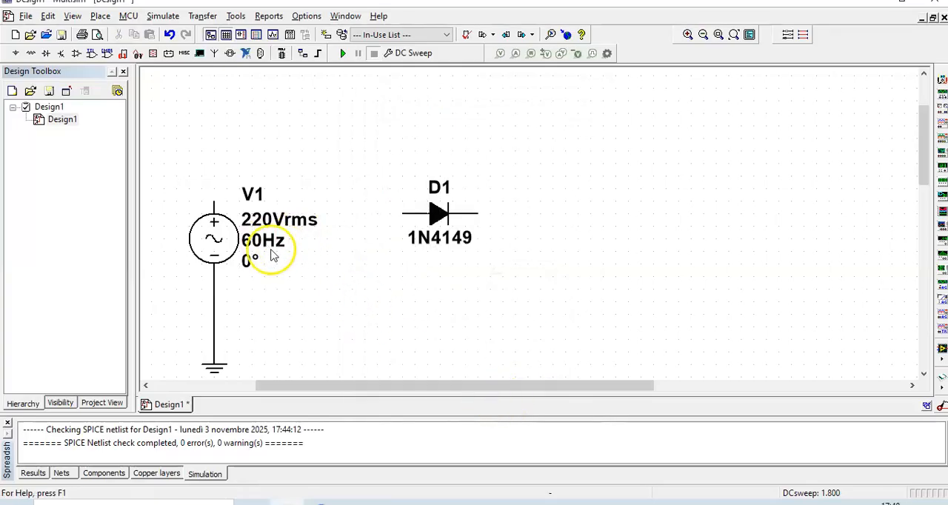
{"action": "left_click", "coordinate": [217, 254]}
{"action": "double_click", "coordinate": [215, 248]}
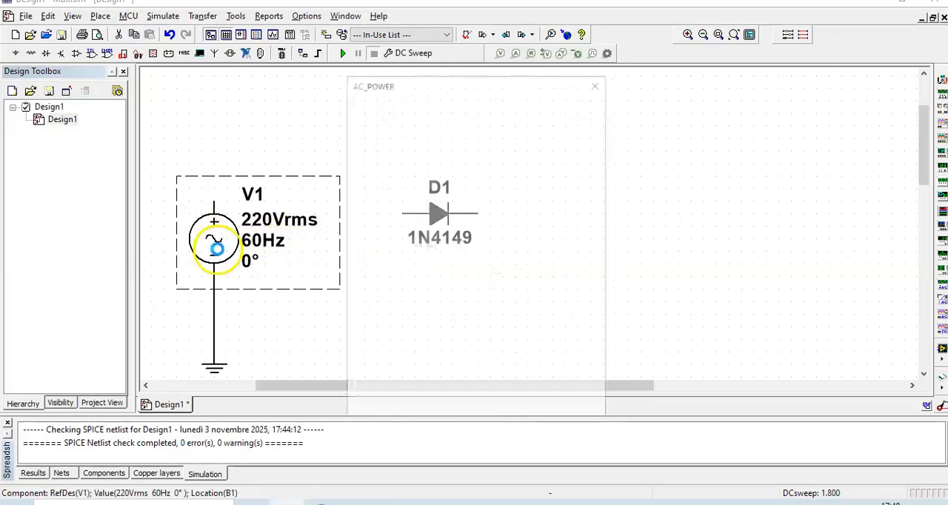
{"action": "left_click_drag", "start_coordinate": [506, 174], "coordinate": [383, 180]}
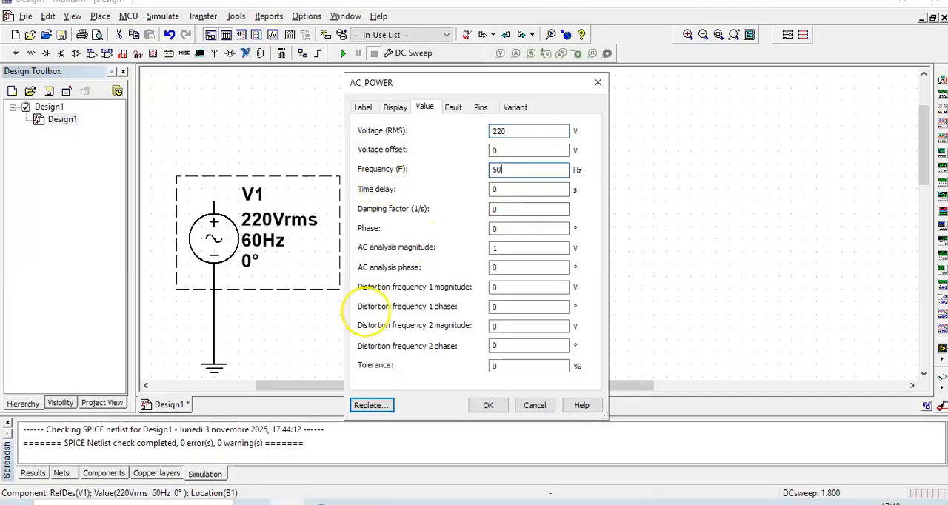
{"action": "key", "text": "Return"}
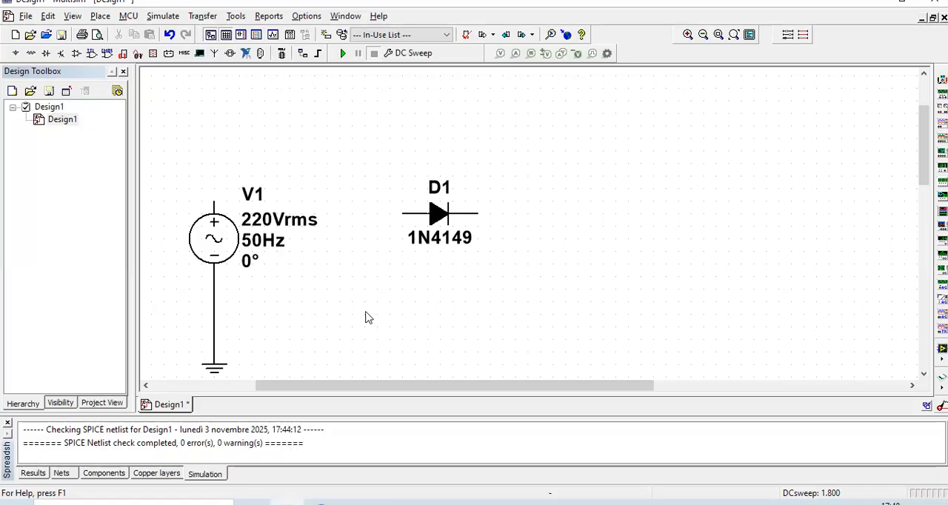
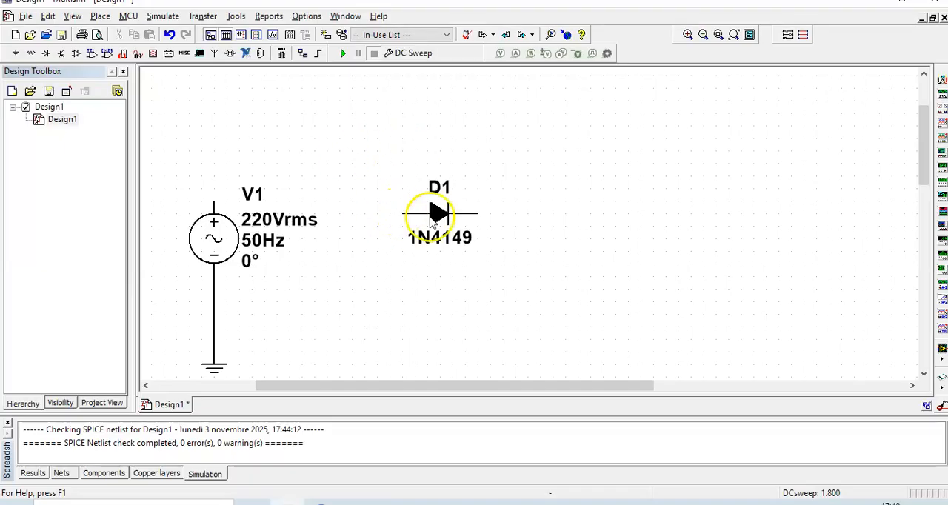
Move diode D1 up beside V1, then wire it in a loop from V1's positive terminal back to the ground wire
{"action": "left_click_drag", "start_coordinate": [432, 215], "coordinate": [357, 164]}
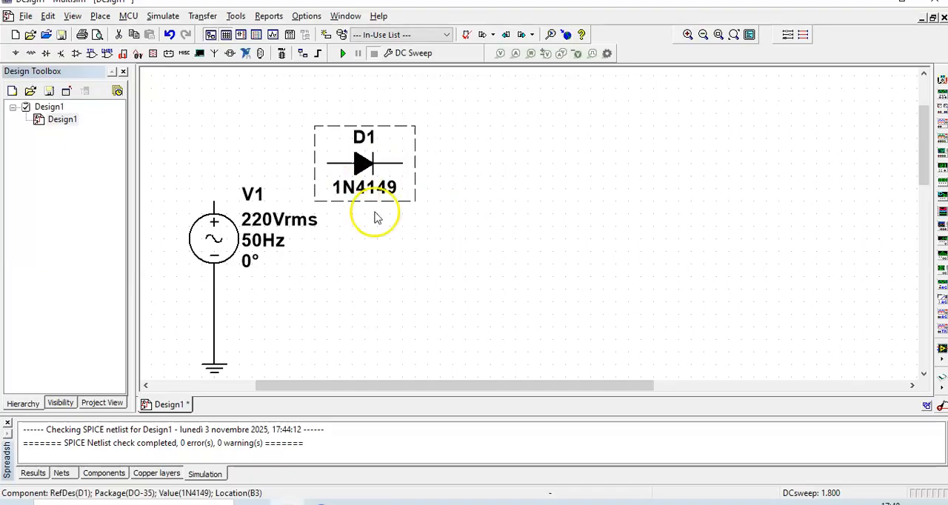
{"action": "left_click", "coordinate": [405, 304]}
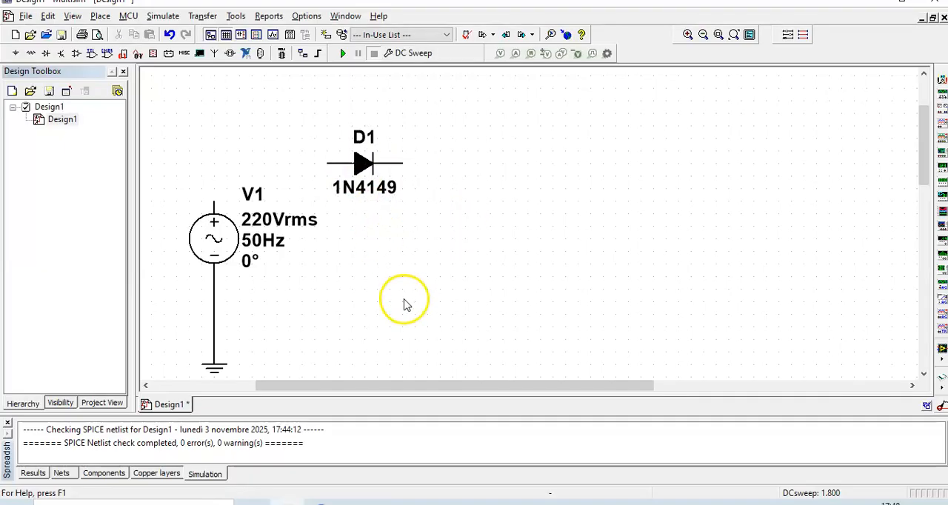
{"action": "left_click", "coordinate": [213, 201]}
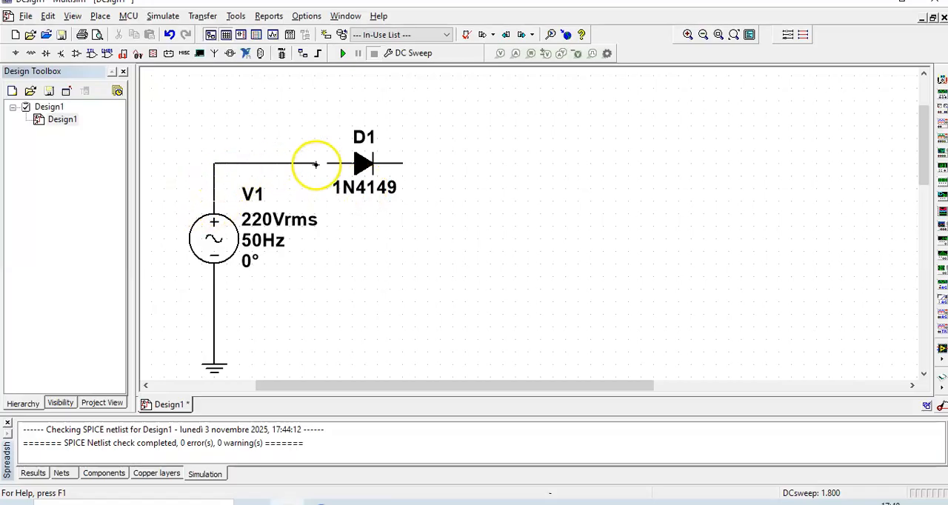
{"action": "left_click", "coordinate": [325, 163]}
{"action": "left_click", "coordinate": [405, 161]}
{"action": "left_click", "coordinate": [489, 242]}
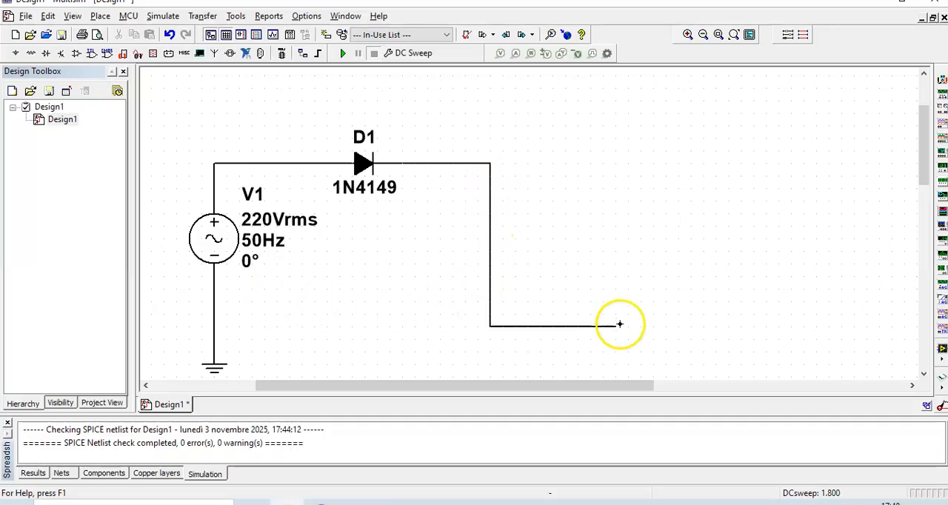
{"action": "left_click", "coordinate": [213, 317]}
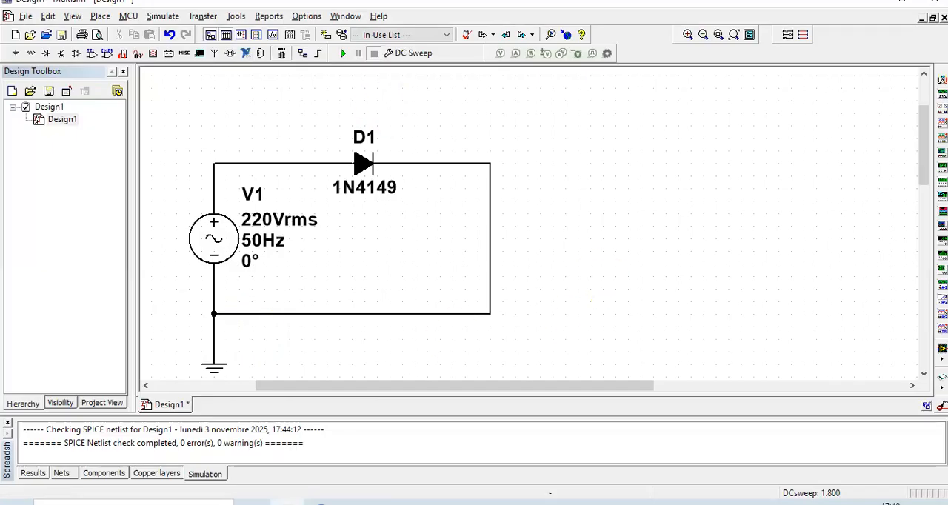
Place a 1 kΩ resistor from the RESISTOR family of the Basic group beside the circuit
{"action": "left_click", "coordinate": [32, 53]}
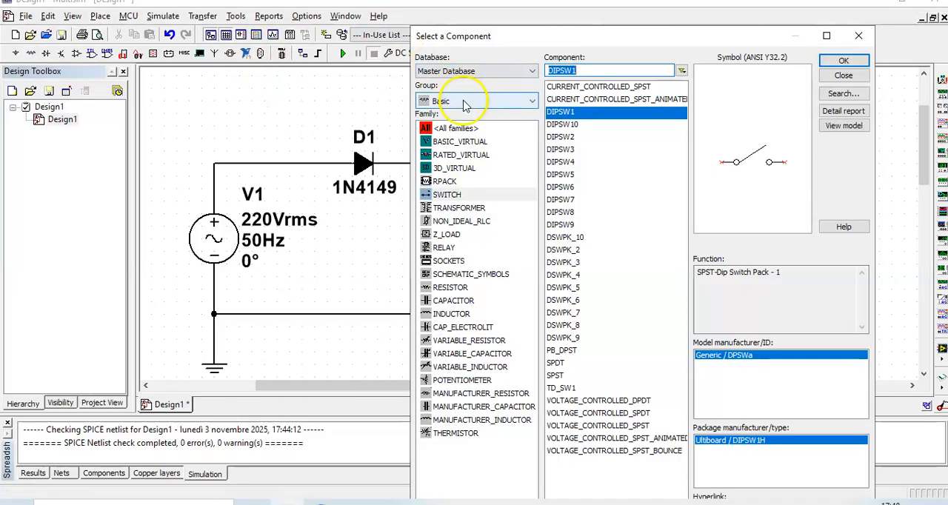
{"action": "left_click", "coordinate": [446, 289]}
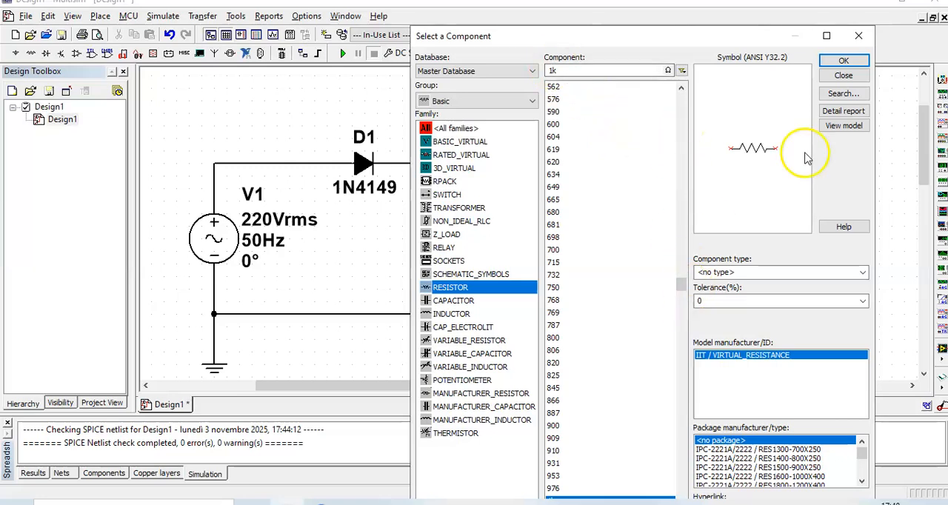
{"action": "left_click", "coordinate": [844, 61]}
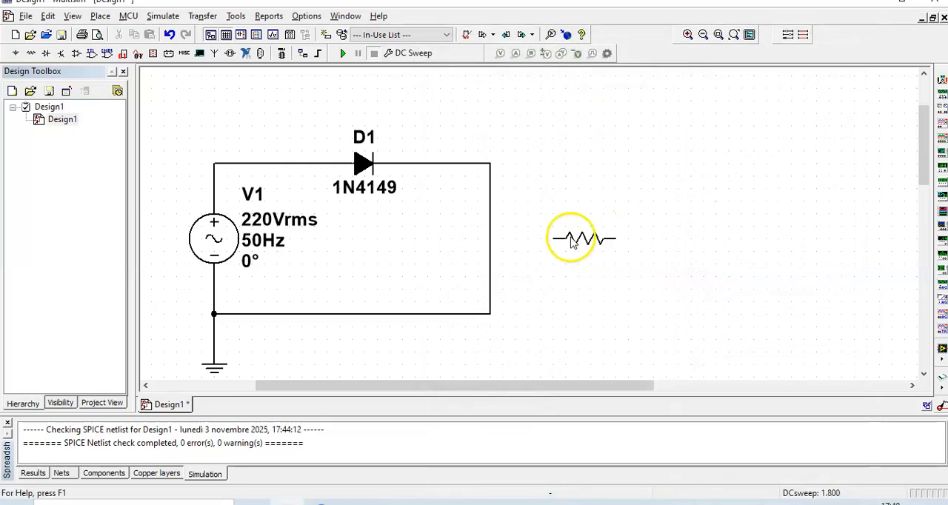
{"action": "left_click", "coordinate": [569, 238]}
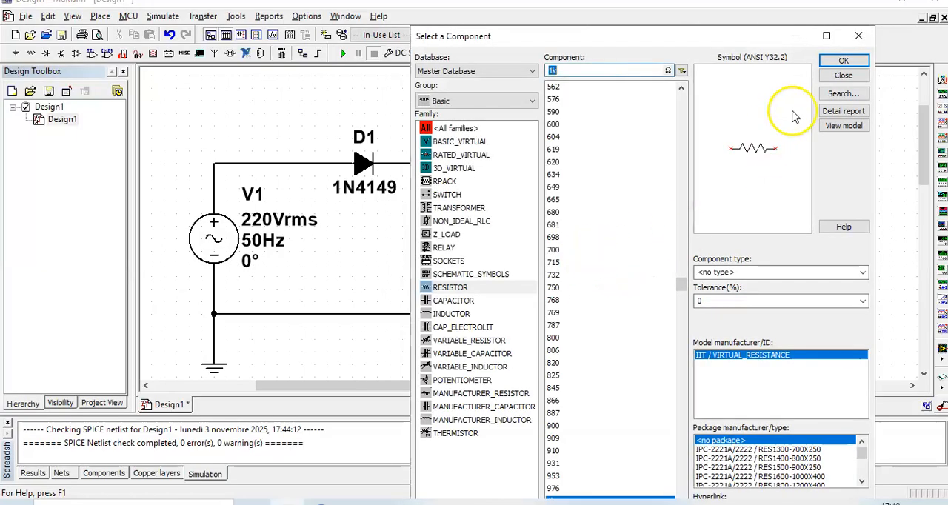
{"action": "left_click", "coordinate": [843, 76]}
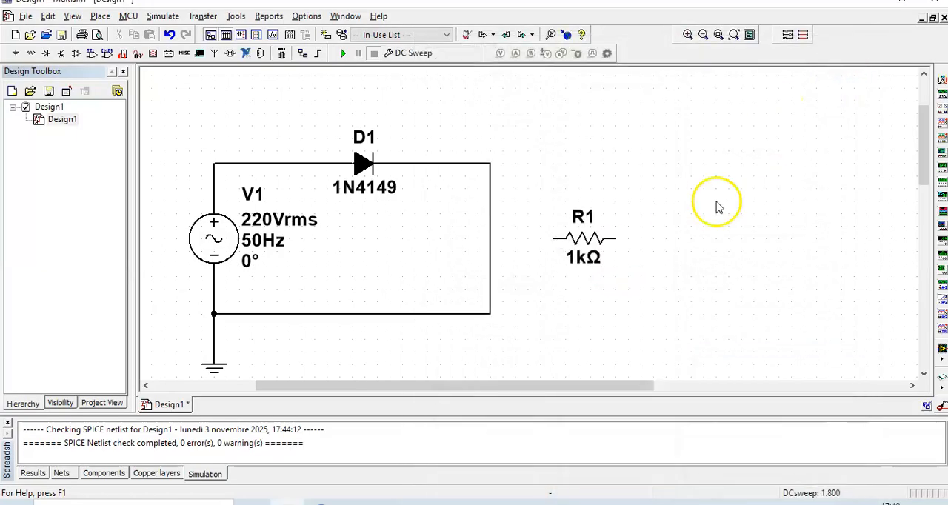
Rotate R1 90° clockwise and insert it into the vertical wire after D1, in series with the diode
{"action": "right_click", "coordinate": [586, 239]}
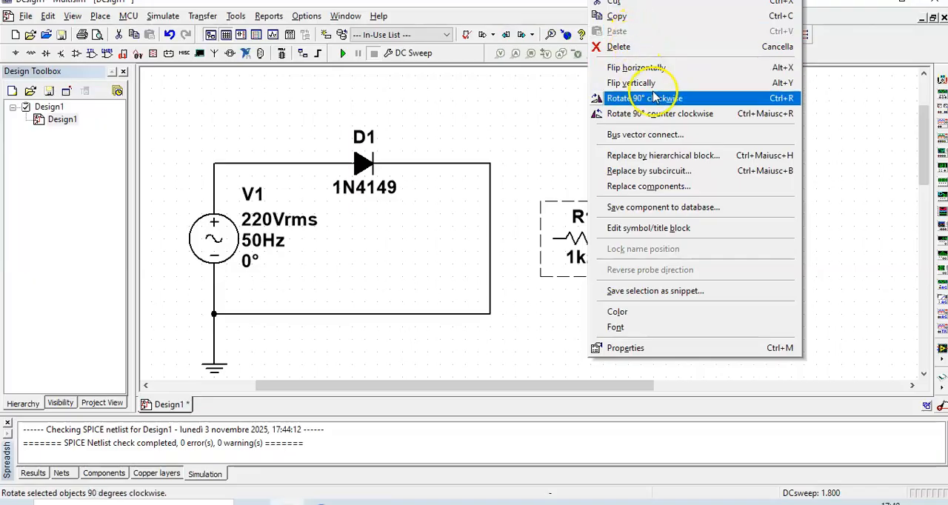
{"action": "left_click", "coordinate": [666, 99]}
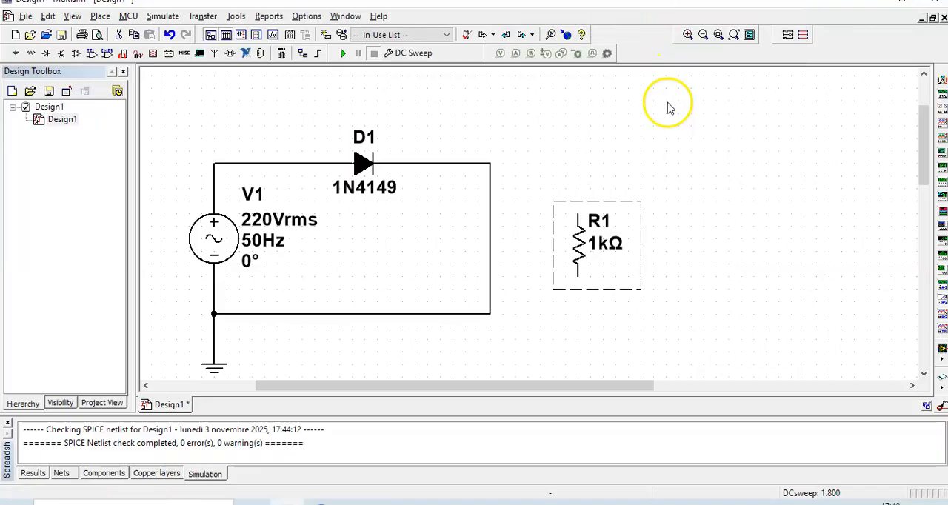
{"action": "left_click_drag", "start_coordinate": [582, 246], "coordinate": [494, 234]}
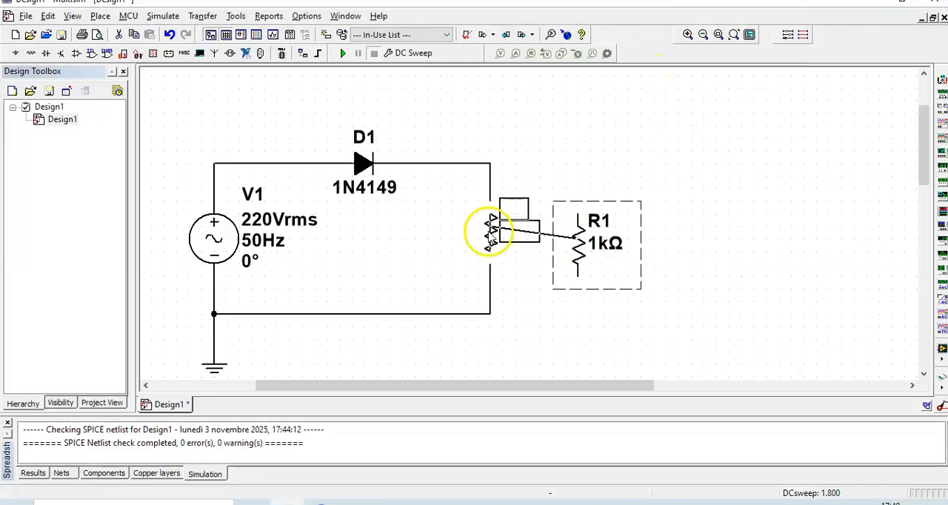
{"action": "left_click", "coordinate": [698, 372]}
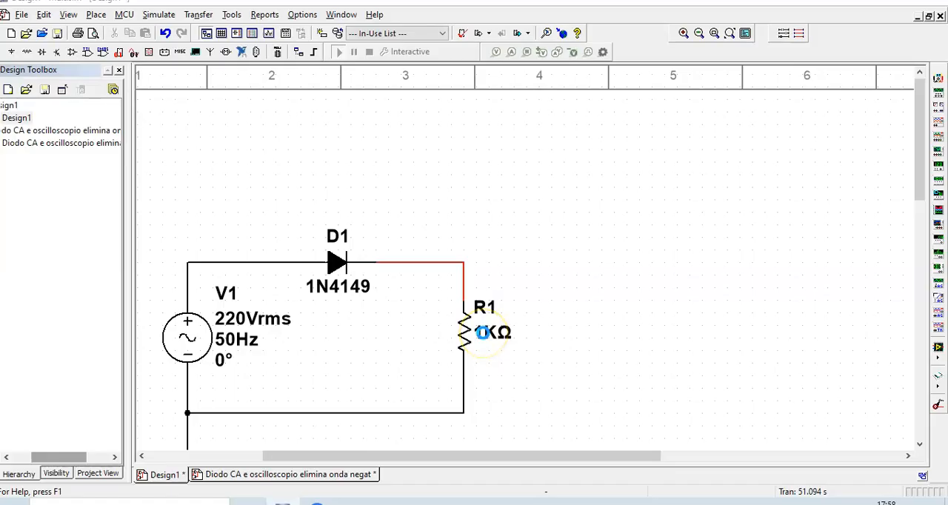
Set R1's resistance to 1 Ω and move the whole circuit lower on the sheet
{"action": "double_click", "coordinate": [482, 333]}
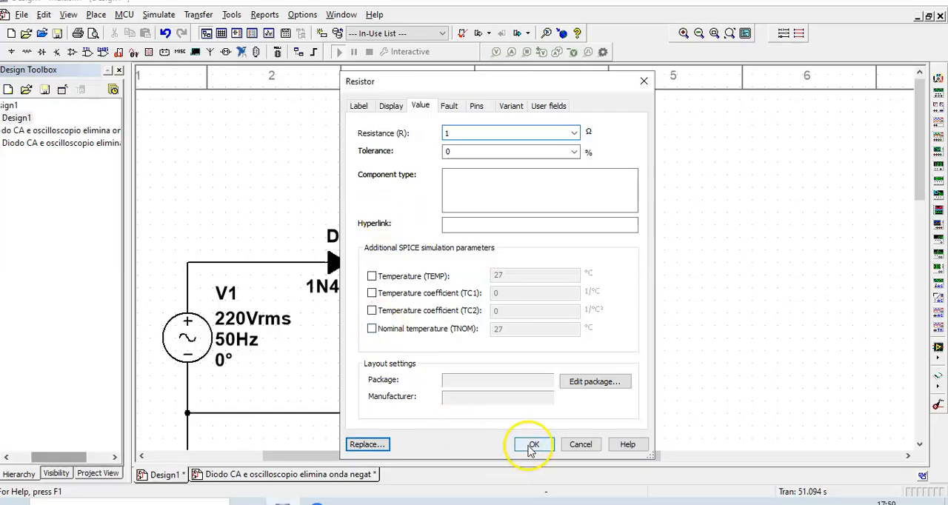
{"action": "left_click", "coordinate": [536, 444]}
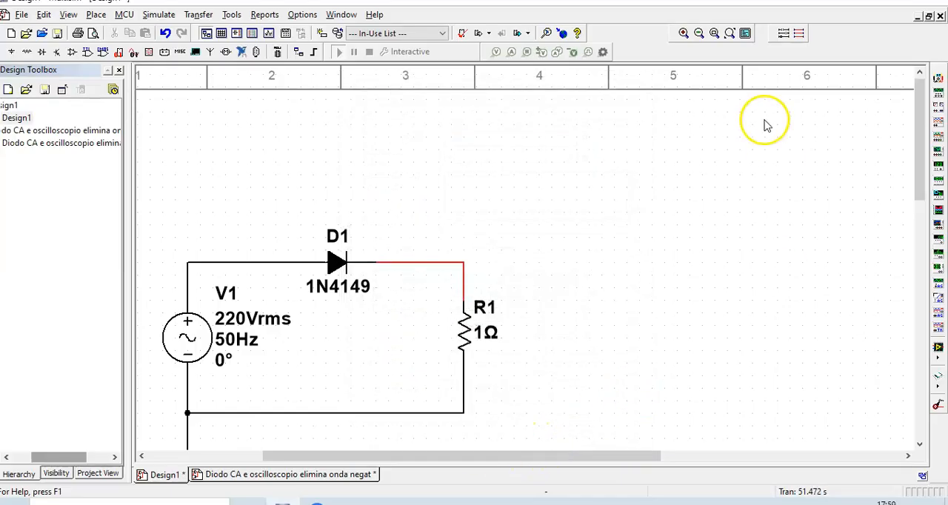
{"action": "left_click", "coordinate": [699, 34]}
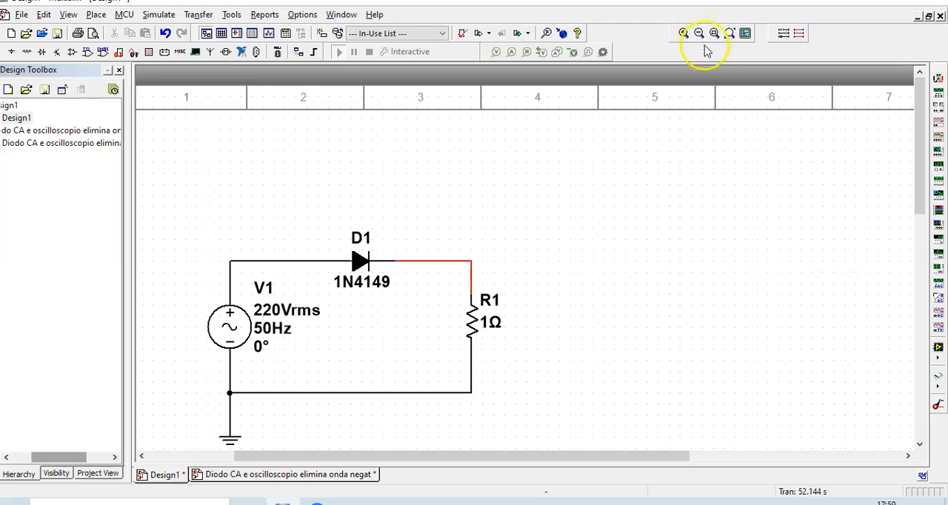
{"action": "left_click", "coordinate": [701, 36]}
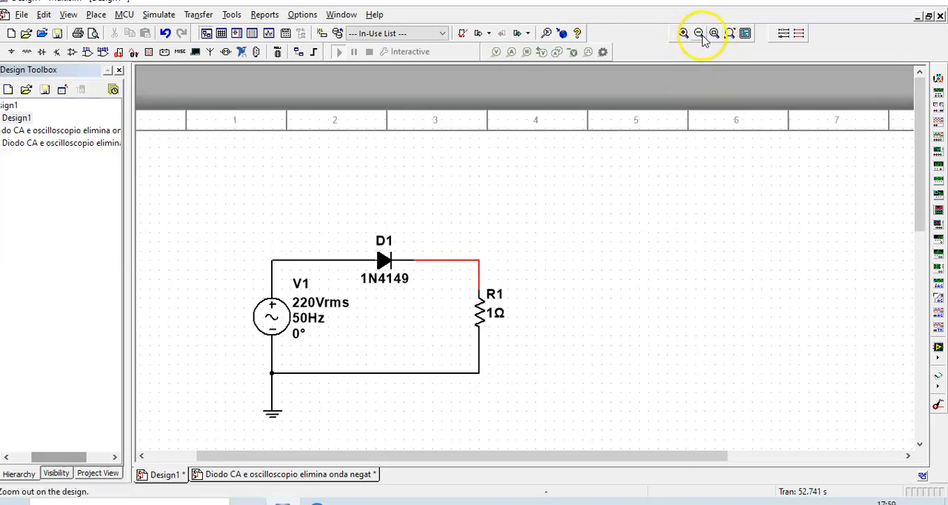
{"action": "left_click_drag", "start_coordinate": [922, 205], "coordinate": [921, 250]}
{"action": "left_click_drag", "start_coordinate": [227, 113], "coordinate": [578, 382]}
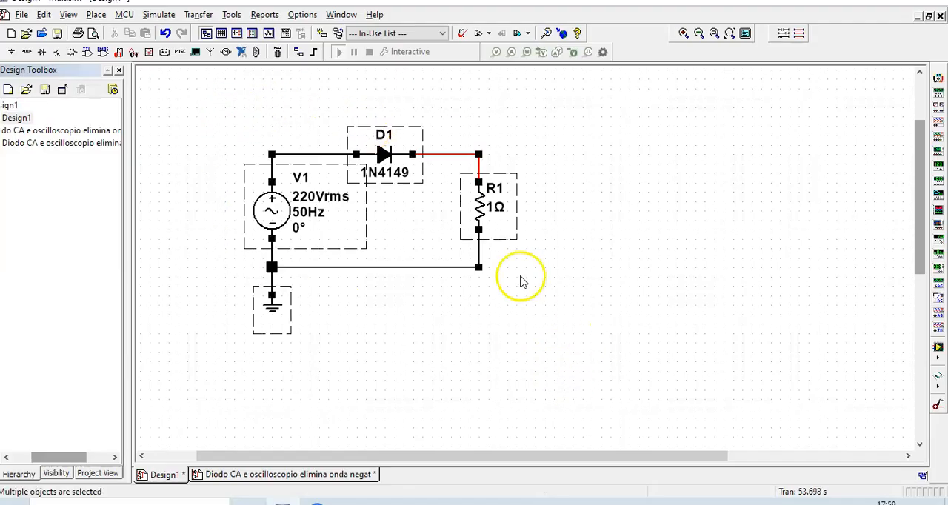
{"action": "left_click_drag", "start_coordinate": [373, 181], "coordinate": [345, 275]}
{"action": "left_click", "coordinate": [766, 303]}
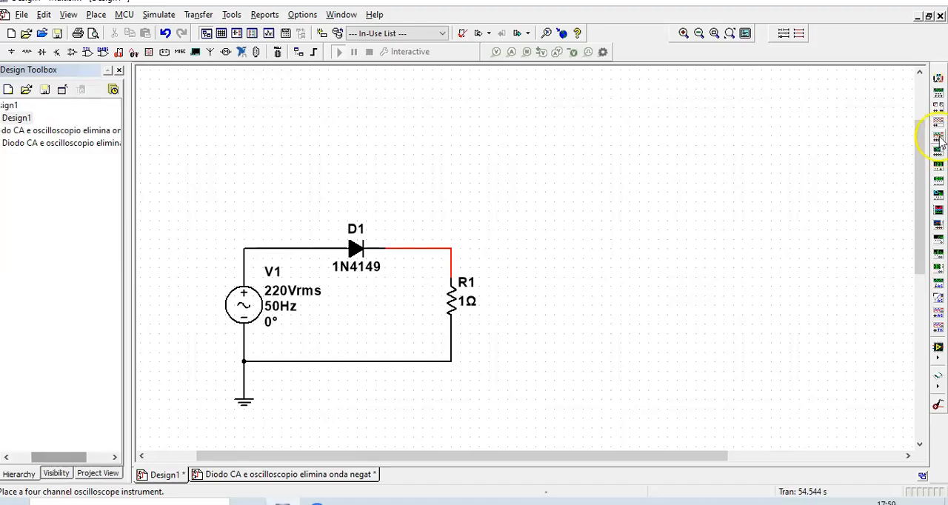
Place a two-channel oscilloscope above the circuit and reposition it just above diode D1
{"action": "left_click", "coordinate": [939, 130]}
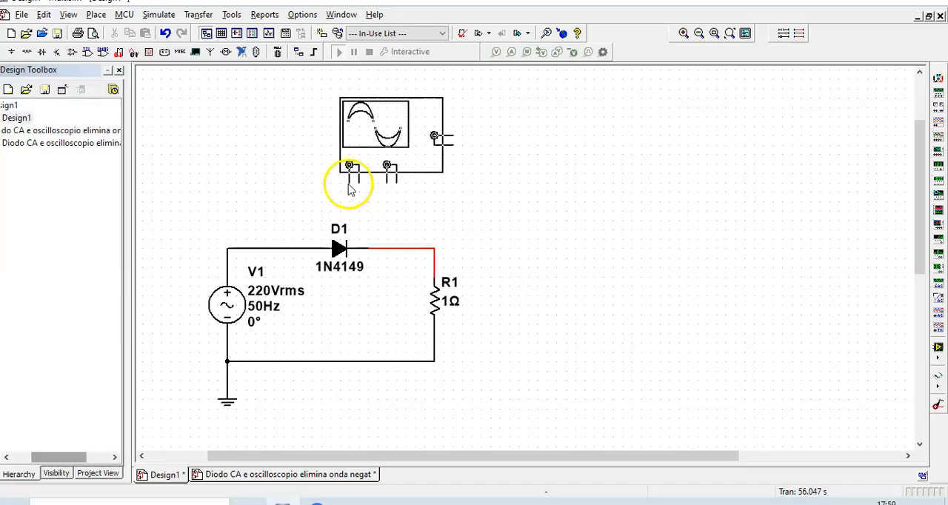
{"action": "left_click", "coordinate": [350, 179]}
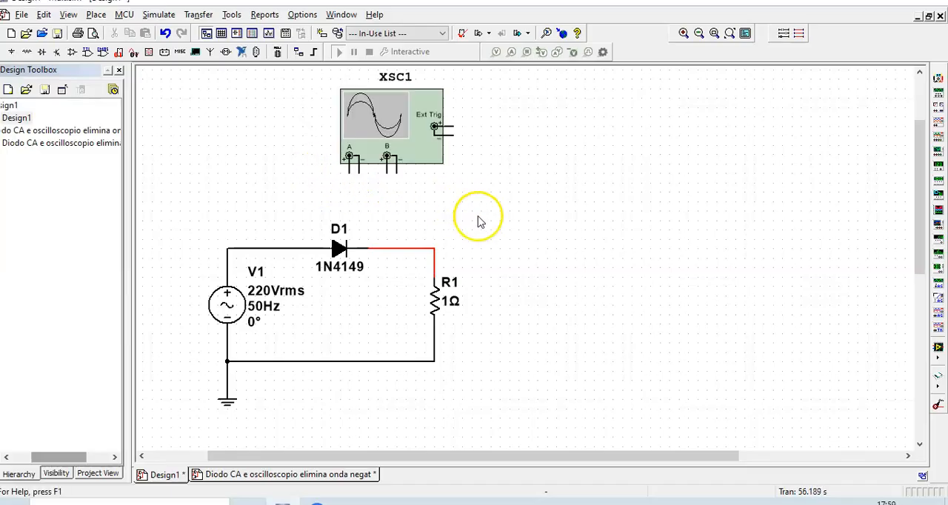
{"action": "left_click", "coordinate": [681, 33]}
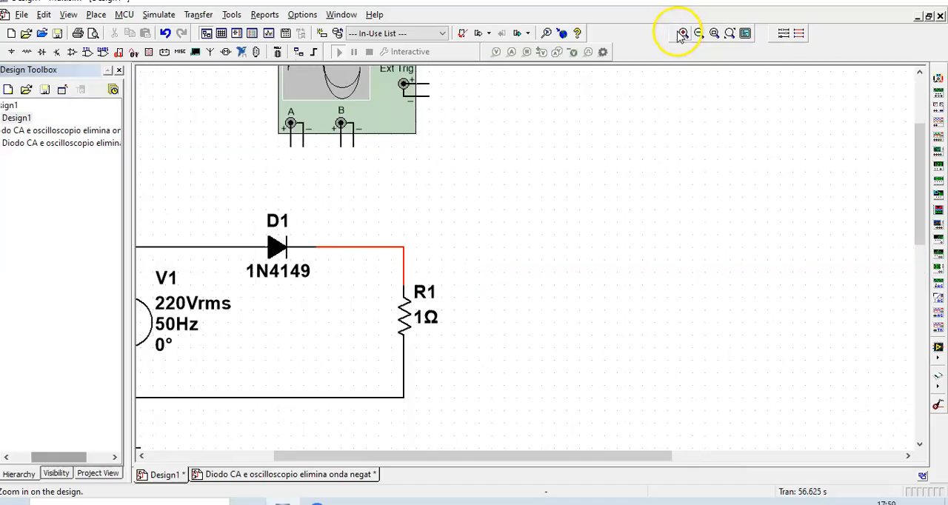
{"action": "left_click_drag", "start_coordinate": [349, 454], "coordinate": [308, 453]}
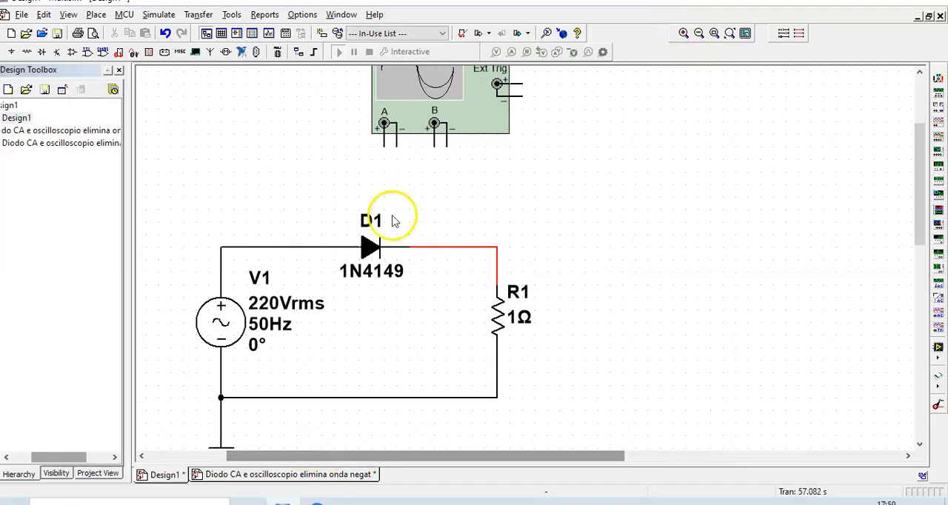
{"action": "left_click_drag", "start_coordinate": [482, 102], "coordinate": [444, 159]}
{"action": "scroll", "coordinate": [368, 233], "scroll_direction": "up", "scroll_amount": 1}
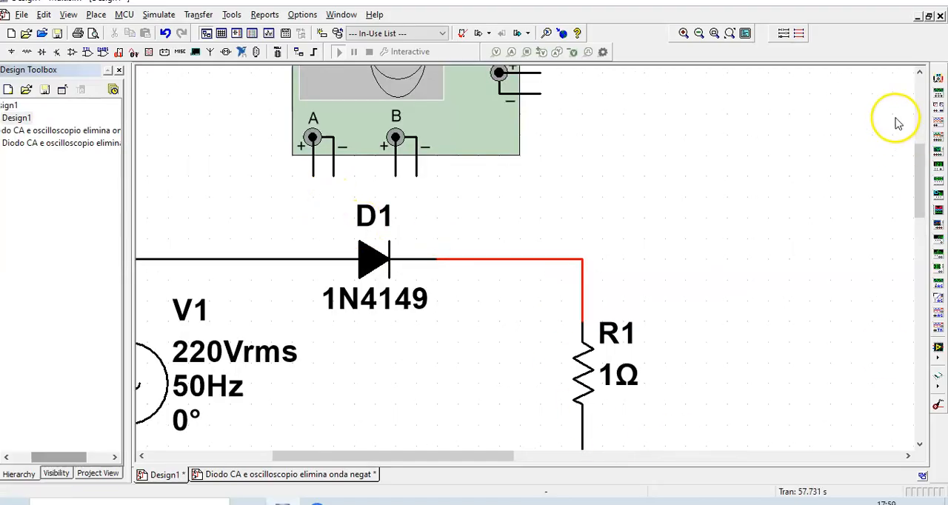
{"action": "left_click", "coordinate": [698, 33]}
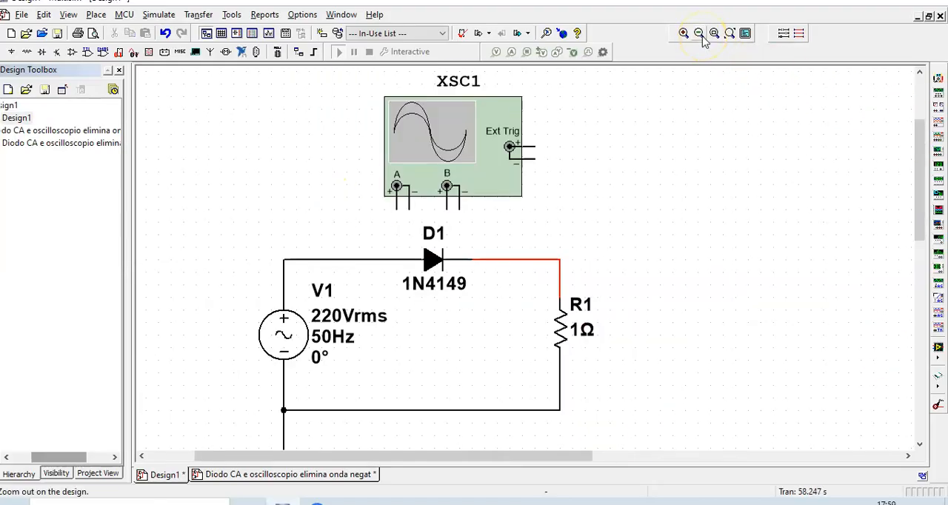
Wire oscilloscope channel A across source V1, and channel B from D1's cathode to channel A's negative lead
{"action": "left_click", "coordinate": [394, 210]}
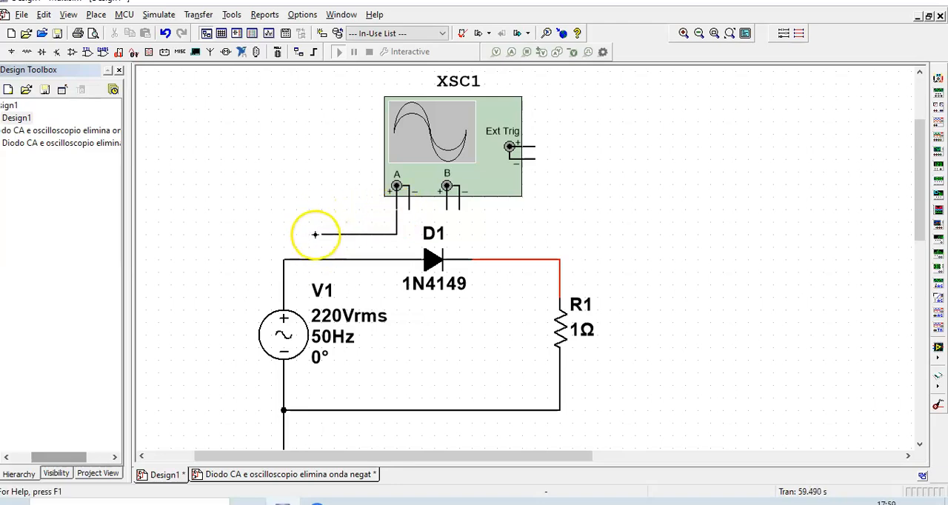
{"action": "left_click", "coordinate": [311, 258]}
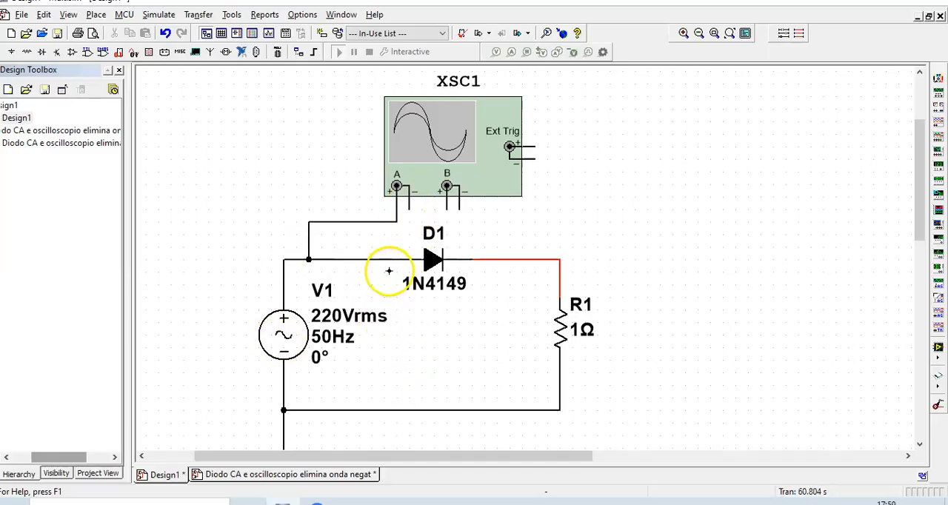
{"action": "left_click", "coordinate": [359, 409]}
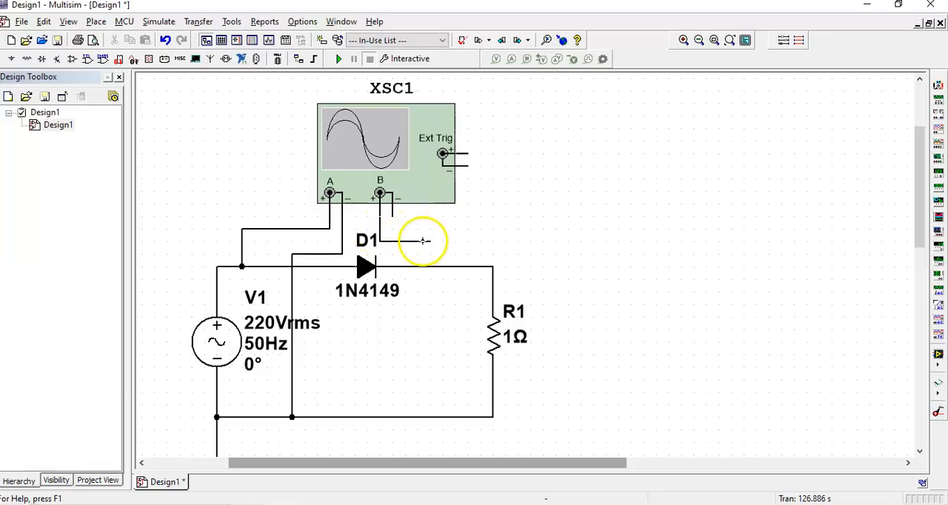
{"action": "left_click", "coordinate": [418, 265]}
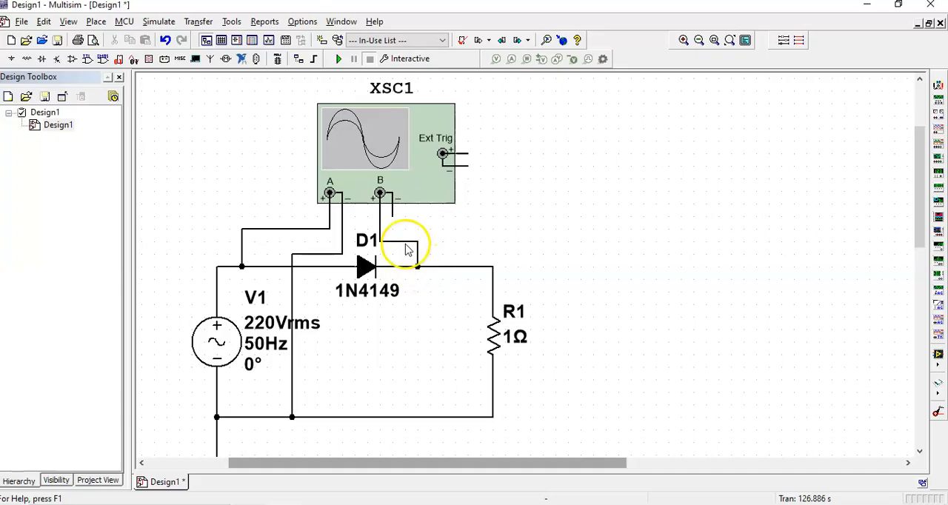
{"action": "left_click", "coordinate": [341, 228]}
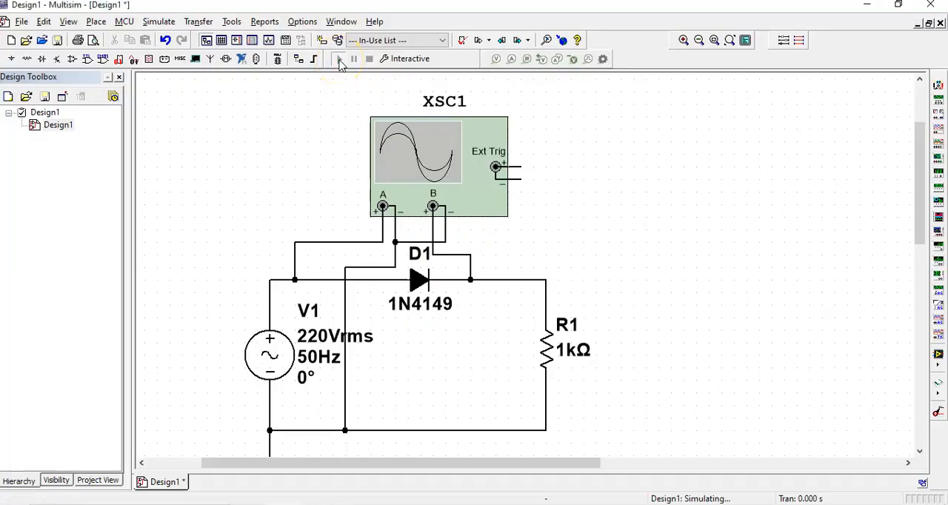
Open the display of oscilloscope XSC1, reverse its background to white, and place it beside the circuit
{"action": "double_click", "coordinate": [419, 154]}
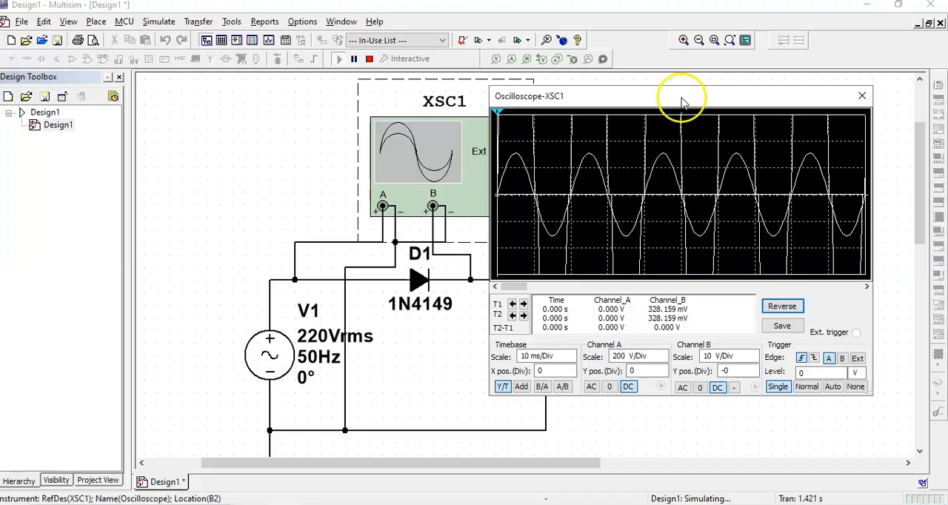
{"action": "left_click_drag", "start_coordinate": [681, 94], "coordinate": [615, 98]}
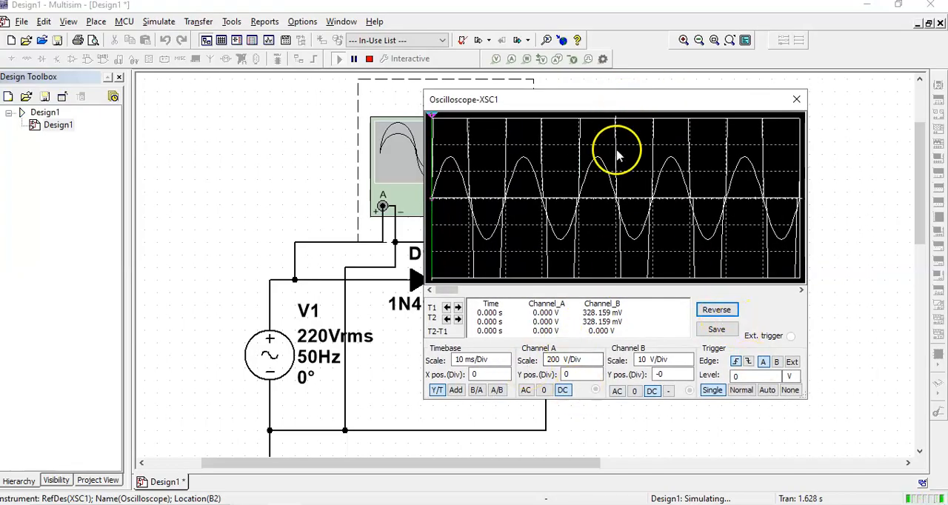
{"action": "left_click", "coordinate": [715, 310]}
{"action": "left_click_drag", "start_coordinate": [628, 104], "coordinate": [760, 133]}
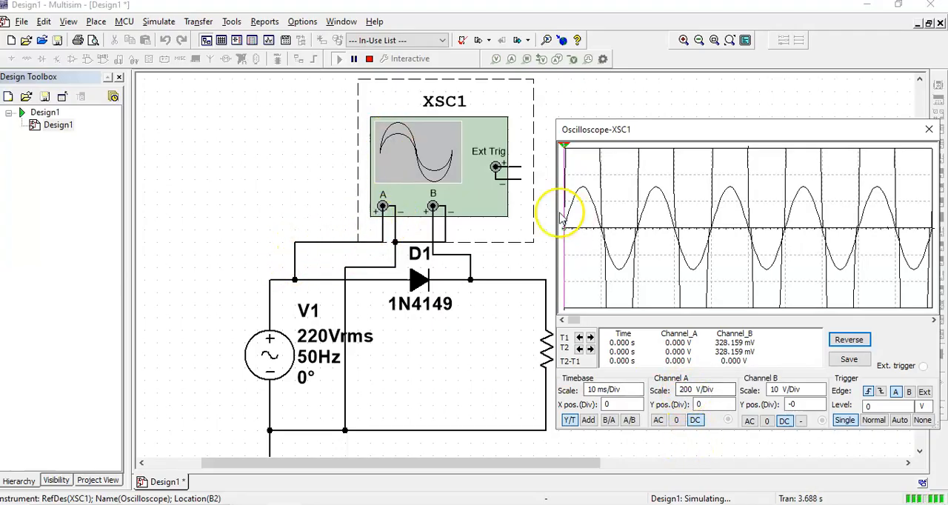
Set the oscilloscope's channel A scale to 100 V/Div
{"action": "left_click", "coordinate": [721, 393]}
{"action": "left_click", "coordinate": [730, 394]}
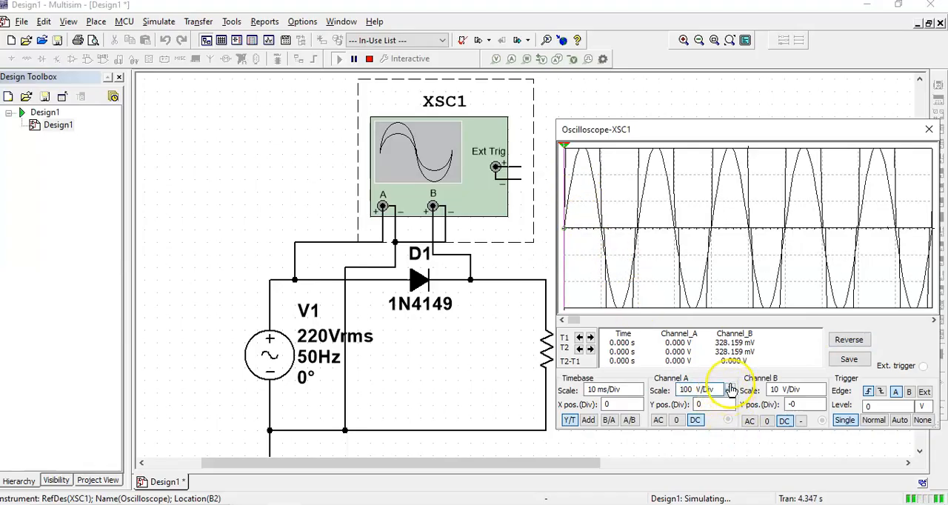
Set the oscilloscope's channel A scale to 200 V/Div and channel B scale to 100 V/Div
{"action": "left_click", "coordinate": [730, 386]}
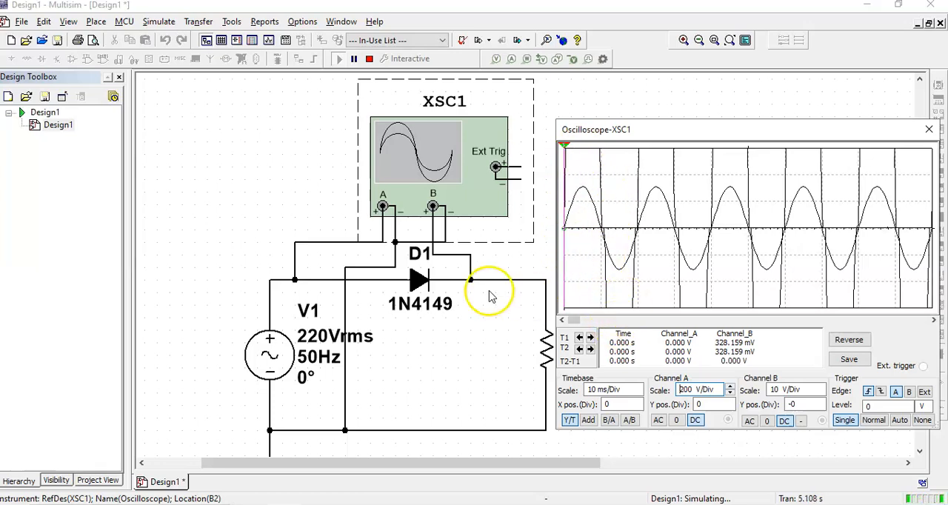
{"action": "left_click", "coordinate": [820, 394]}
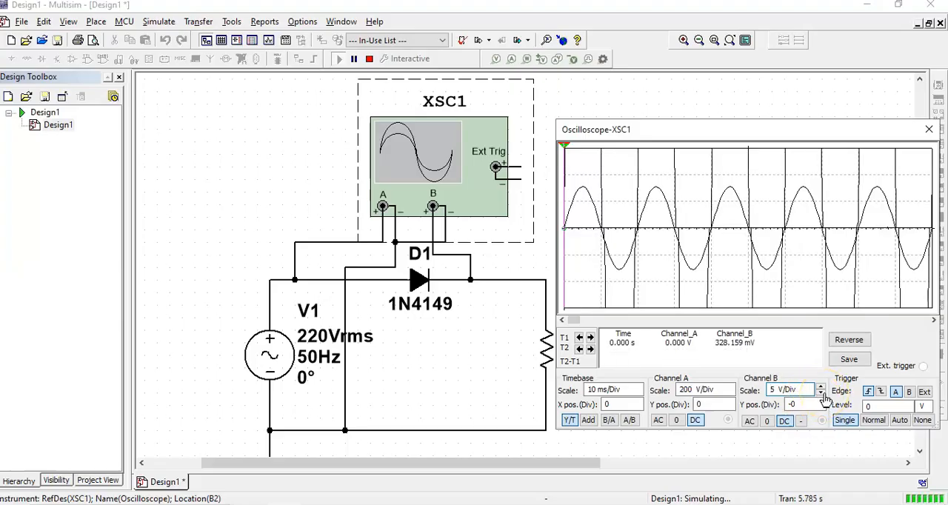
{"action": "left_click", "coordinate": [821, 387]}
{"action": "left_click", "coordinate": [821, 387]}
{"action": "left_click", "coordinate": [820, 387]}
{"action": "left_click", "coordinate": [820, 386]}
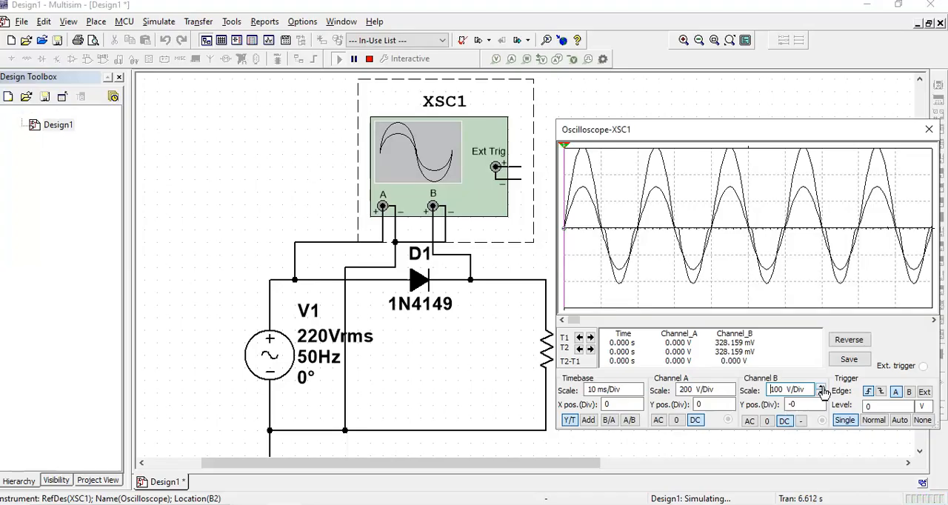
{"action": "left_click", "coordinate": [821, 394]}
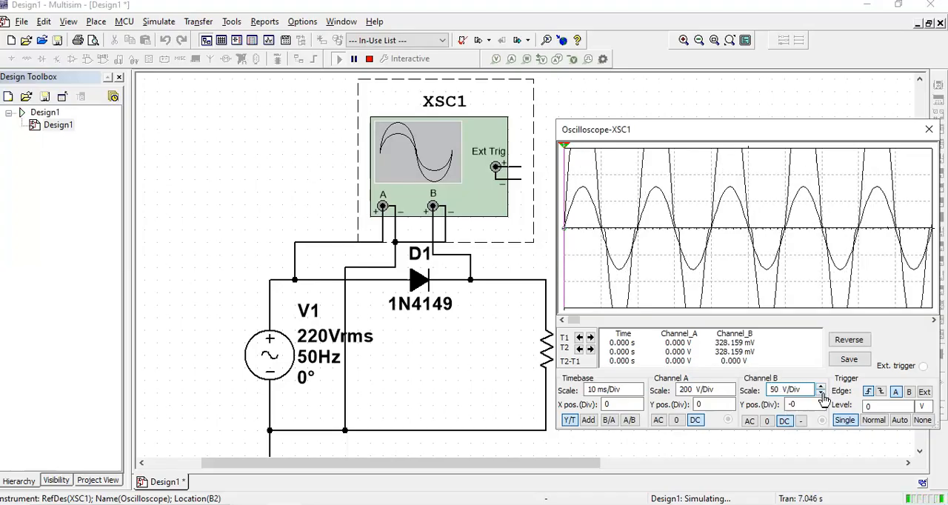
{"action": "left_click", "coordinate": [821, 387]}
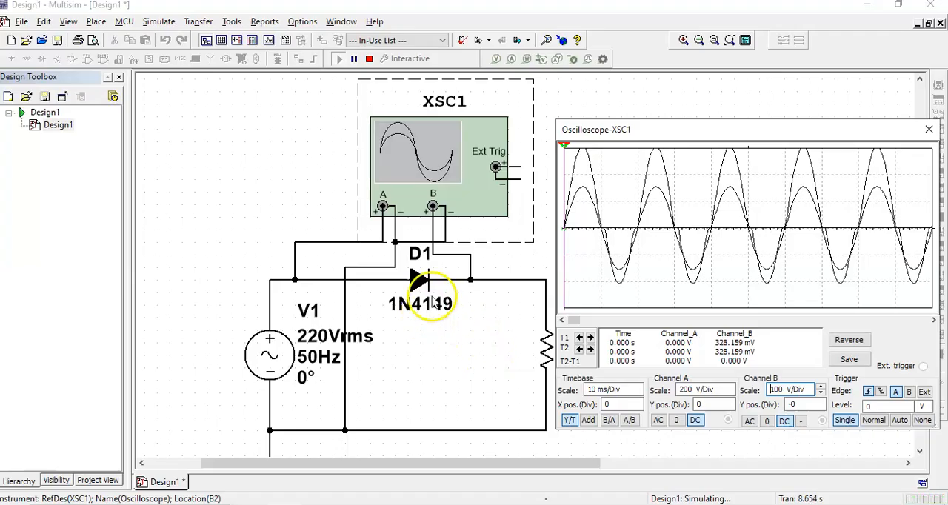
Close the oscilloscope display and stop the simulation
{"action": "left_click", "coordinate": [928, 130]}
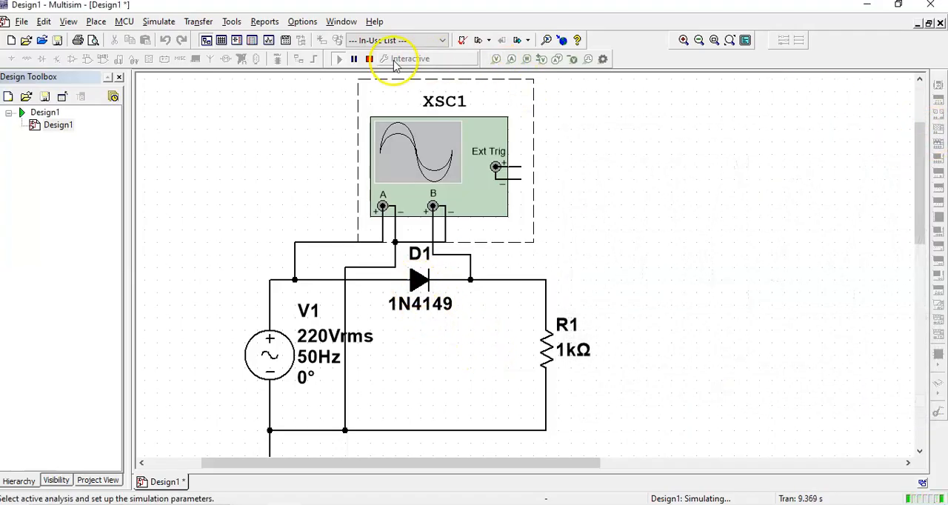
{"action": "left_click", "coordinate": [371, 62]}
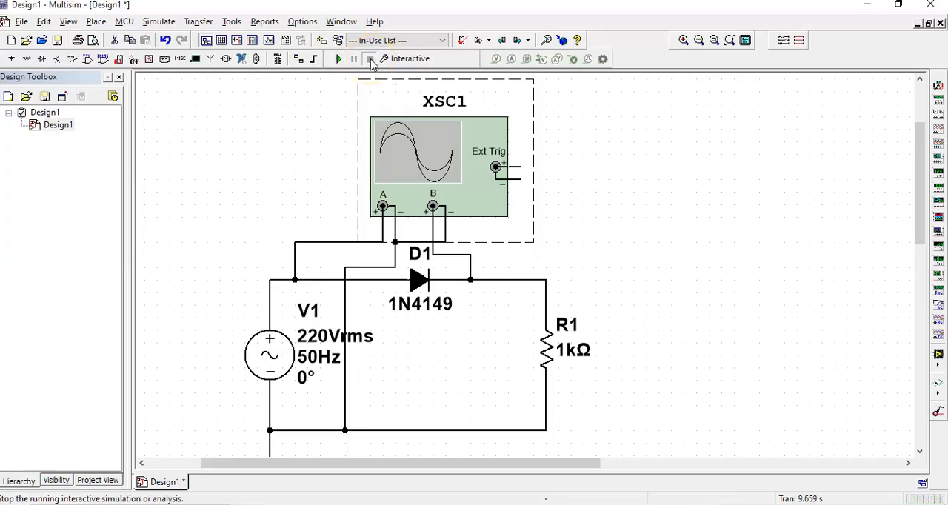
Examine the electronic parameters in the database entry of the 1N4149 diode D1, and close them without saving
{"action": "scroll", "coordinate": [402, 211], "scroll_direction": "up", "scroll_amount": 2}
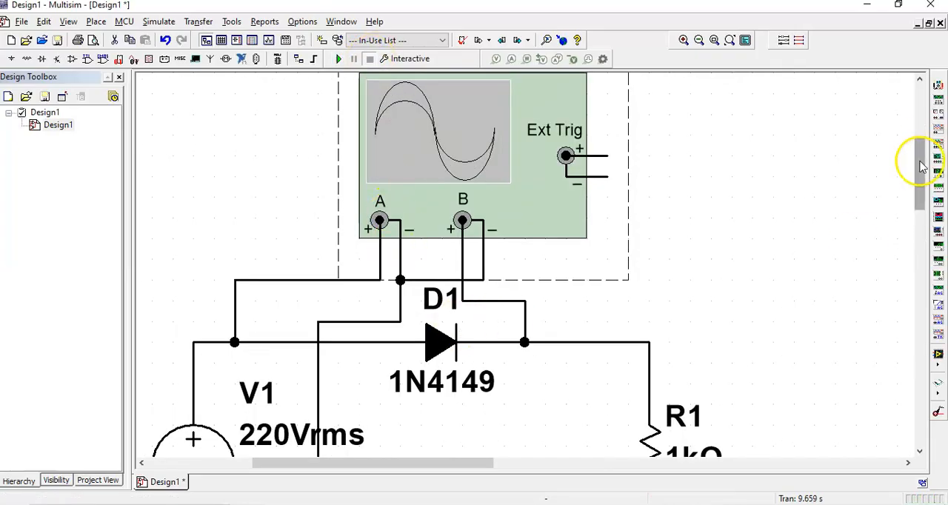
{"action": "left_click_drag", "start_coordinate": [924, 158], "coordinate": [925, 186]}
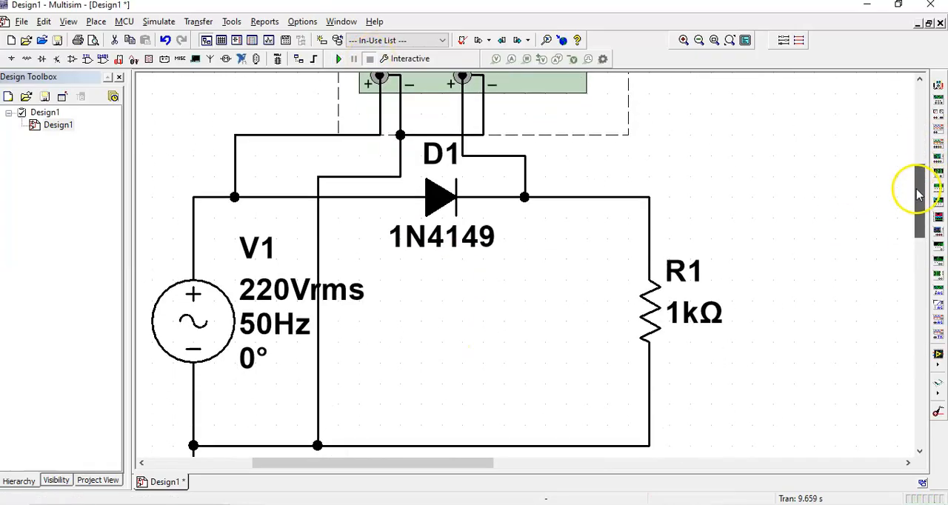
{"action": "left_click", "coordinate": [698, 40]}
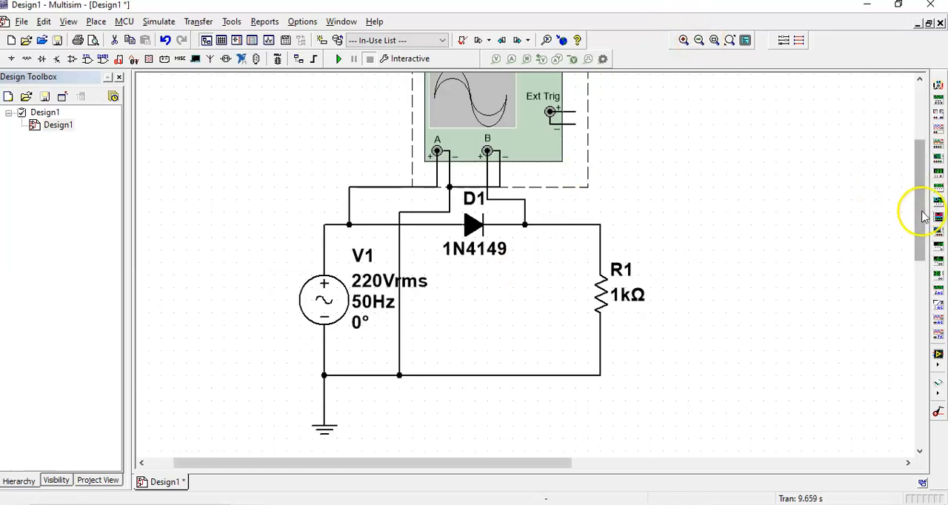
{"action": "left_click_drag", "start_coordinate": [916, 211], "coordinate": [916, 199]}
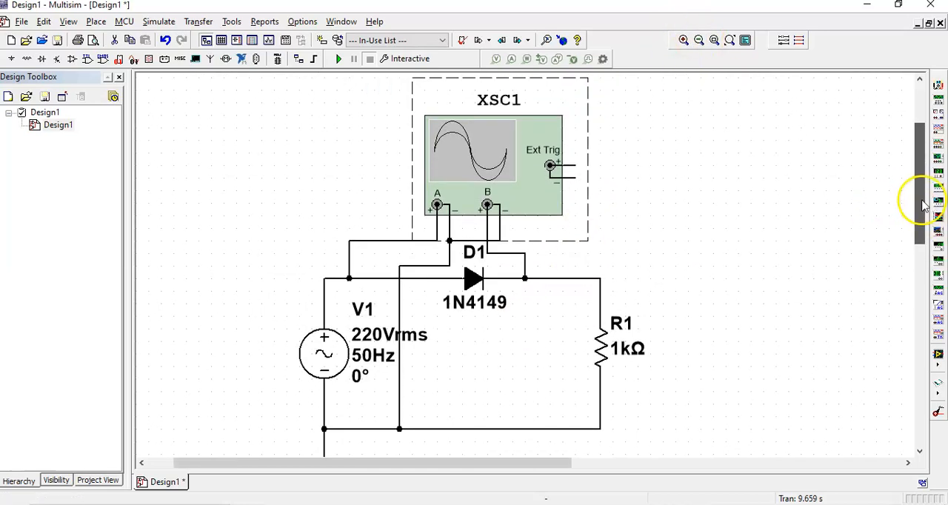
{"action": "right_click", "coordinate": [475, 278]}
{"action": "left_click", "coordinate": [525, 358]}
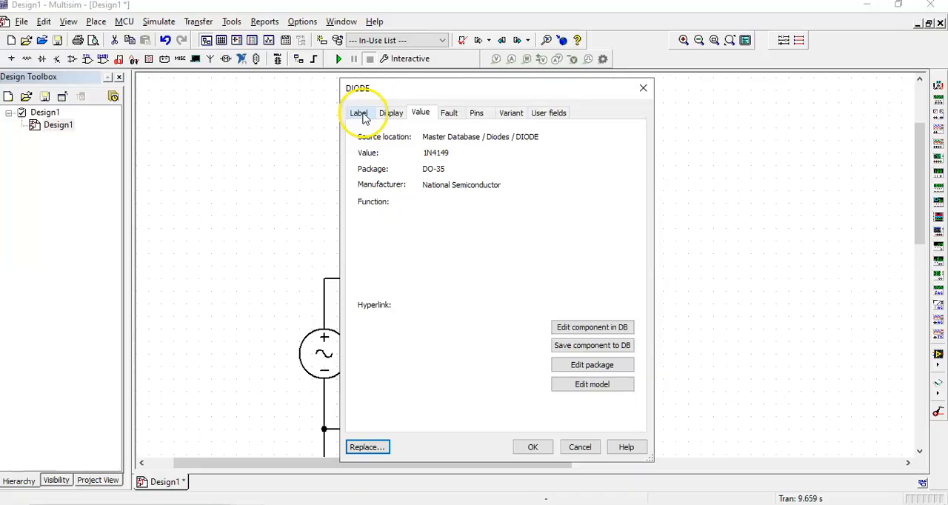
{"action": "left_click", "coordinate": [592, 328]}
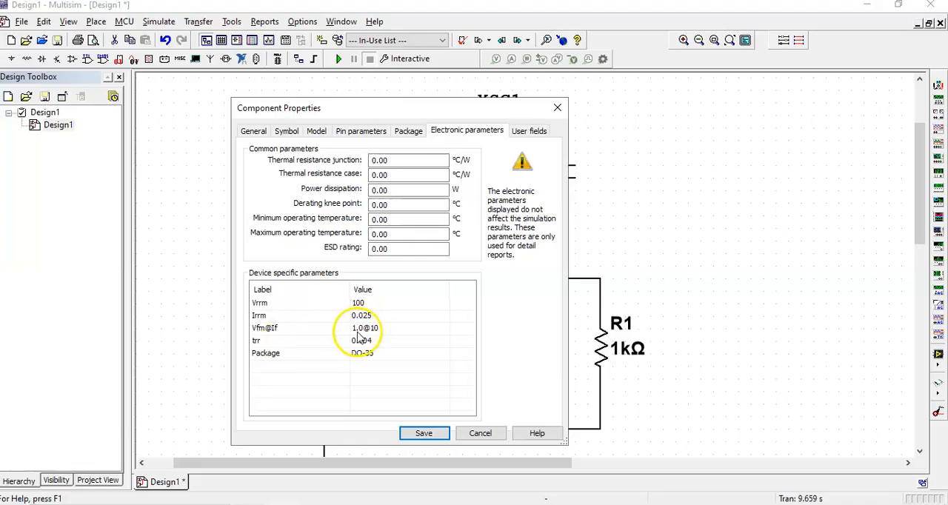
{"action": "left_click_drag", "start_coordinate": [423, 99], "coordinate": [730, 93]}
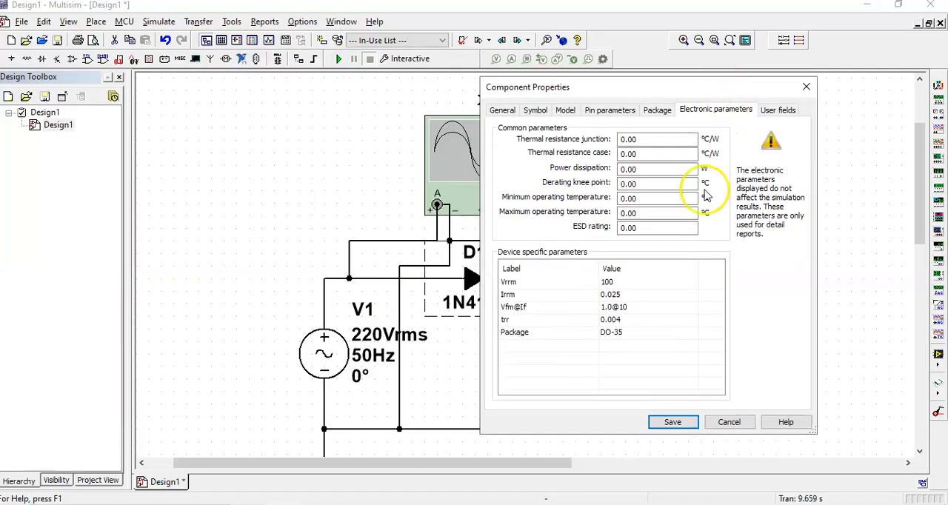
{"action": "left_click", "coordinate": [805, 88]}
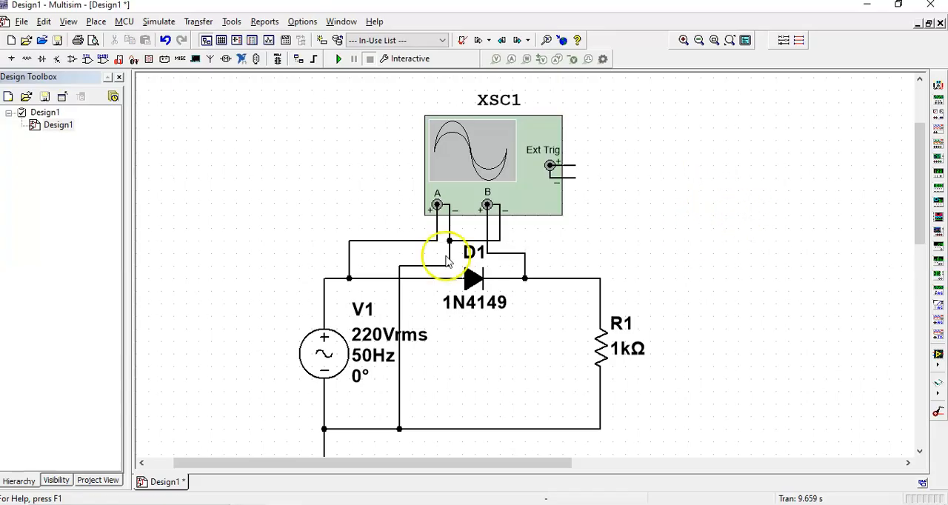
Replace diode D1 with a 1N4007G, found by filtering the DIODE family for 1n400
{"action": "right_click", "coordinate": [477, 289]}
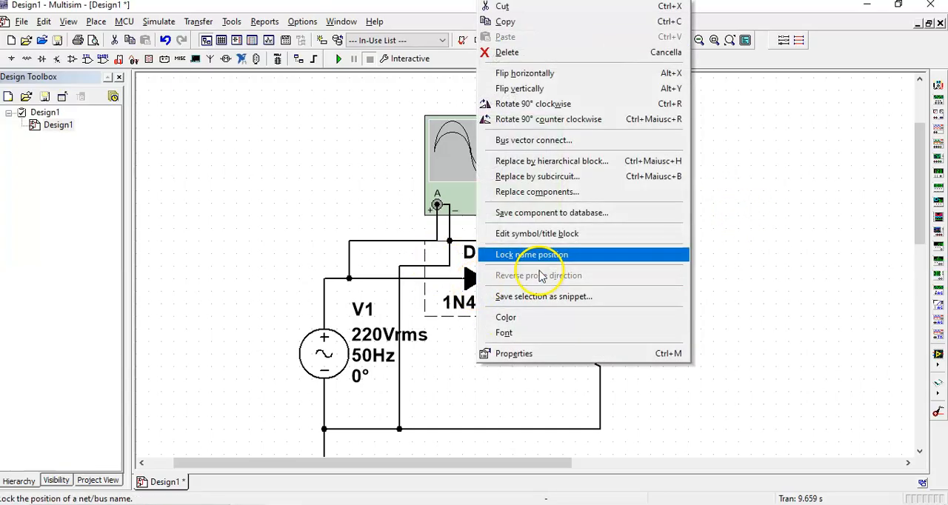
{"action": "left_click", "coordinate": [561, 191]}
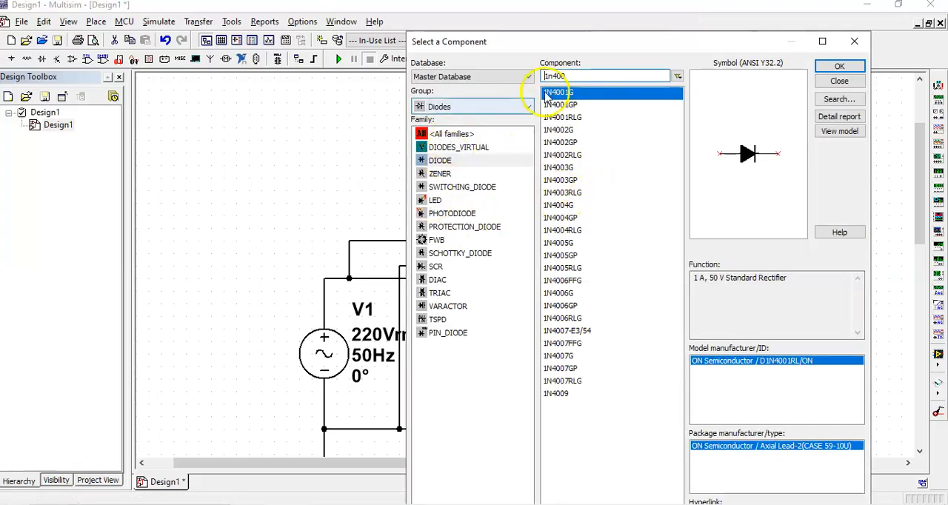
{"action": "double_click", "coordinate": [586, 77]}
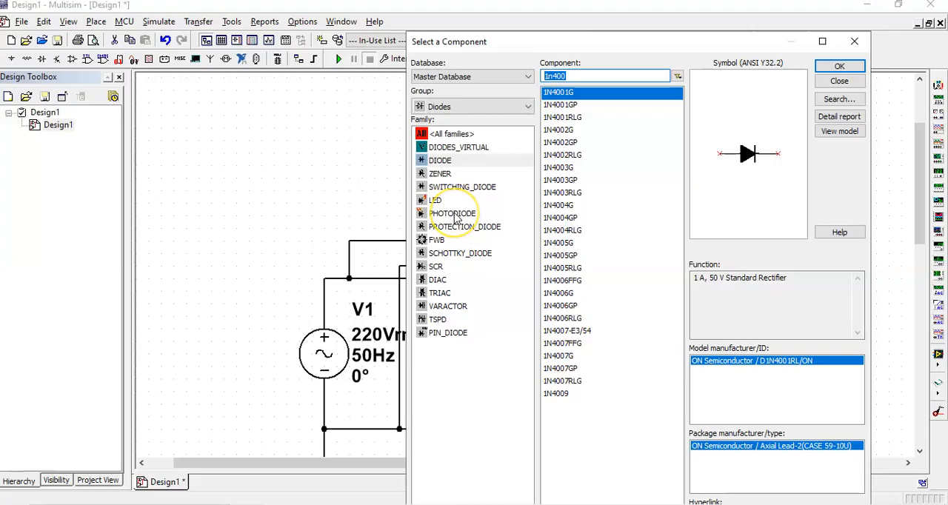
{"action": "key", "text": "BackSpace"}
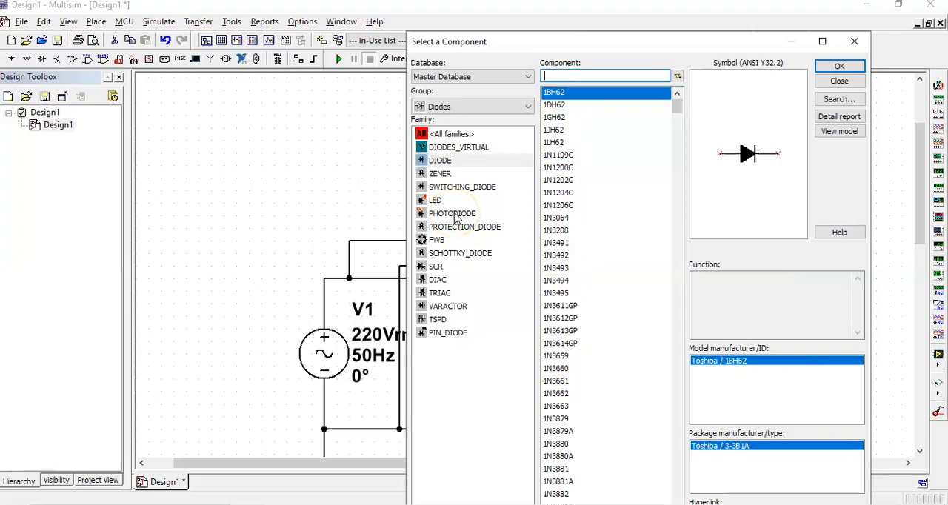
{"action": "type", "text": "1"}
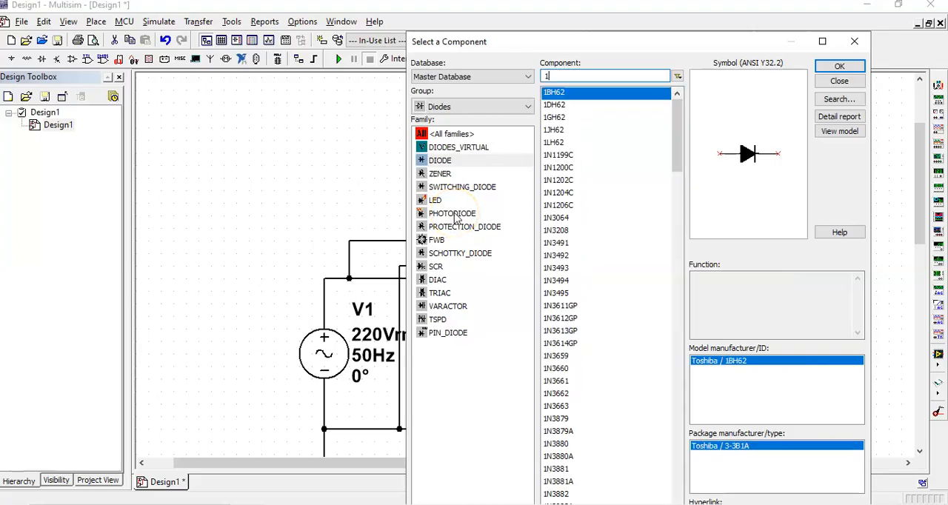
{"action": "type", "text": "n"}
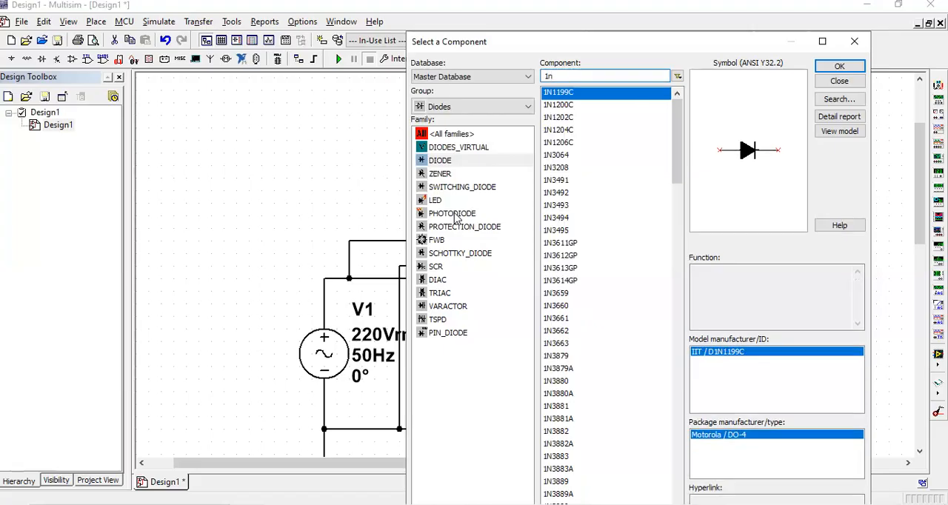
{"action": "type", "text": "400"}
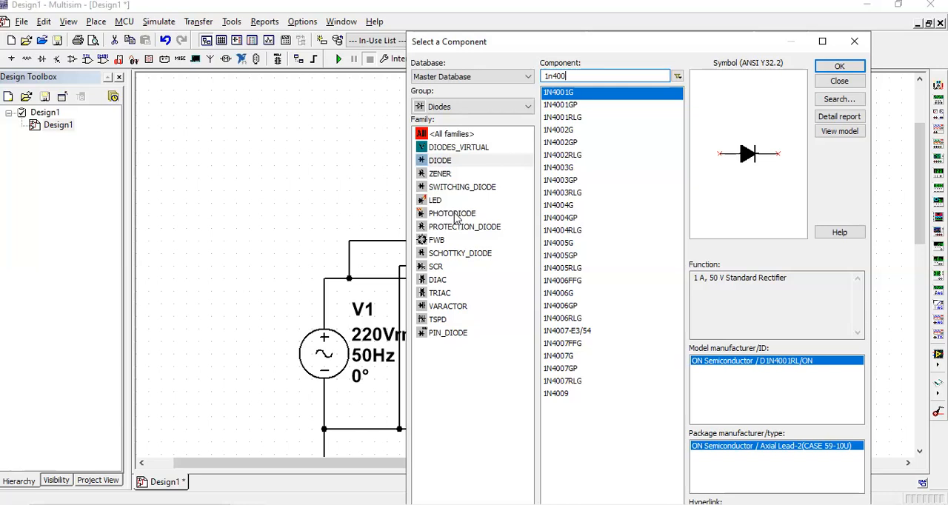
{"action": "left_click", "coordinate": [567, 358]}
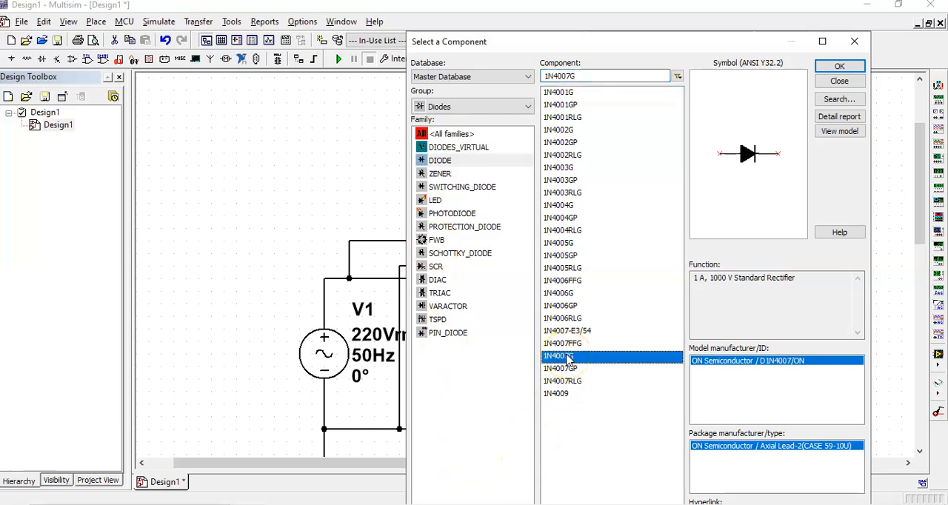
{"action": "left_click", "coordinate": [843, 69]}
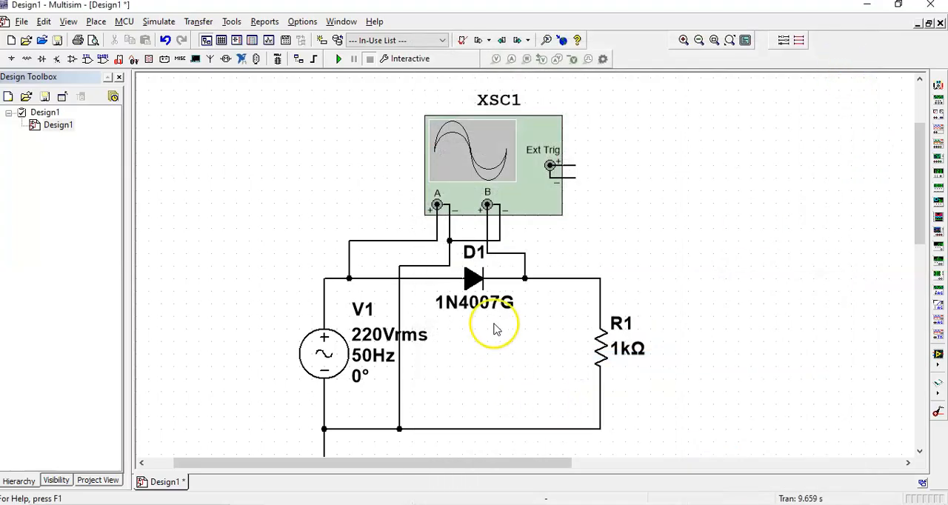
Check the electronic parameters in the database entry of the 1N4007G diode, and cancel without saving
{"action": "right_click", "coordinate": [474, 280]}
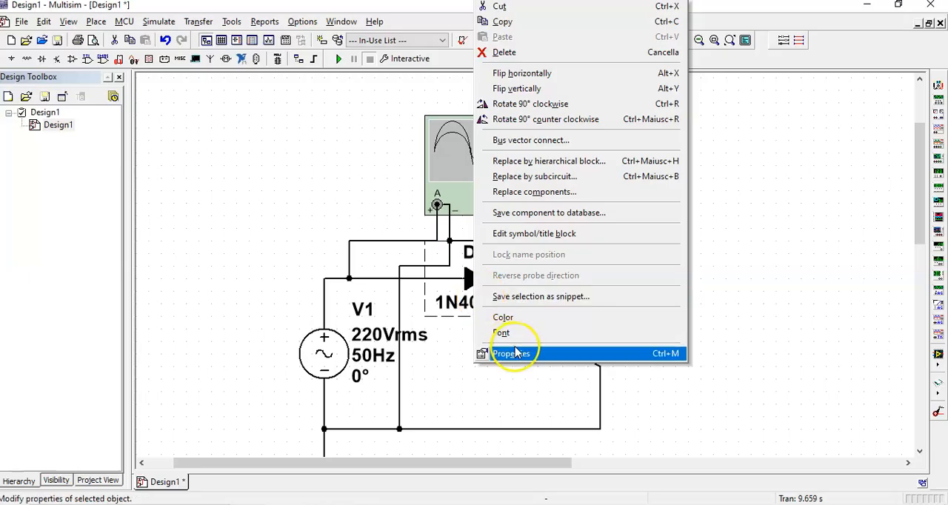
{"action": "left_click", "coordinate": [515, 353]}
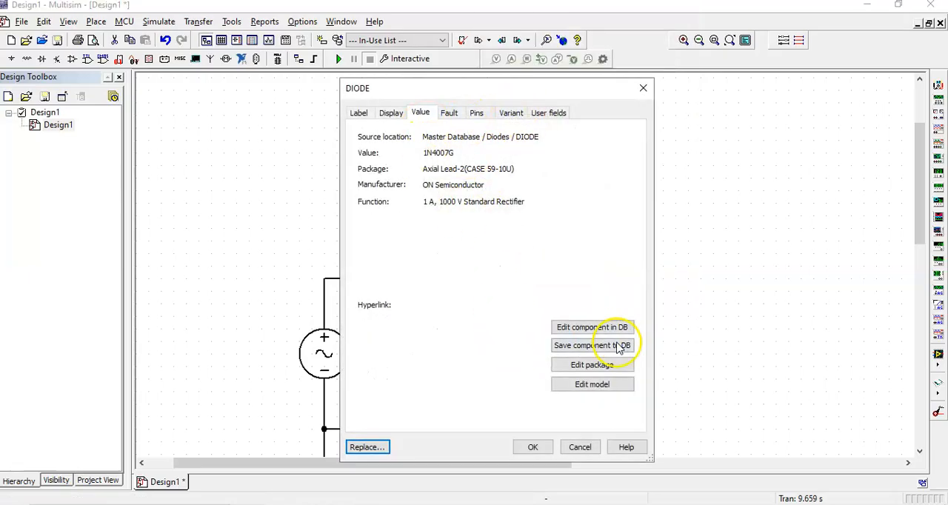
{"action": "left_click", "coordinate": [591, 333]}
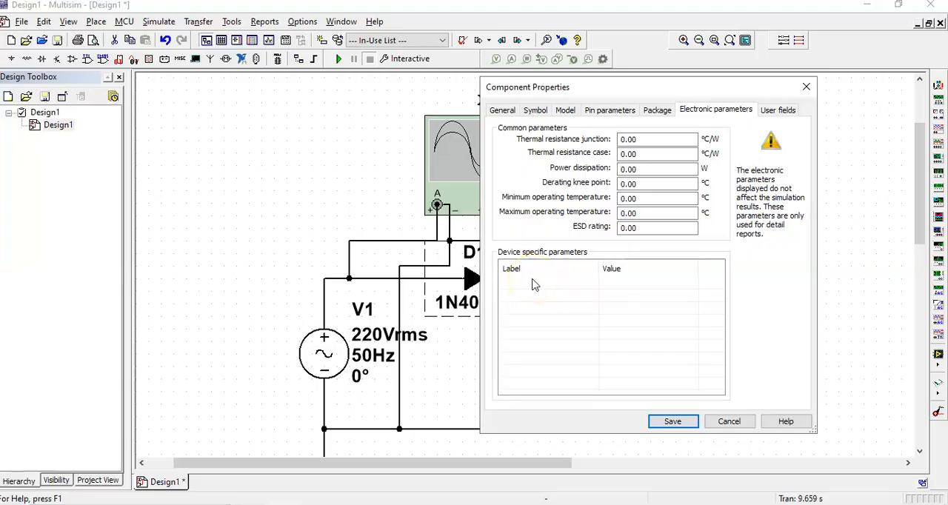
{"action": "left_click", "coordinate": [729, 421]}
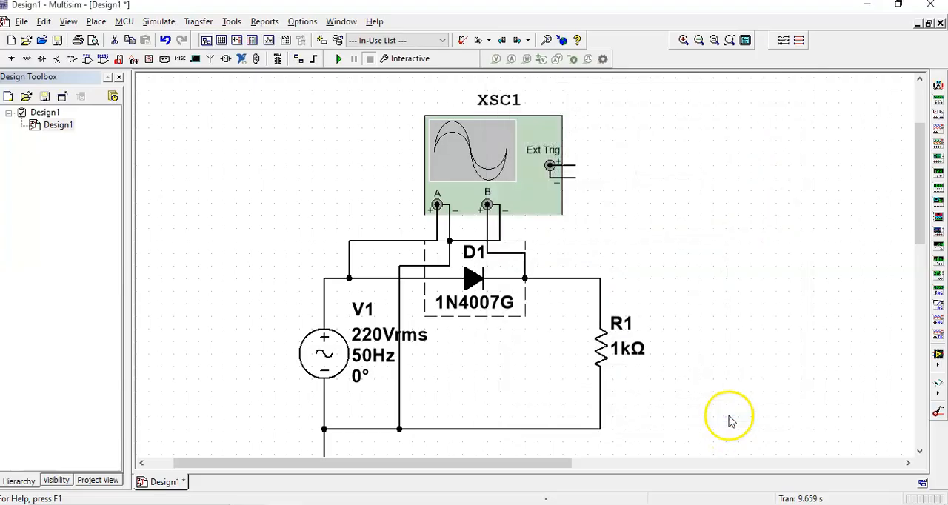
Review the simulation model parameters of the 1N4007G diode, including its reverse breakdown values, and close the model unchanged
{"action": "right_click", "coordinate": [480, 304]}
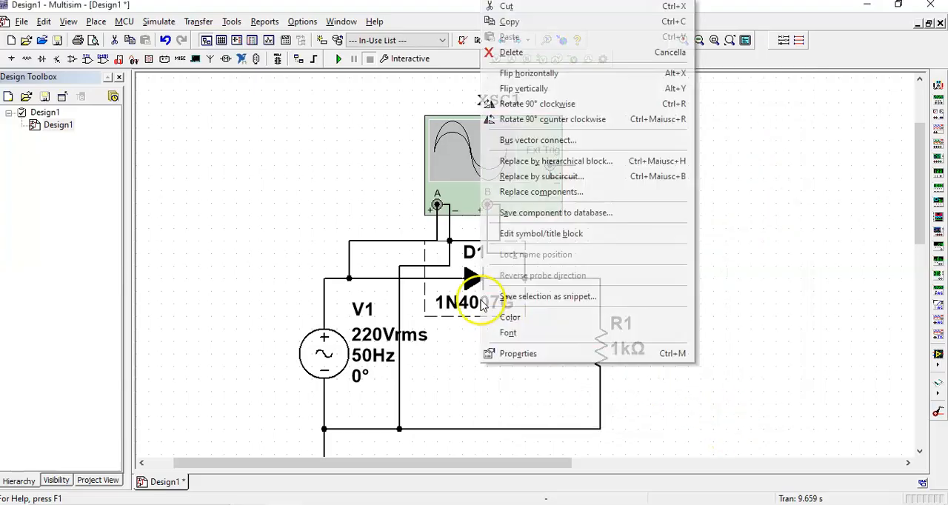
{"action": "left_click", "coordinate": [531, 354]}
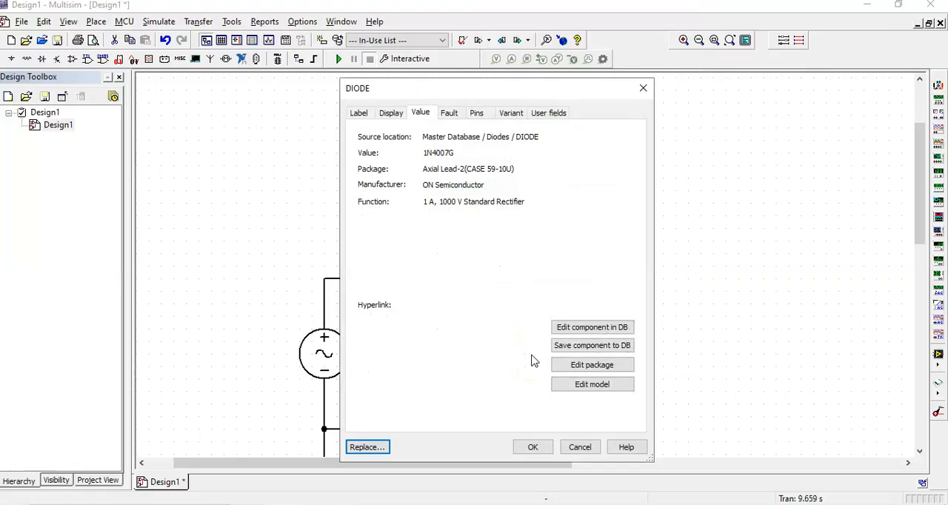
{"action": "left_click", "coordinate": [598, 388]}
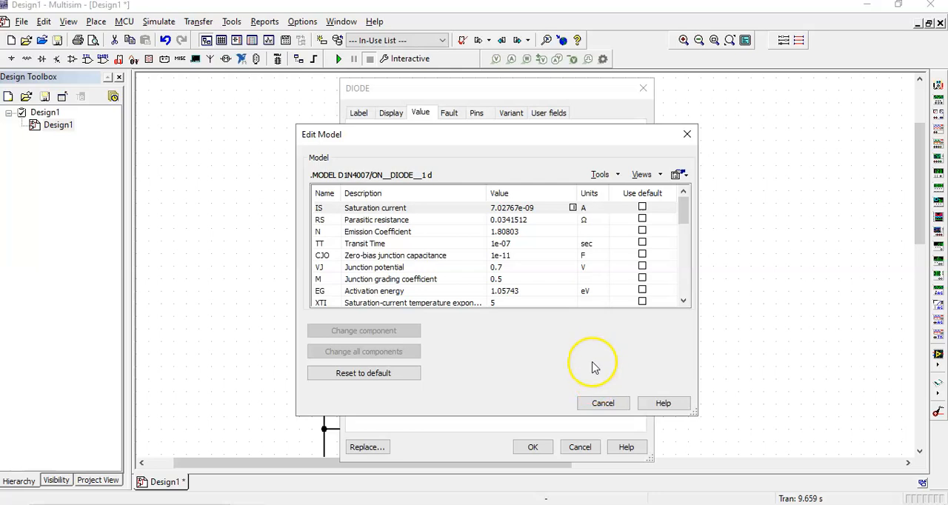
{"action": "left_click", "coordinate": [683, 214]}
{"action": "left_click_drag", "start_coordinate": [683, 214], "coordinate": [683, 234]}
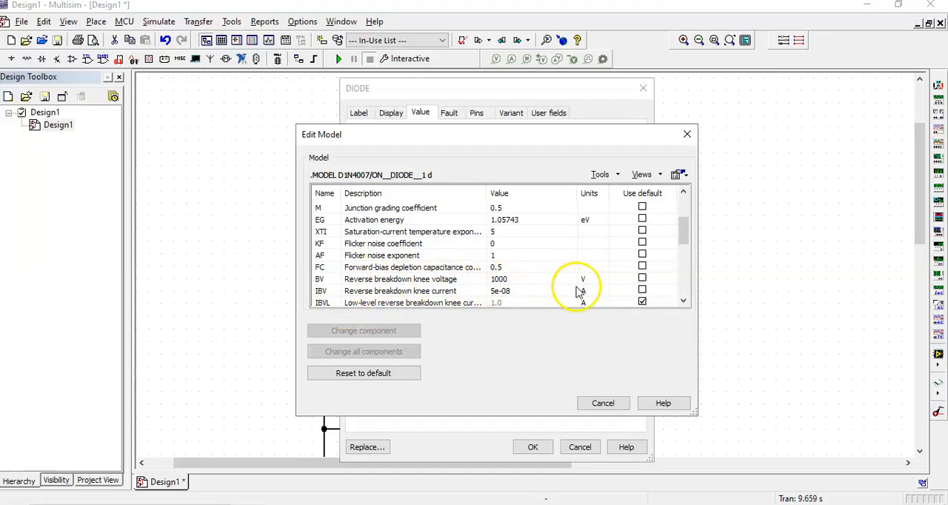
{"action": "left_click_drag", "start_coordinate": [682, 228], "coordinate": [685, 220]}
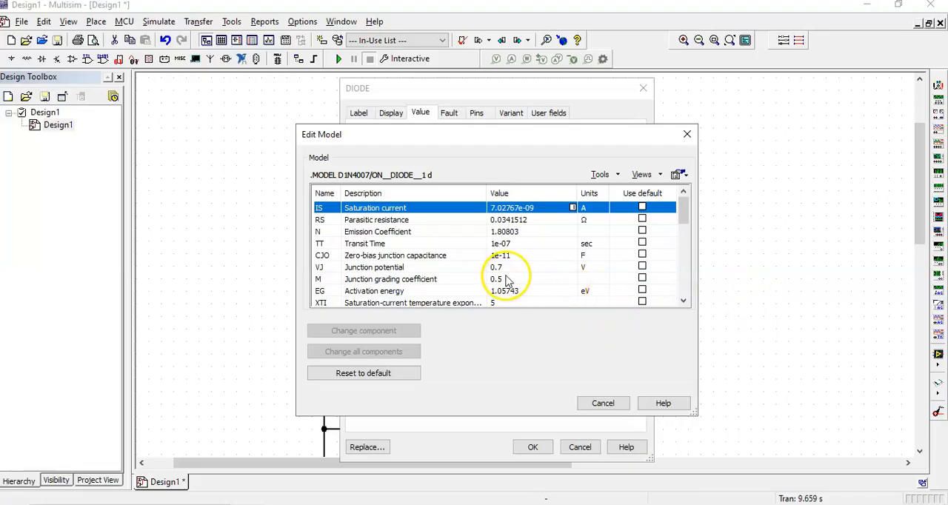
{"action": "left_click_drag", "start_coordinate": [685, 221], "coordinate": [681, 281]}
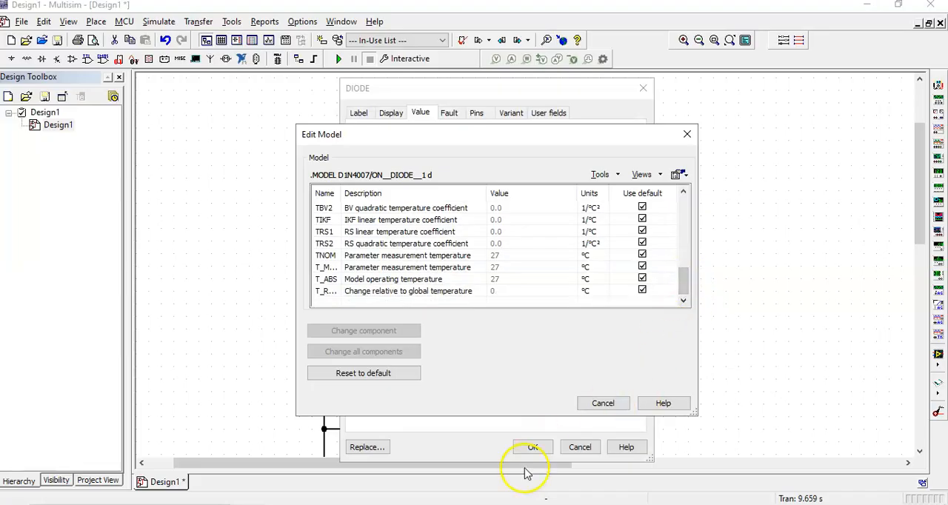
{"action": "left_click", "coordinate": [687, 135]}
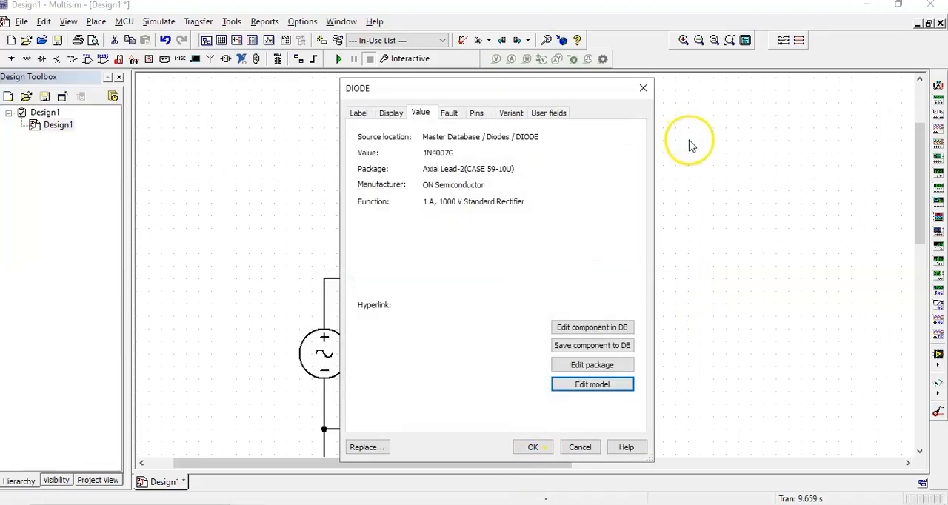
Colour the net joining the D1 cathode, resistor R1 and oscilloscope channel B red
{"action": "left_click", "coordinate": [641, 88]}
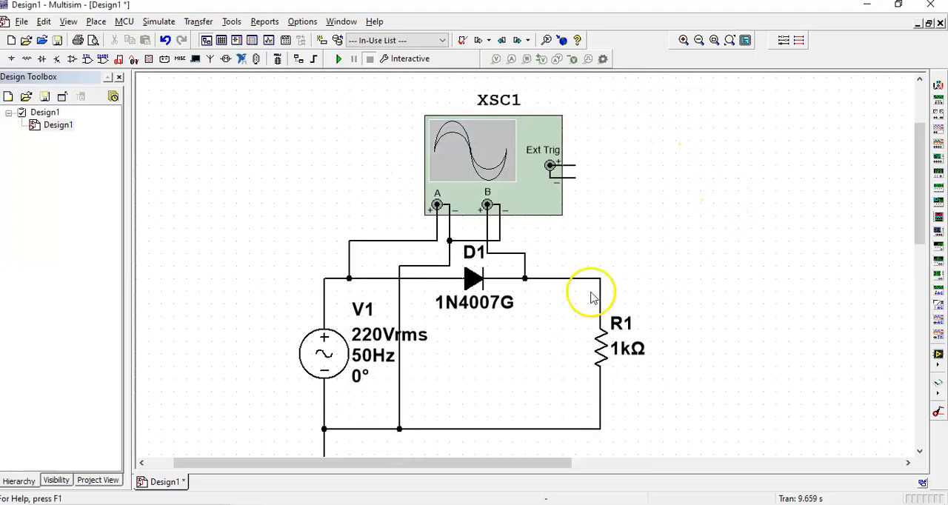
{"action": "left_click", "coordinate": [497, 253]}
{"action": "double_click", "coordinate": [497, 253]}
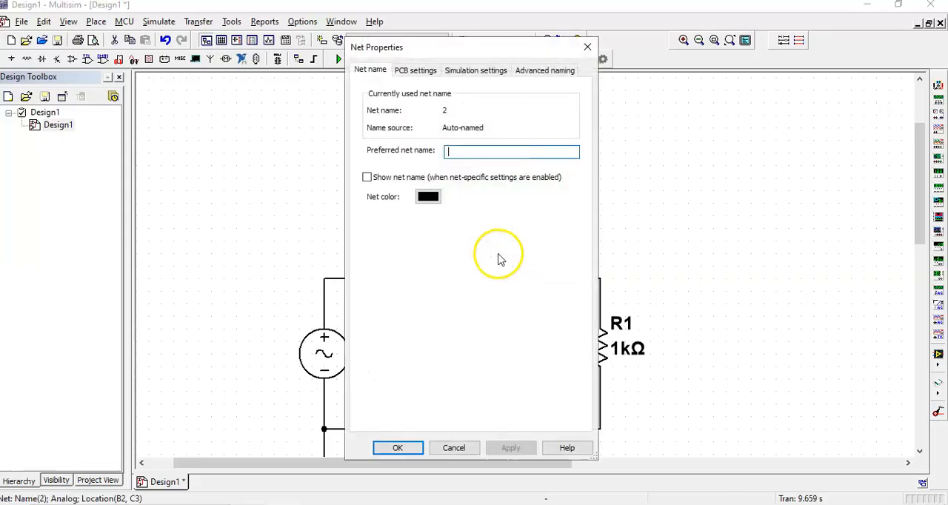
{"action": "left_click", "coordinate": [426, 197]}
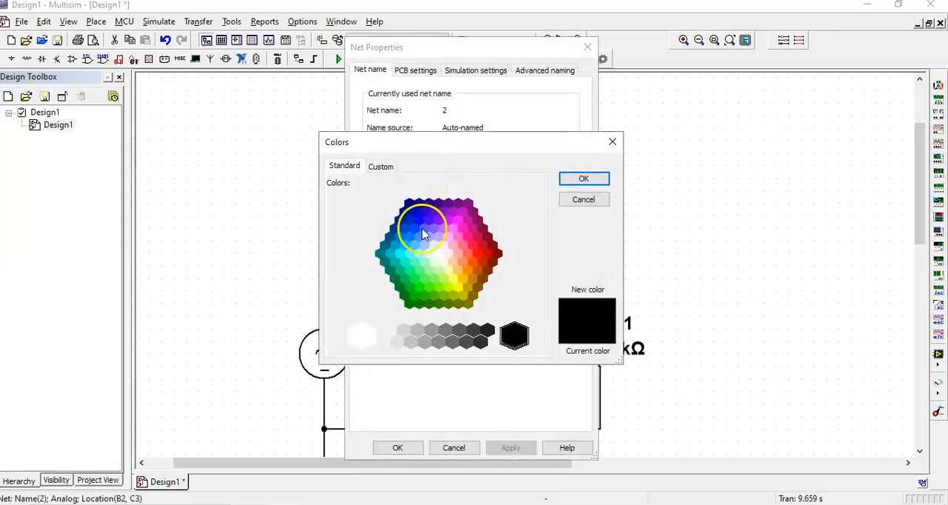
{"action": "left_click", "coordinate": [475, 256]}
{"action": "left_click", "coordinate": [583, 177]}
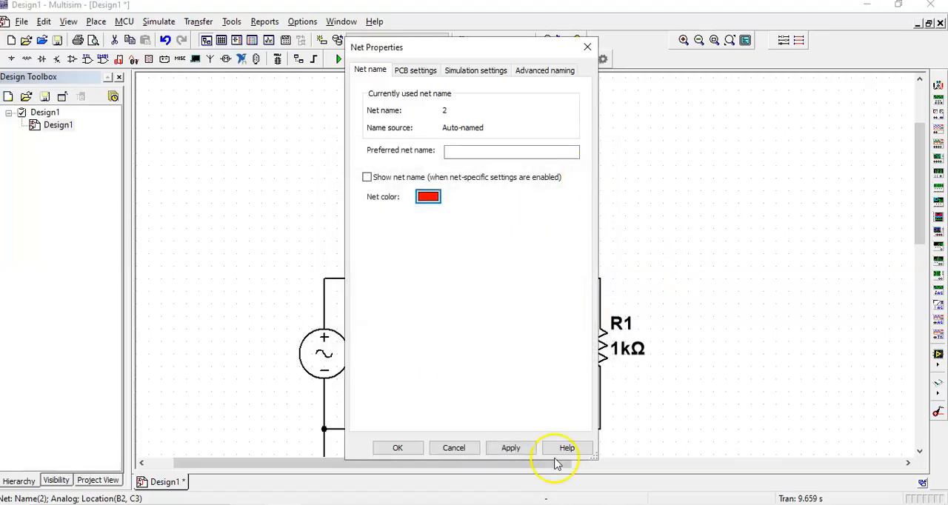
{"action": "left_click", "coordinate": [522, 449]}
{"action": "left_click", "coordinate": [406, 450]}
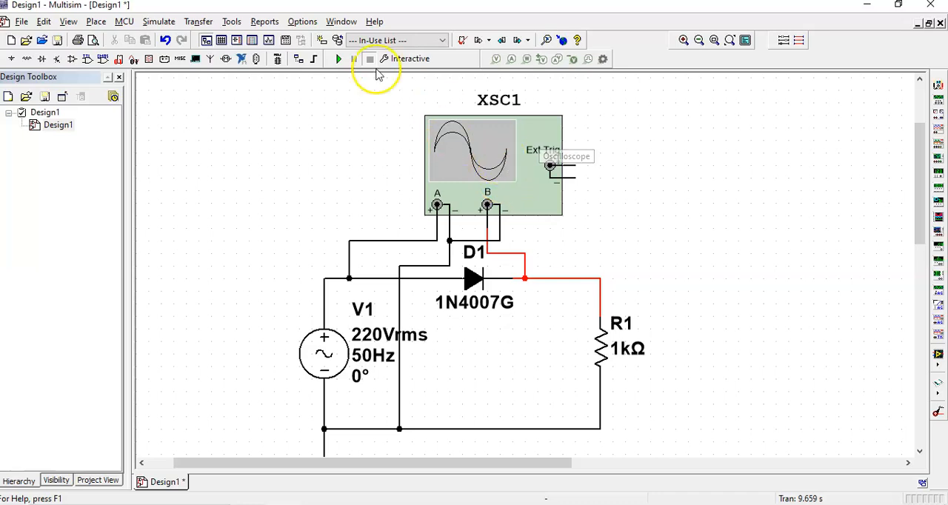
Run the simulation and set the channel B scale of oscilloscope XSC1 to 200 V/Div
{"action": "left_click", "coordinate": [335, 60]}
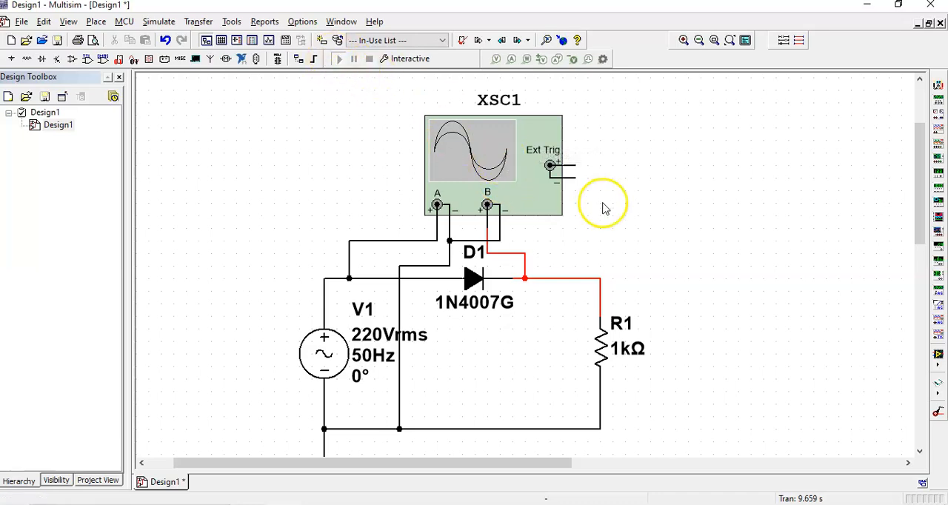
{"action": "double_click", "coordinate": [486, 168]}
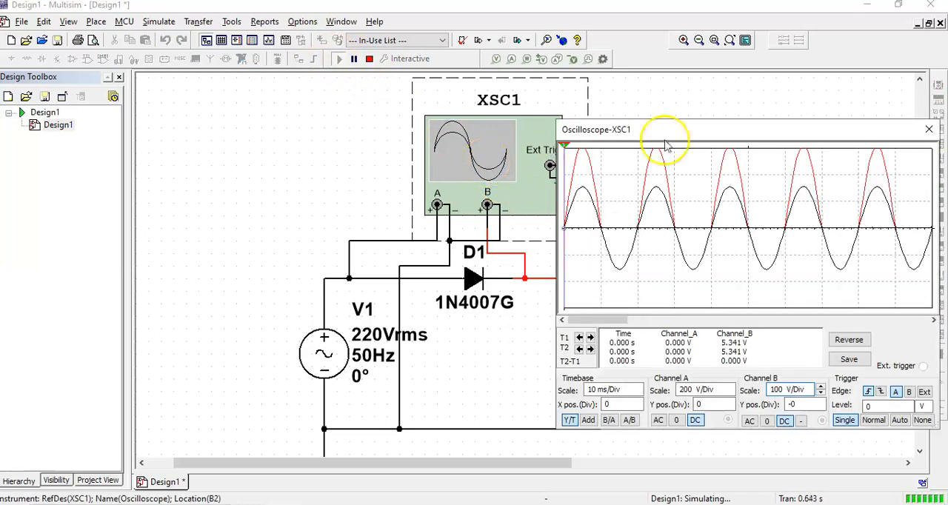
{"action": "left_click_drag", "start_coordinate": [701, 135], "coordinate": [473, 139]}
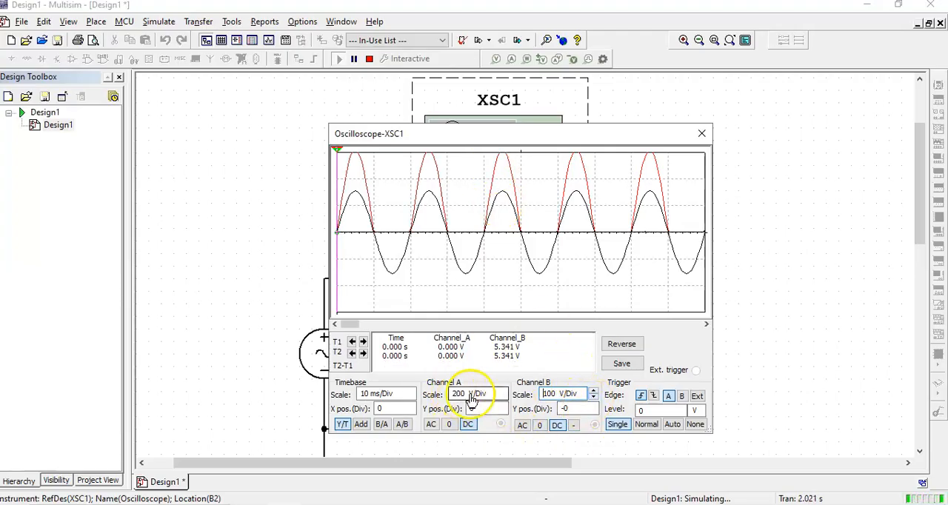
{"action": "left_click", "coordinate": [593, 392]}
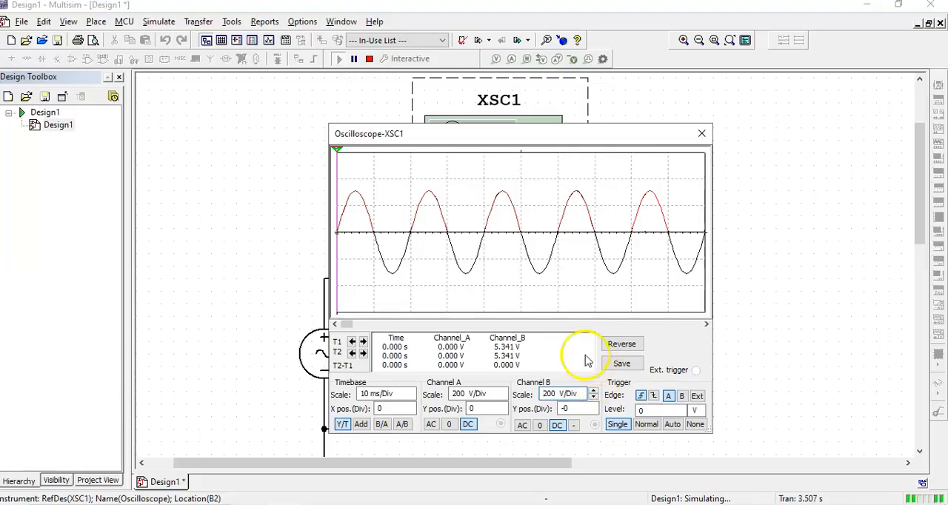
Offset channel A to Y position 1 and channel B to -2, and stop the simulation after retriggering a single sweep
{"action": "left_click", "coordinate": [473, 394]}
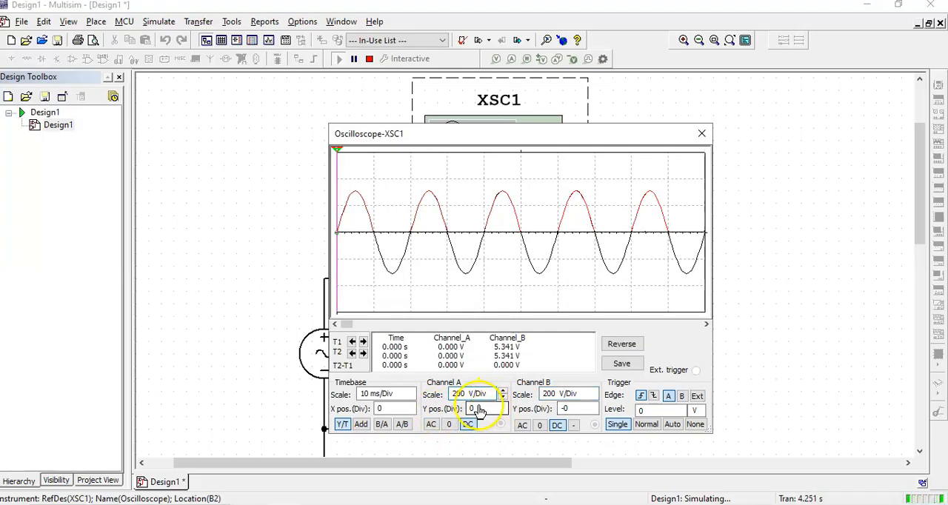
{"action": "left_click", "coordinate": [495, 409]}
{"action": "left_click", "coordinate": [502, 406]}
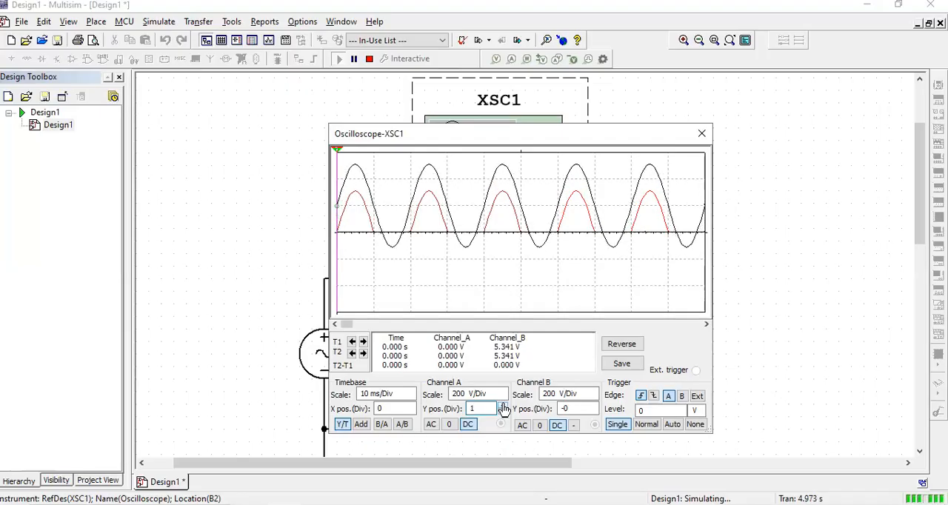
{"action": "left_click", "coordinate": [575, 411]}
{"action": "left_click", "coordinate": [593, 412]}
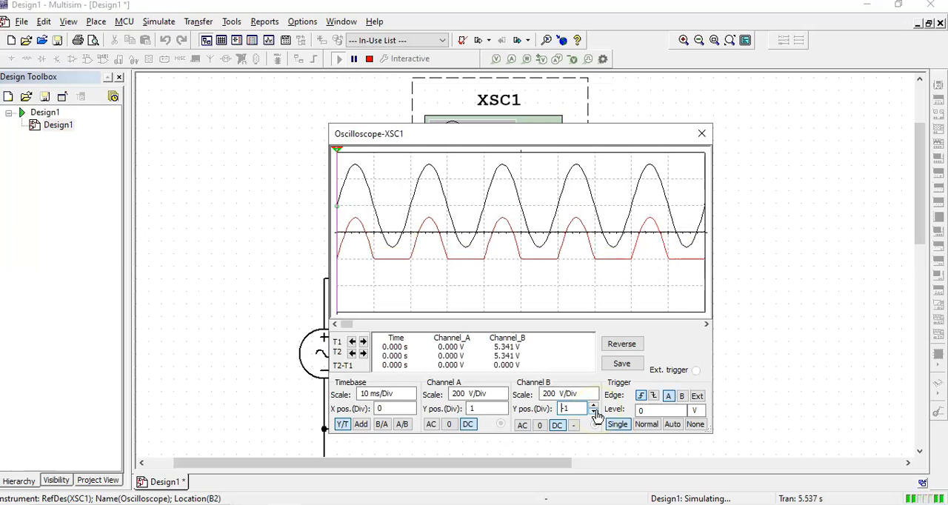
{"action": "left_click", "coordinate": [593, 412]}
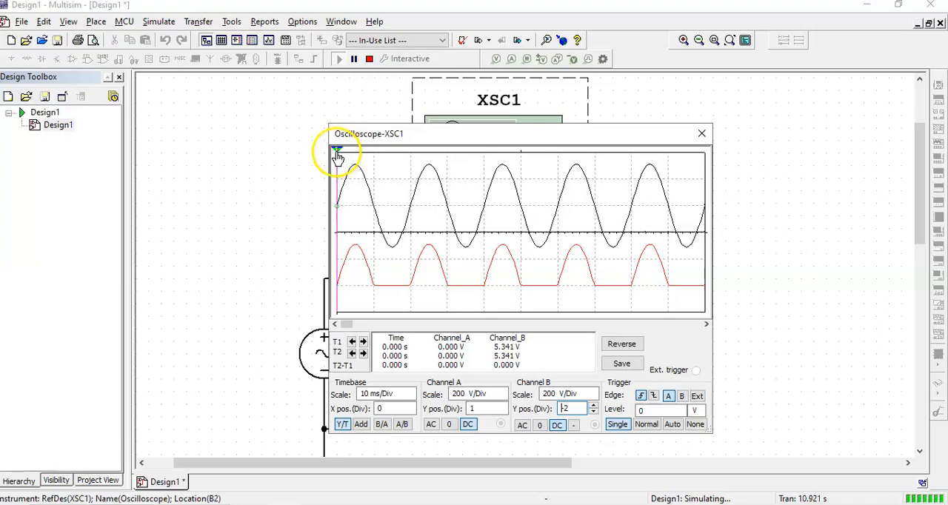
{"action": "left_click", "coordinate": [614, 427]}
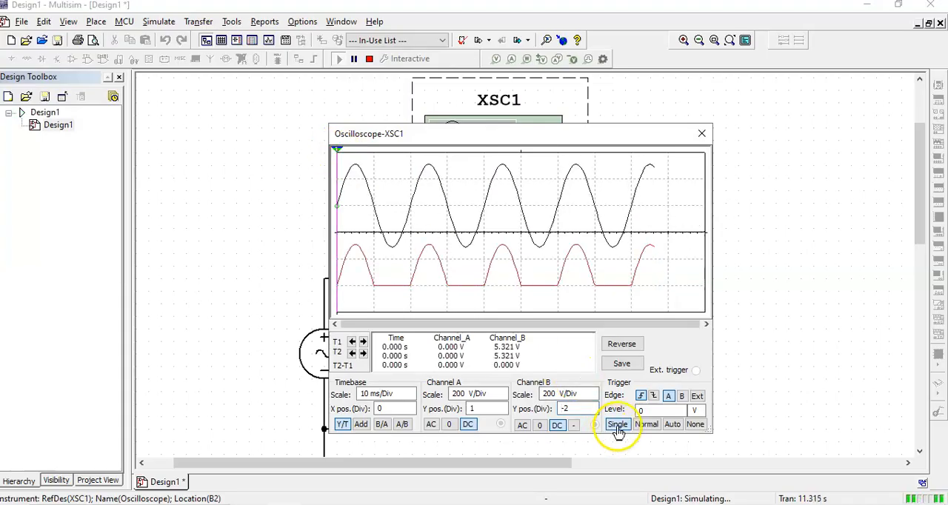
{"action": "left_click", "coordinate": [369, 59]}
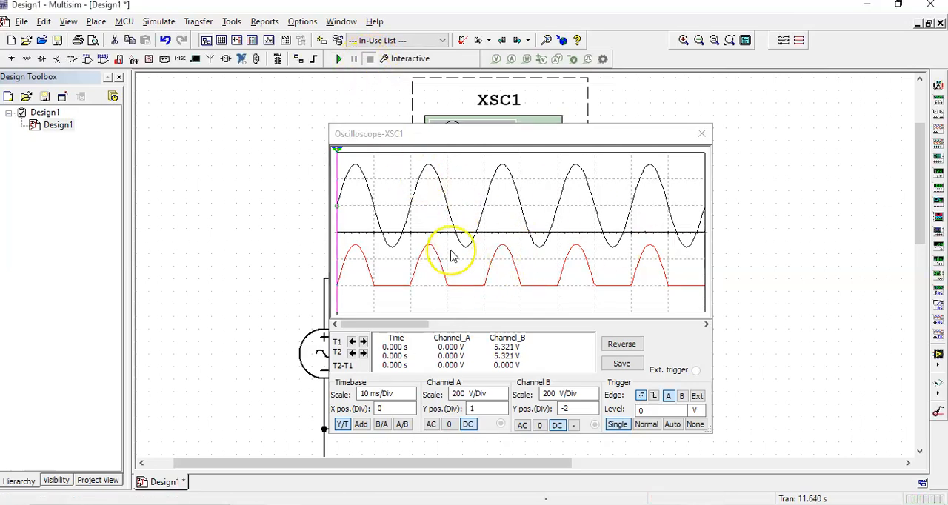
Measure the channel A and channel B voltages at the first positive peak using cursor T1
{"action": "left_click_drag", "start_coordinate": [335, 151], "coordinate": [317, 158]}
{"action": "left_click_drag", "start_coordinate": [383, 152], "coordinate": [433, 153]}
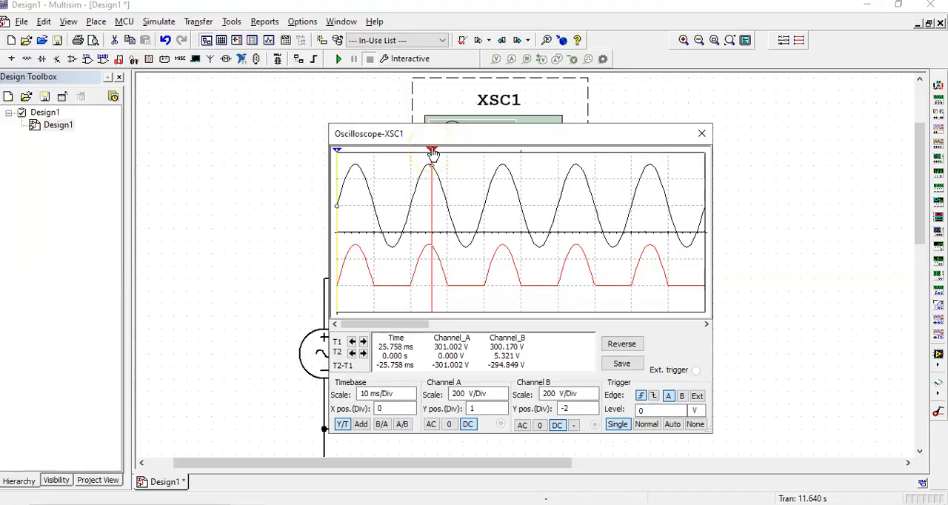
{"action": "left_click_drag", "start_coordinate": [433, 154], "coordinate": [353, 155]}
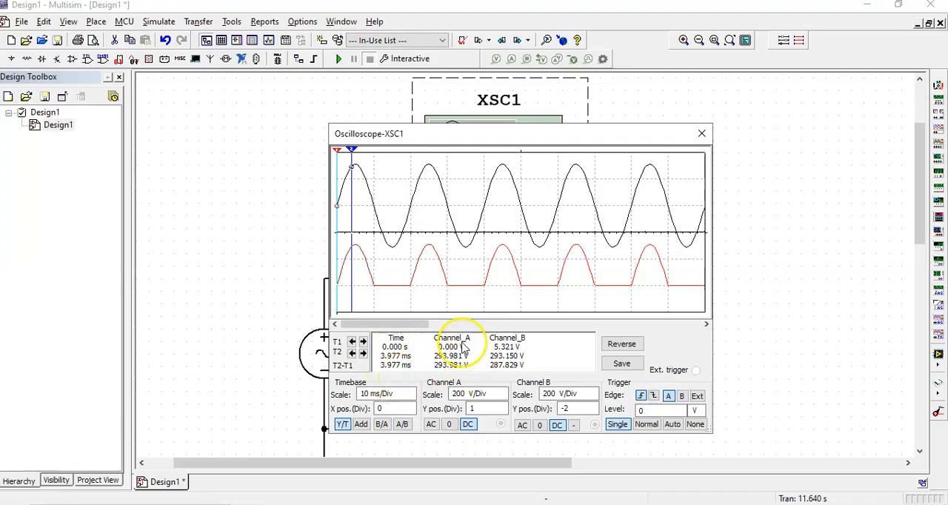
{"action": "mouse_move", "coordinate": [337, 152]}
{"action": "left_mouse_down"}
{"action": "mouse_move", "coordinate": [372, 140]}
{"action": "mouse_move", "coordinate": [339, 148]}
{"action": "mouse_move", "coordinate": [351, 160]}
{"action": "left_mouse_up"}
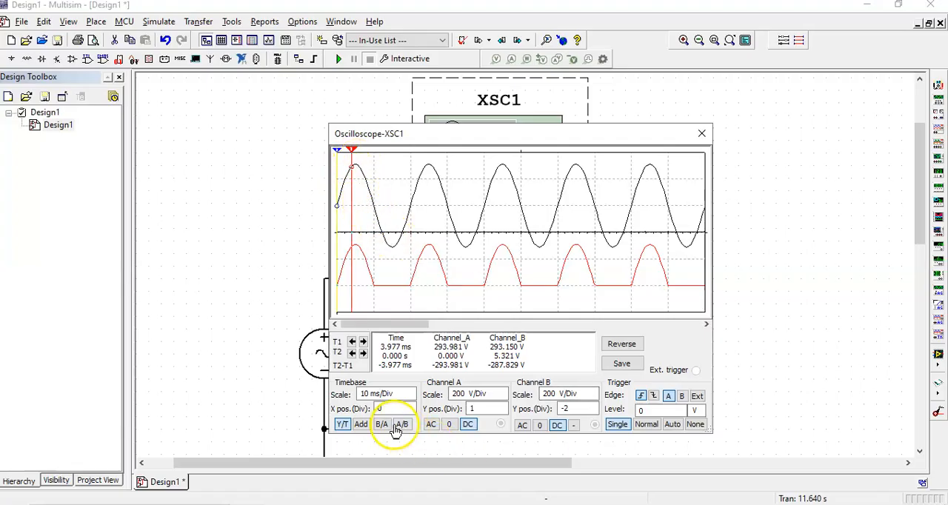
{"action": "left_click", "coordinate": [363, 341]}
{"action": "left_click", "coordinate": [362, 341]}
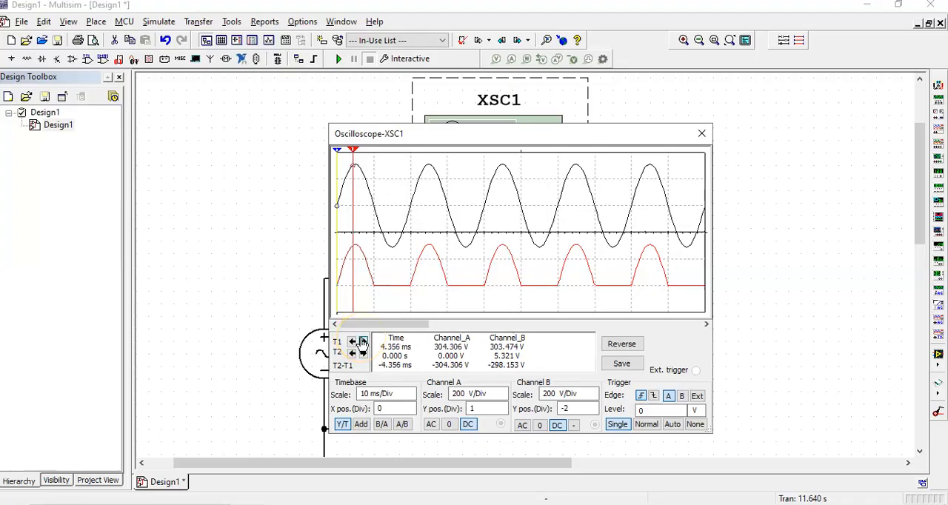
{"action": "left_click", "coordinate": [363, 341]}
{"action": "left_click", "coordinate": [362, 341]}
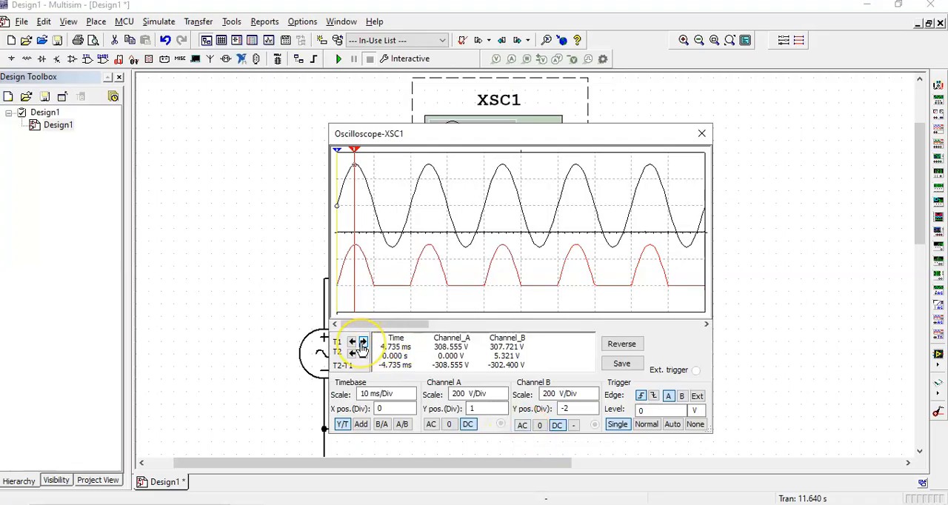
{"action": "left_click", "coordinate": [362, 342]}
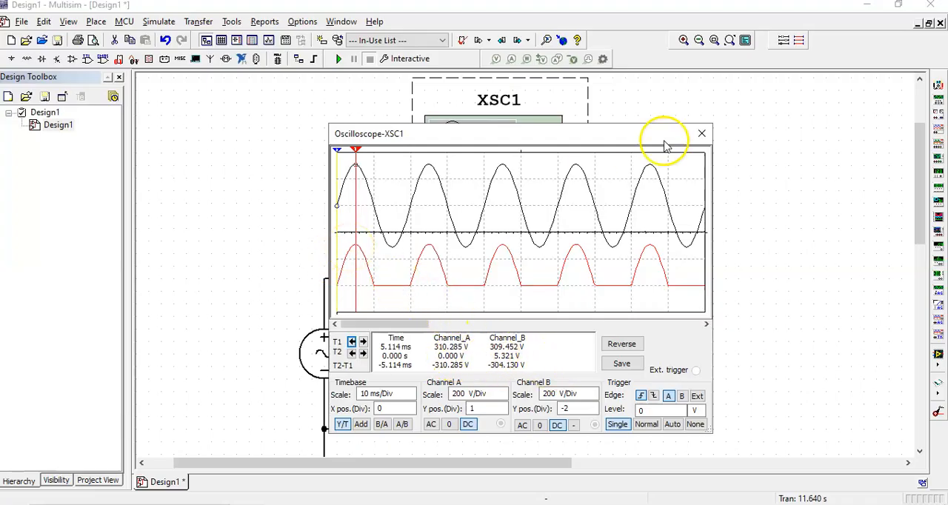
Calculate the diode's voltage drop at the peak in the Calculator as 310,28 - 309,45, and close the Calculator
{"action": "left_click_drag", "start_coordinate": [590, 139], "coordinate": [798, 167]}
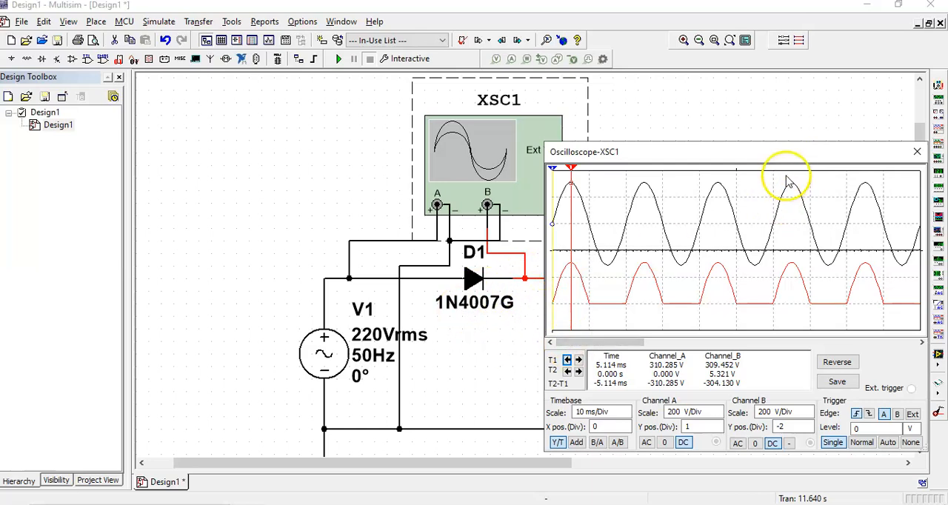
{"action": "left_click_drag", "start_coordinate": [789, 158], "coordinate": [664, 137]}
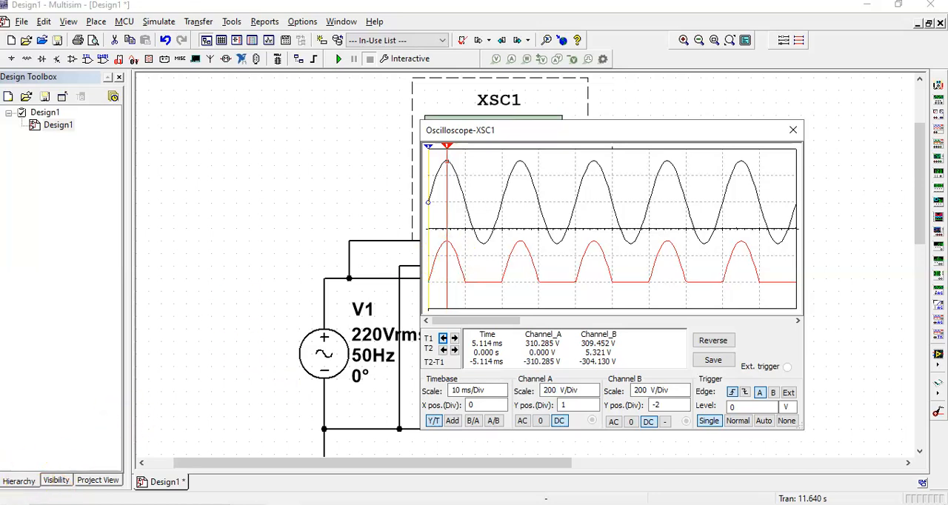
{"action": "left_click_drag", "start_coordinate": [469, 110], "coordinate": [817, 84]}
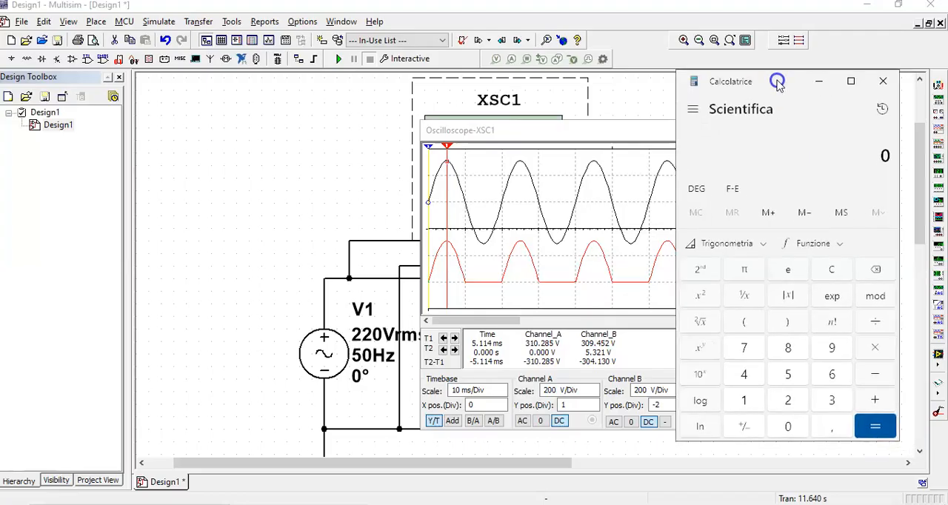
{"action": "left_click", "coordinate": [825, 400]}
{"action": "left_click", "coordinate": [749, 399]}
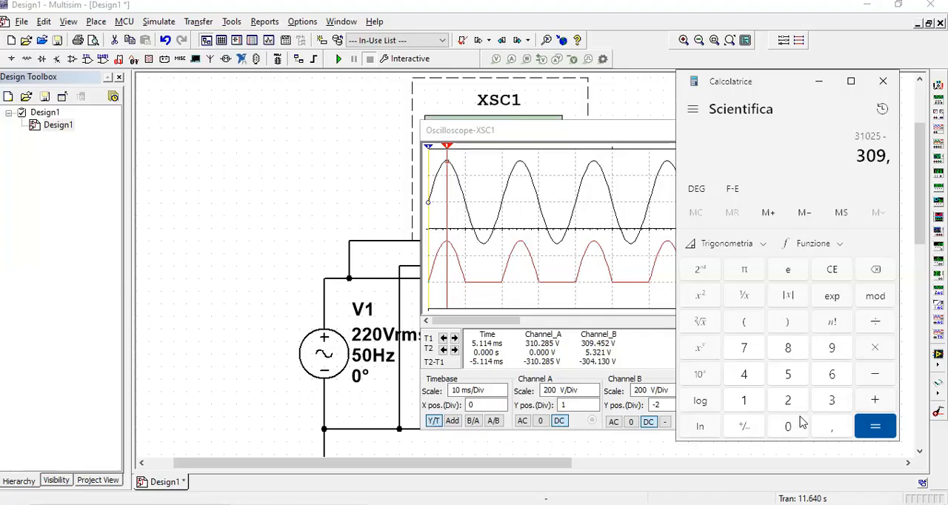
{"action": "type", "text": "445"}
{"action": "key", "text": "Return"}
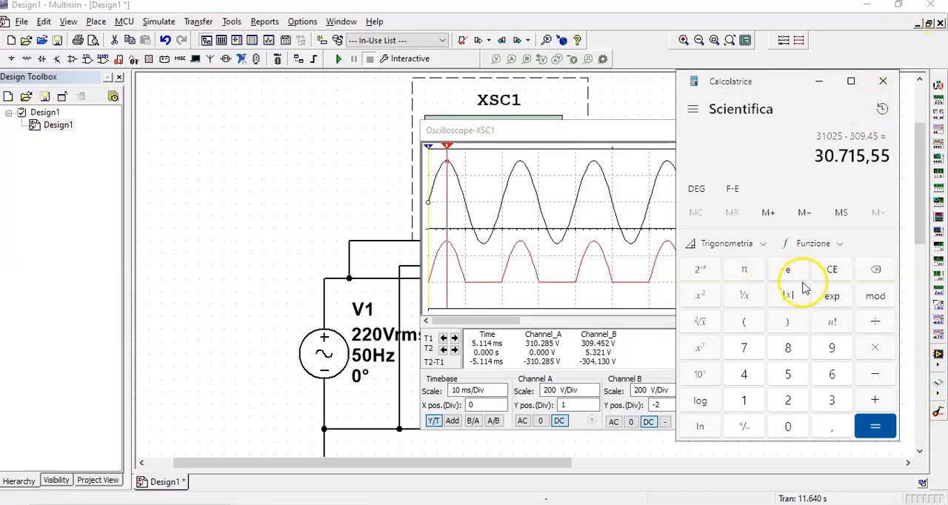
{"action": "left_click", "coordinate": [835, 269]}
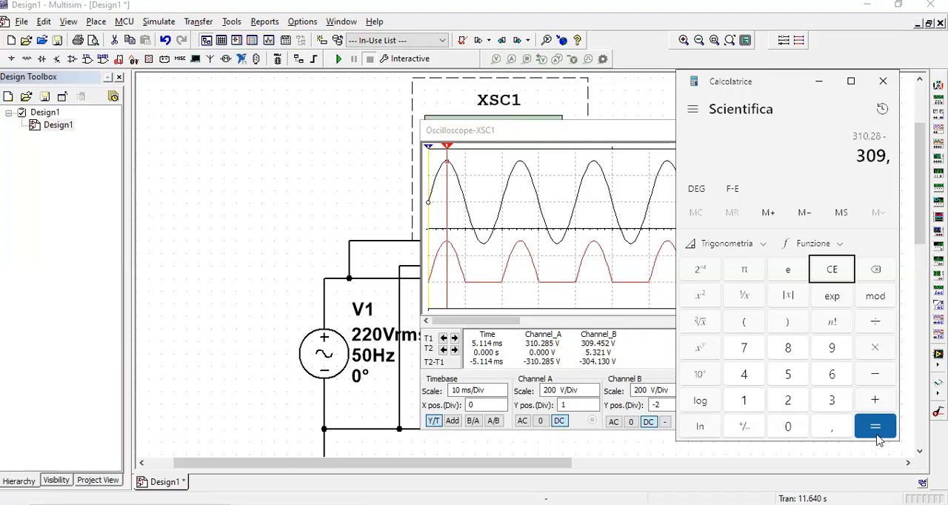
{"action": "left_click", "coordinate": [875, 428]}
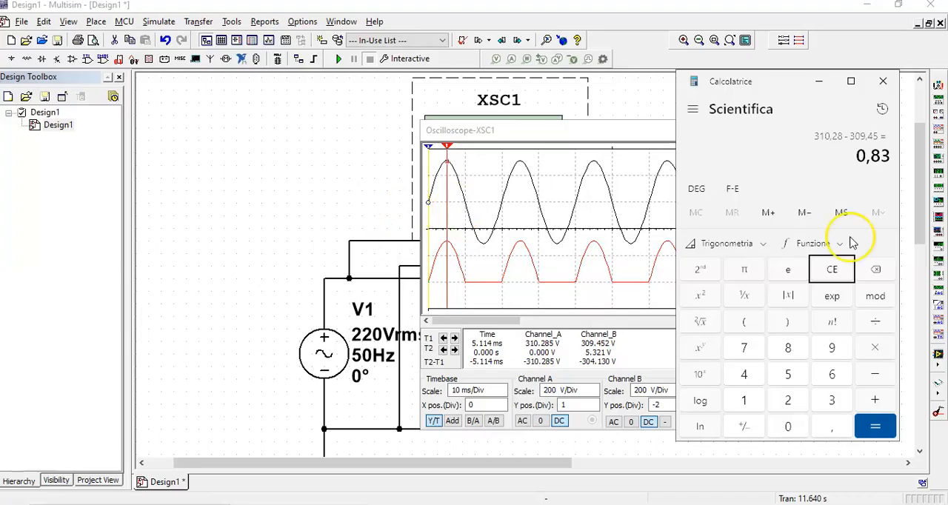
{"action": "left_click", "coordinate": [883, 82]}
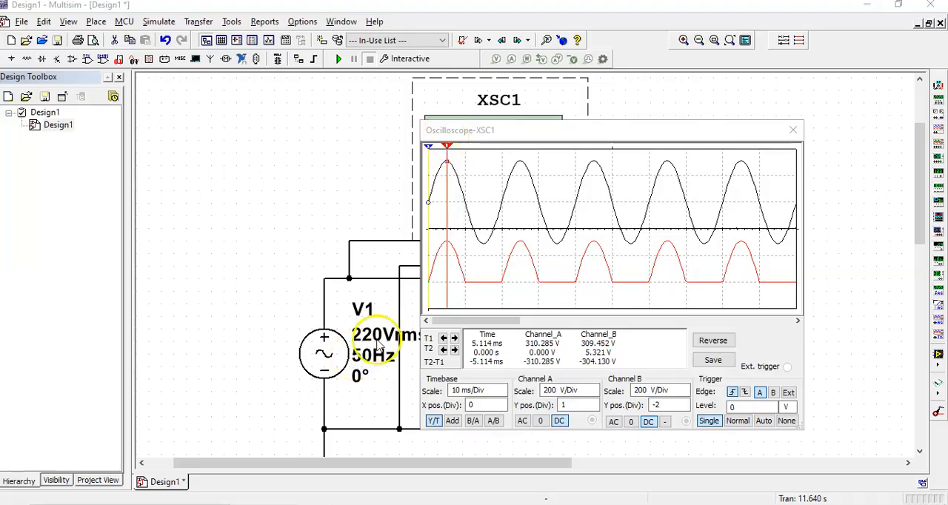
Move the oscilloscope display away from source V1 to compare its setting with the traces, and close the display
{"action": "left_click", "coordinate": [679, 135]}
{"action": "left_click_drag", "start_coordinate": [679, 135], "coordinate": [722, 112]}
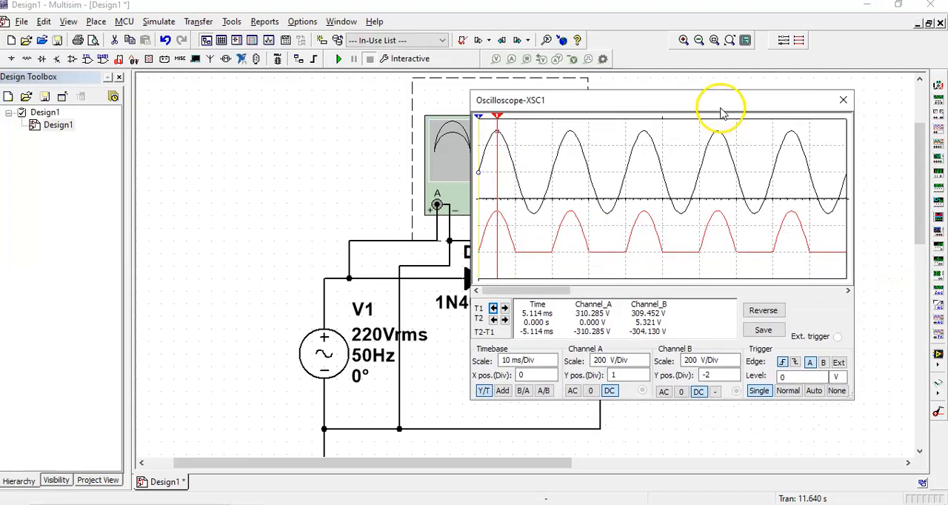
{"action": "left_click", "coordinate": [845, 100]}
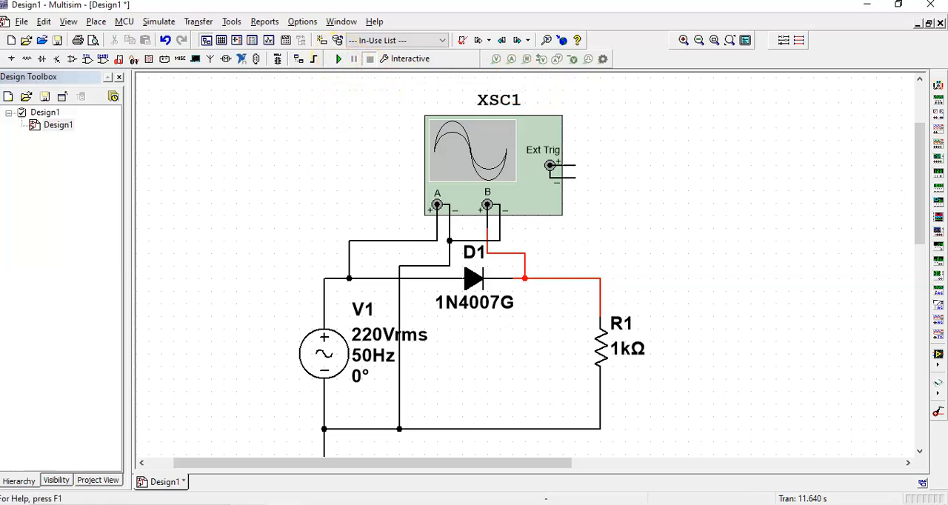
Delete the AC source V1 and all wires attached to channels A and B of oscilloscope XSC1
{"action": "left_click", "coordinate": [331, 363]}
{"action": "key", "text": "Delete"}
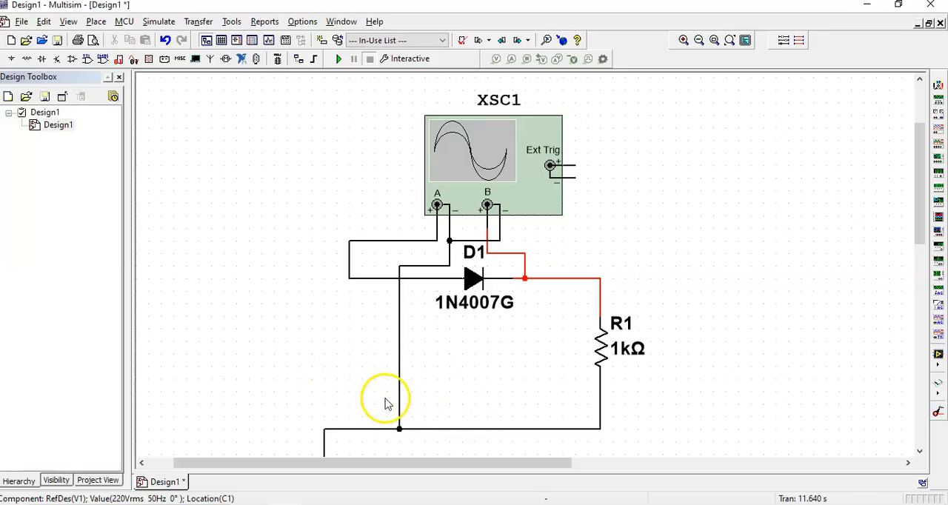
{"action": "left_click", "coordinate": [399, 384]}
{"action": "key", "text": "Delete"}
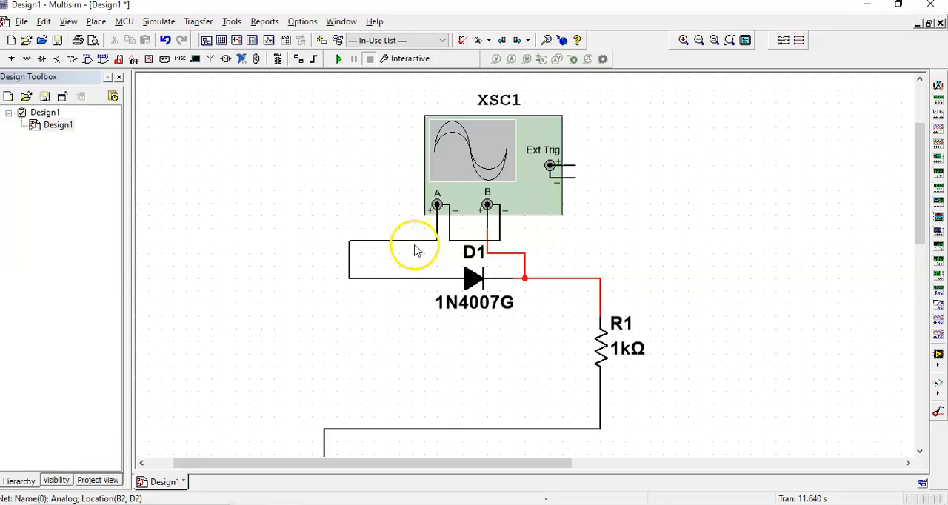
{"action": "key", "text": "Delete"}
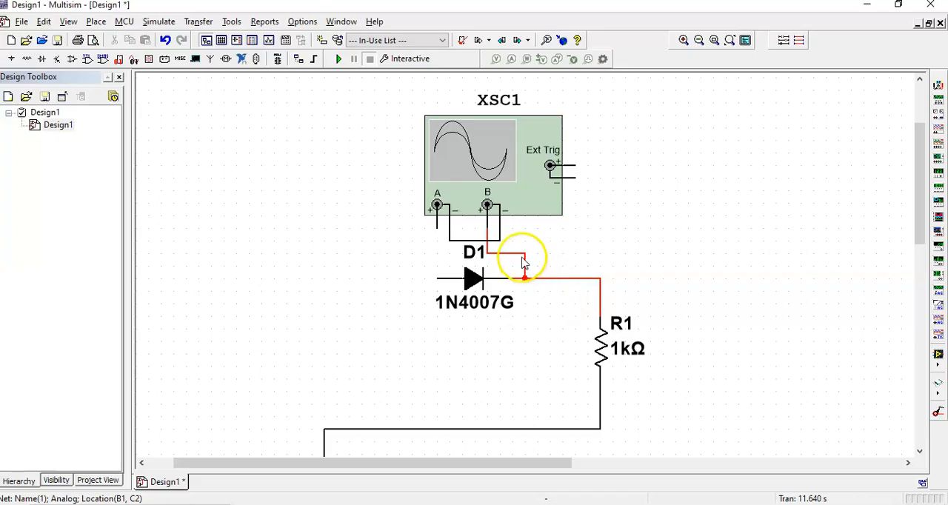
{"action": "key", "text": "Delete"}
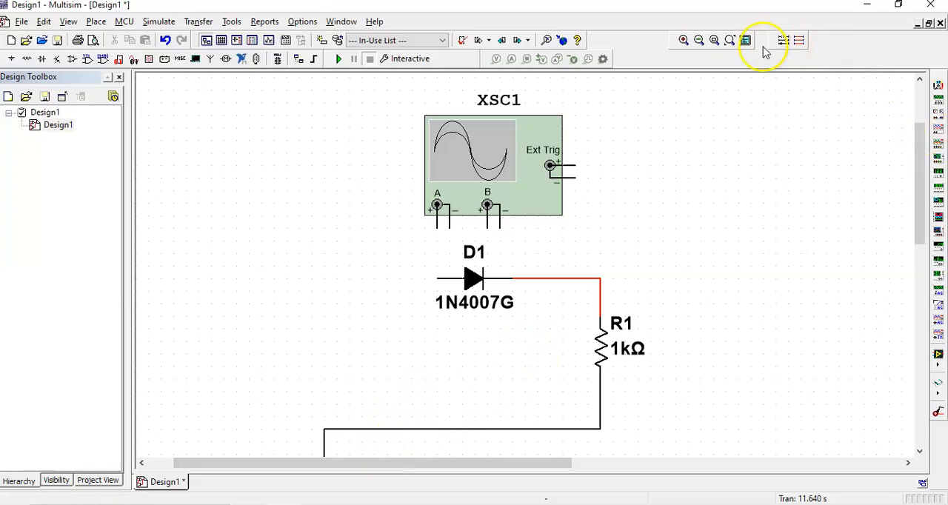
Move the ground symbol directly beneath resistor R1 so the wire between them runs straight down
{"action": "left_click", "coordinate": [703, 42]}
{"action": "left_click", "coordinate": [703, 42]}
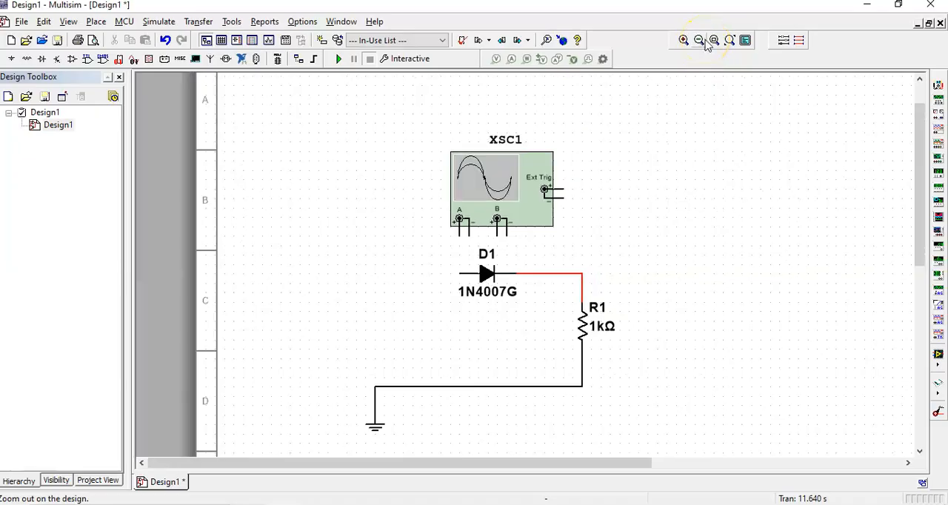
{"action": "left_click", "coordinate": [704, 41]}
{"action": "left_click_drag", "start_coordinate": [916, 218], "coordinate": [917, 239]}
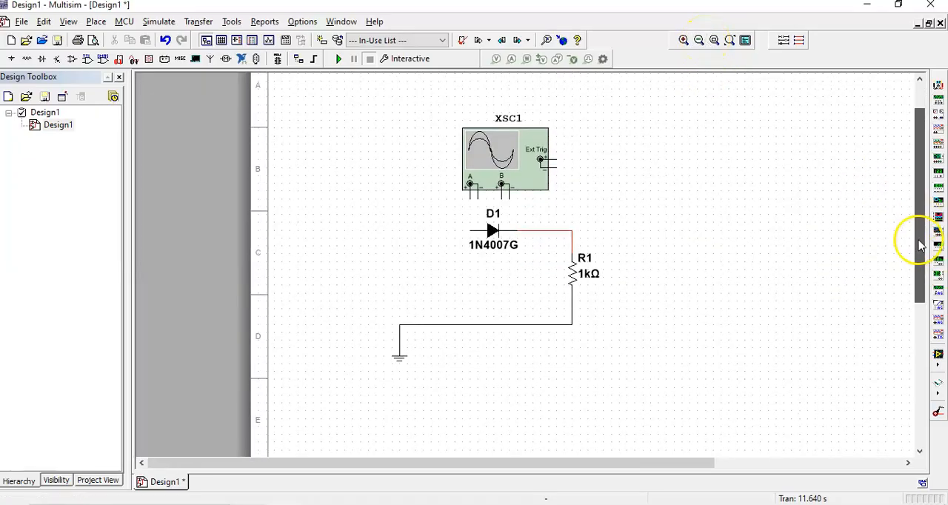
{"action": "left_click_drag", "start_coordinate": [328, 296], "coordinate": [416, 399]}
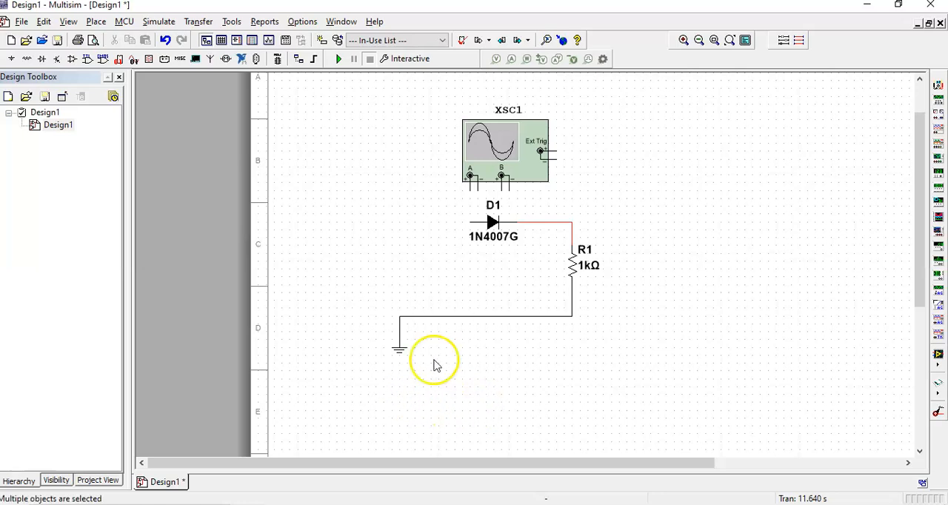
{"action": "left_click_drag", "start_coordinate": [392, 351], "coordinate": [565, 351]}
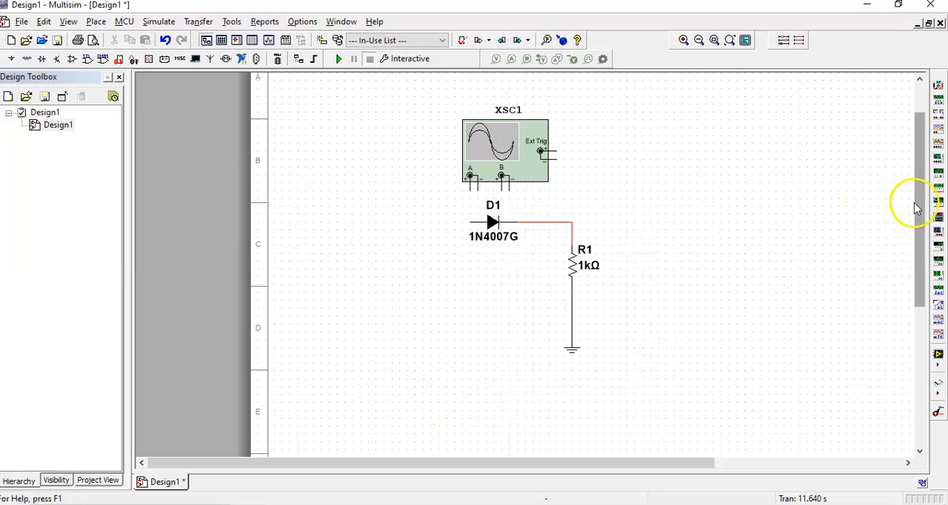
Place a function generator in the free area beside oscilloscope XSC1
{"action": "left_click_drag", "start_coordinate": [916, 199], "coordinate": [917, 171]}
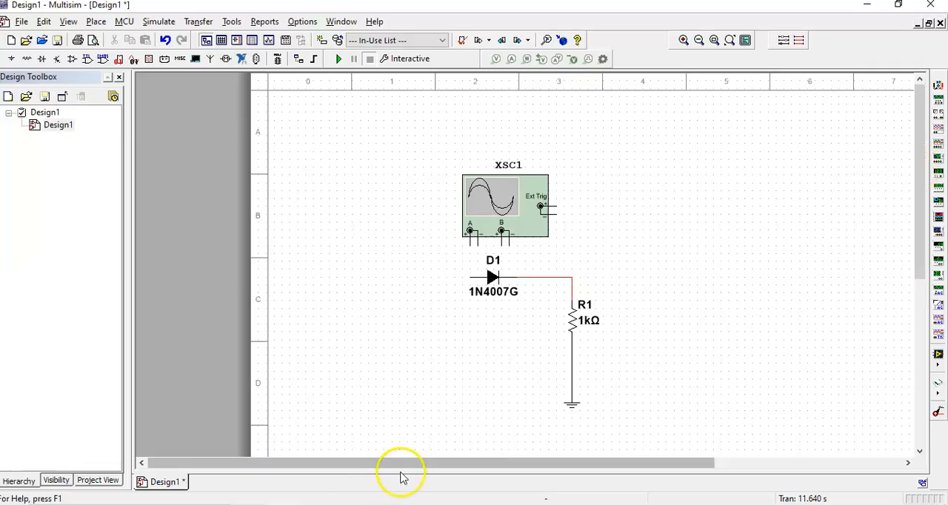
{"action": "left_click_drag", "start_coordinate": [428, 465], "coordinate": [530, 480]}
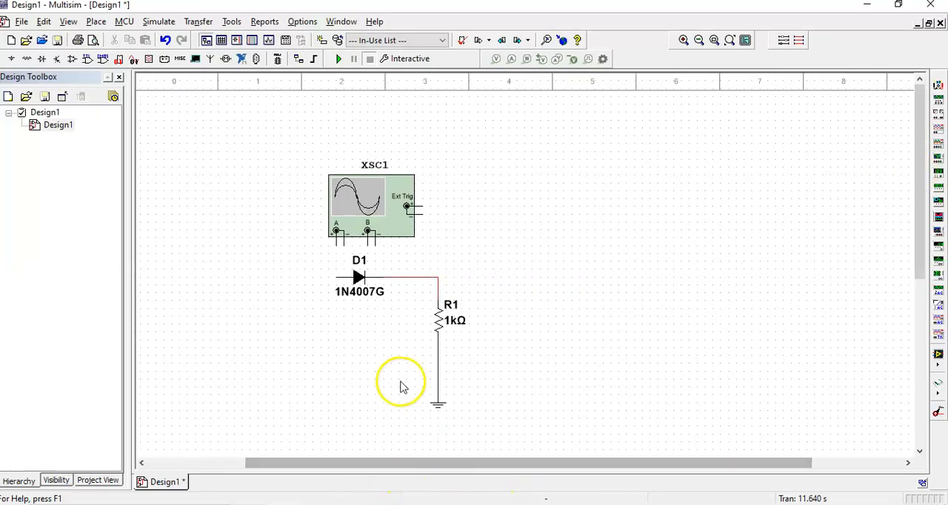
{"action": "left_click", "coordinate": [938, 100]}
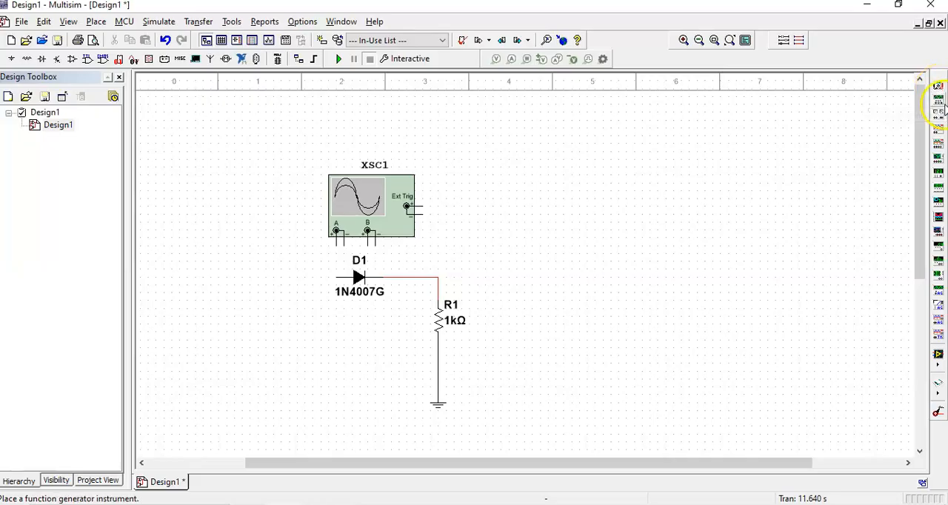
{"action": "left_click", "coordinate": [174, 211]}
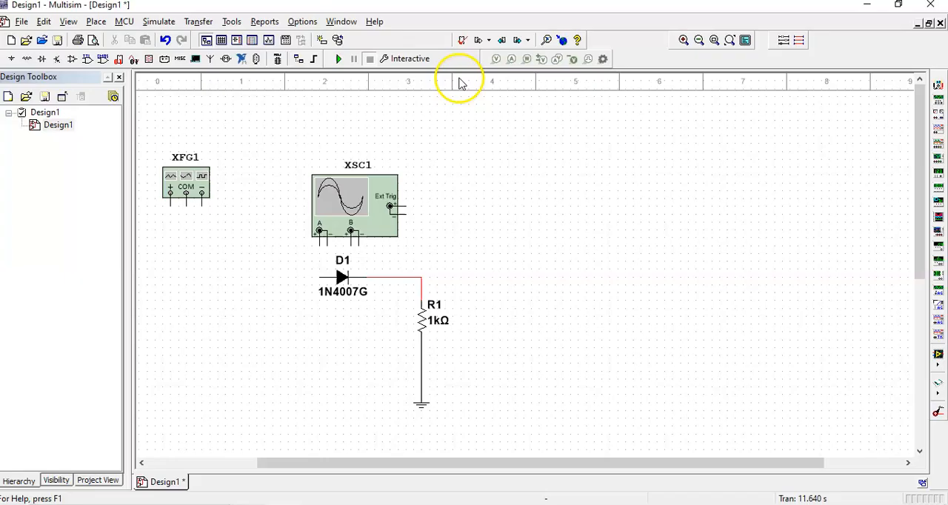
Reposition function generator XFG1 so it sits beside oscilloscope XSC1, above the level of diode D1
{"action": "left_click", "coordinate": [683, 40]}
{"action": "left_click", "coordinate": [684, 40]}
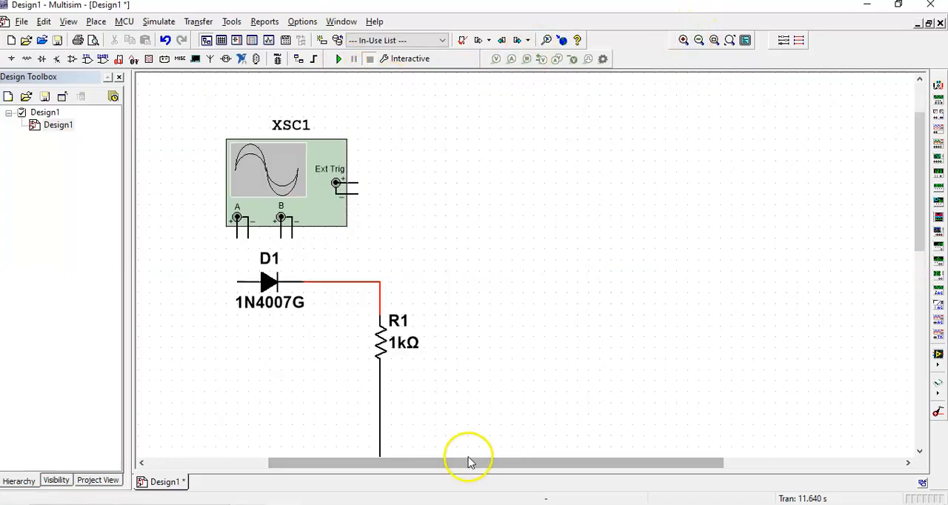
{"action": "scroll", "coordinate": [444, 458], "scroll_direction": "down", "scroll_amount": 2}
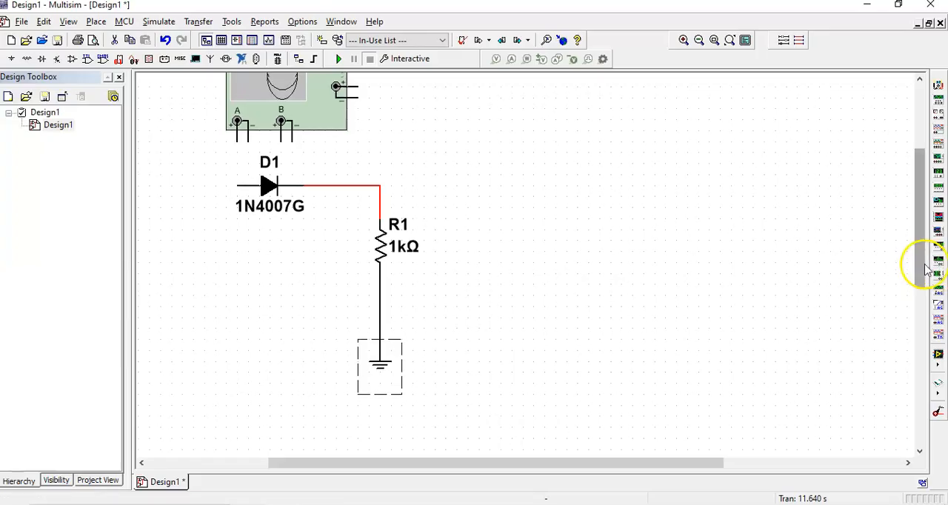
{"action": "left_click_drag", "start_coordinate": [921, 270], "coordinate": [921, 197]}
{"action": "left_click_drag", "start_coordinate": [624, 461], "coordinate": [496, 462]}
{"action": "left_click_drag", "start_coordinate": [257, 221], "coordinate": [270, 253]}
{"action": "left_click", "coordinate": [333, 402]}
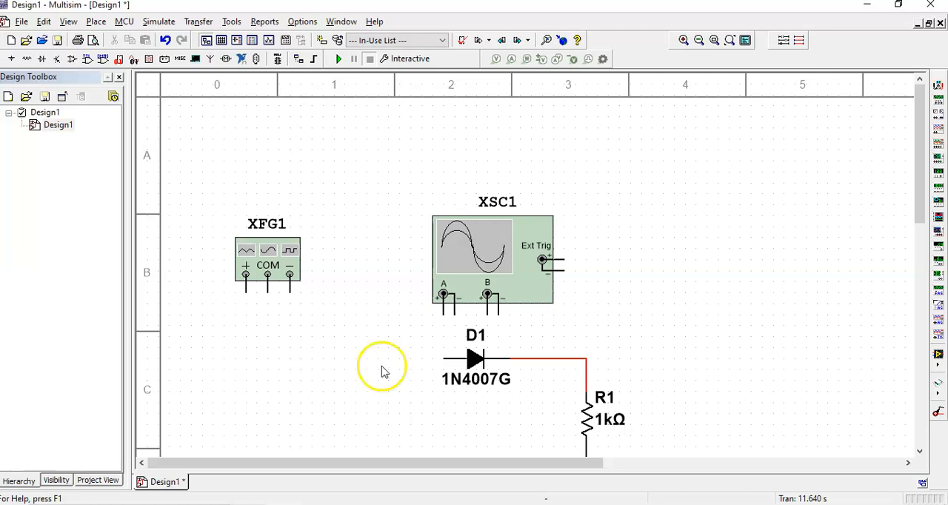
{"action": "left_click_drag", "start_coordinate": [265, 264], "coordinate": [266, 252]}
{"action": "left_click", "coordinate": [229, 341]}
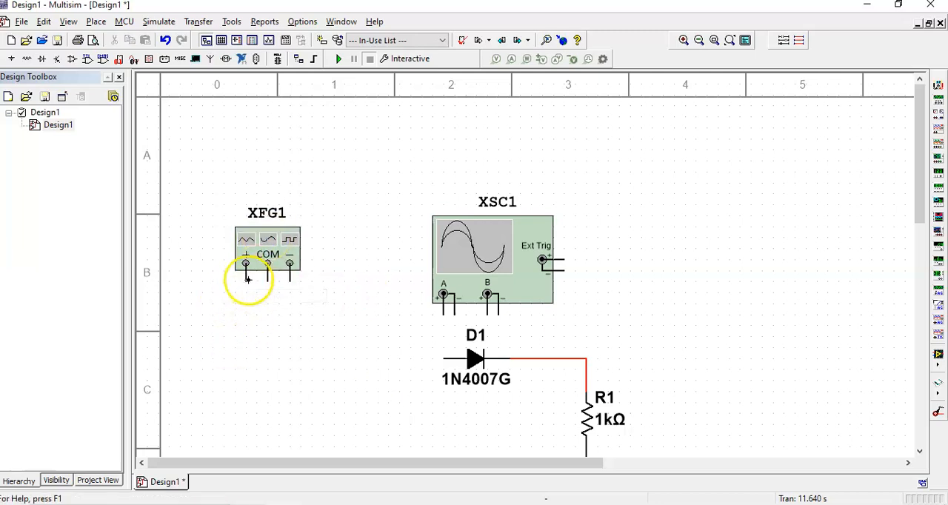
Wire XFG1's positive terminal to the anode of D1 and its COM terminal to the wire between R1 and ground
{"action": "left_click", "coordinate": [444, 359]}
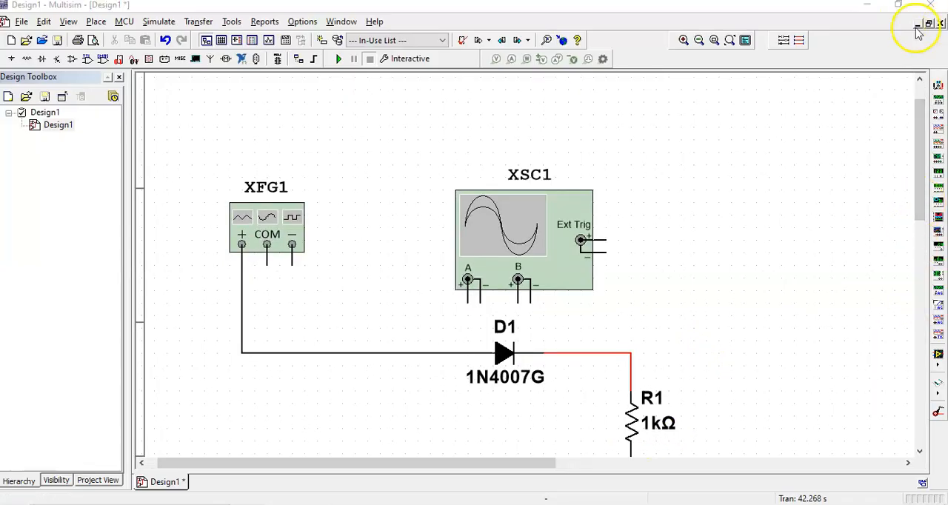
{"action": "scroll", "coordinate": [924, 156], "scroll_direction": "down", "scroll_amount": 3}
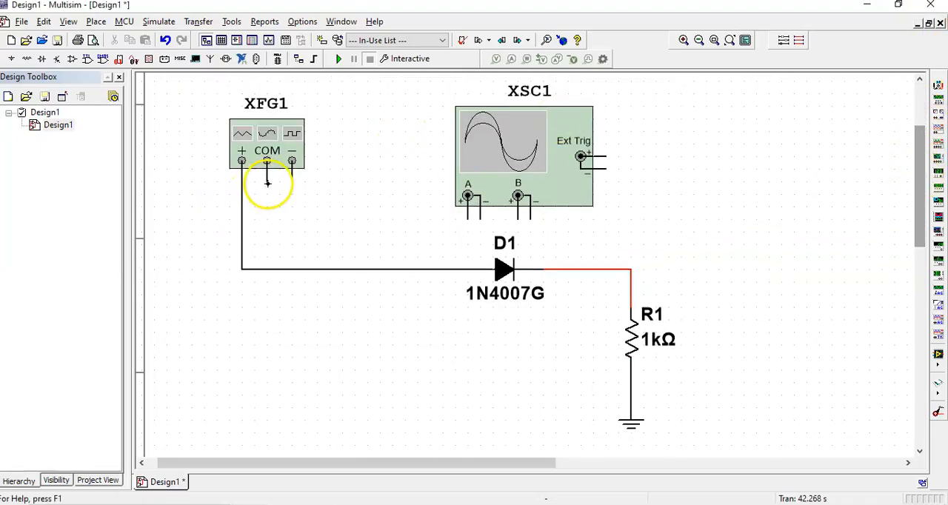
{"action": "left_click", "coordinate": [631, 381]}
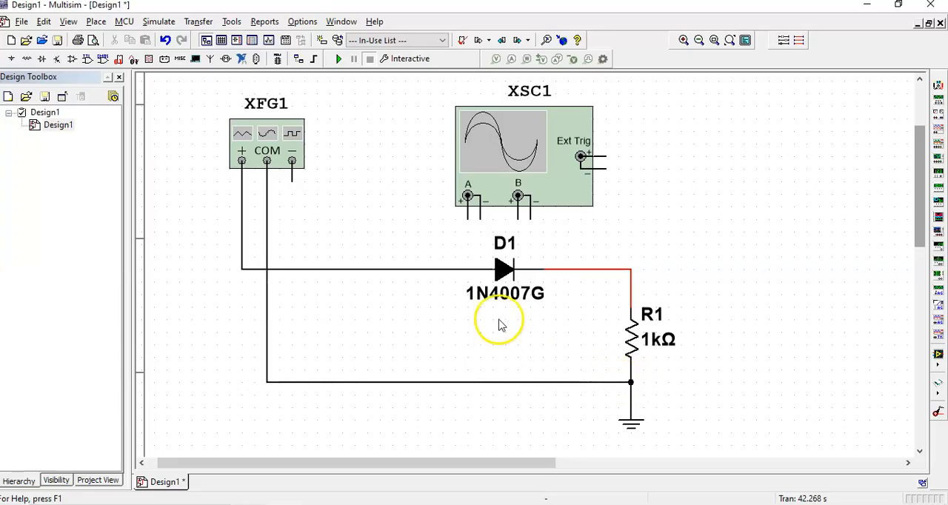
Move oscilloscope XSC1 above the wire that connects XFG1 to D1
{"action": "left_click_drag", "start_coordinate": [551, 146], "coordinate": [612, 146]}
{"action": "left_click", "coordinate": [690, 239]}
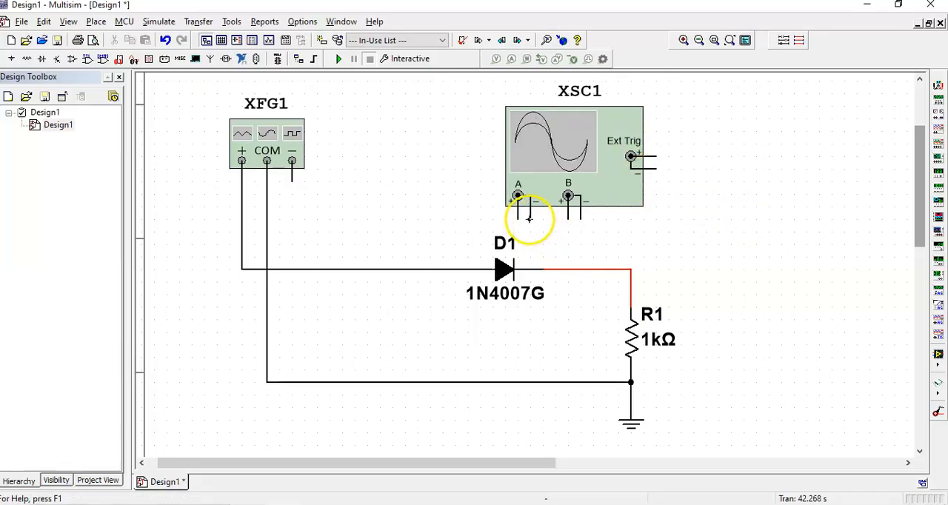
{"action": "left_click_drag", "start_coordinate": [624, 173], "coordinate": [511, 163]}
{"action": "left_click", "coordinate": [584, 233]}
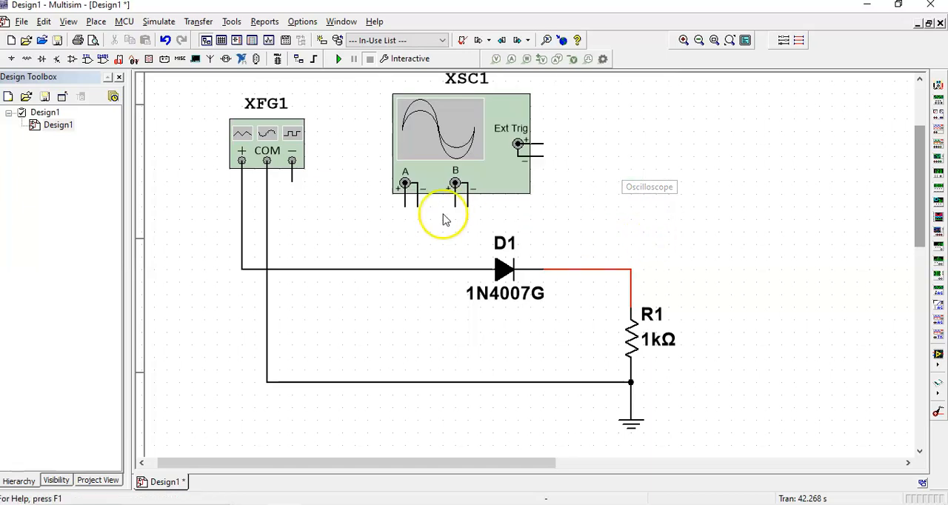
Wire XSC1's channel A negative terminal to the ground line and its positive terminal to the node between D1 and R1
{"action": "left_click", "coordinate": [416, 210]}
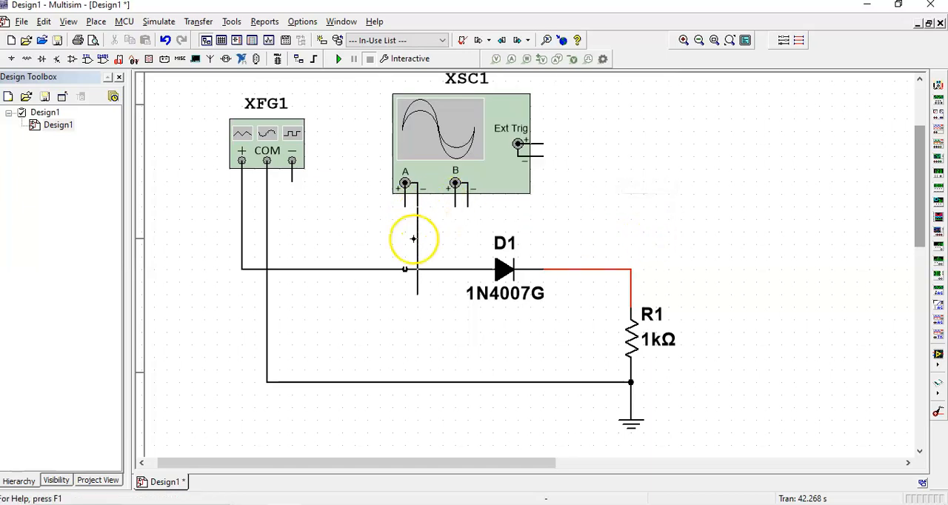
{"action": "left_click", "coordinate": [418, 382]}
{"action": "left_click", "coordinate": [417, 382]}
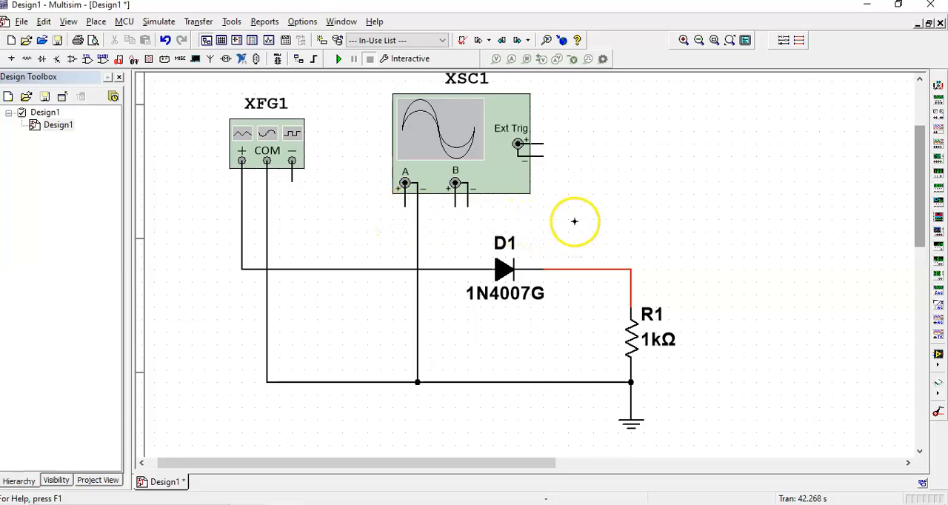
{"action": "left_click", "coordinate": [579, 267]}
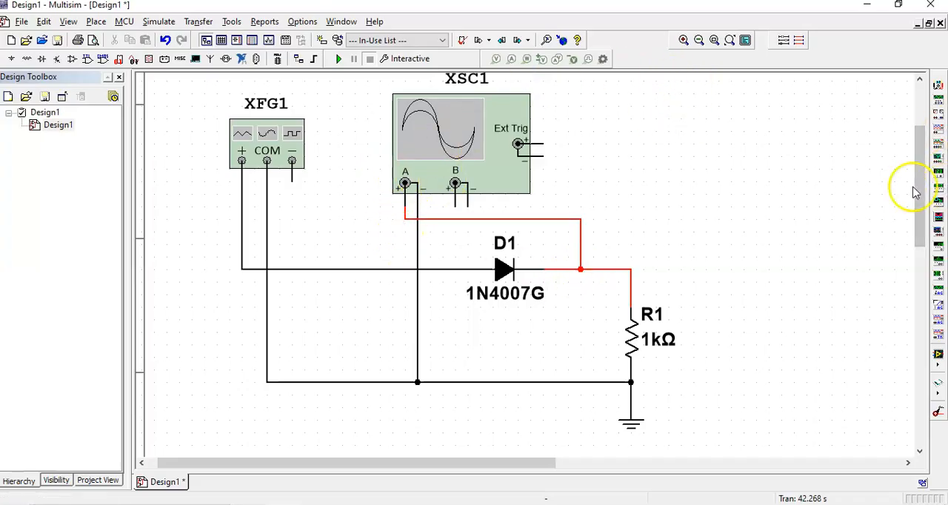
Open the settings of function generator XFG1 and move the window just below the instrument
{"action": "scroll", "coordinate": [915, 190], "scroll_direction": "up", "scroll_amount": 1}
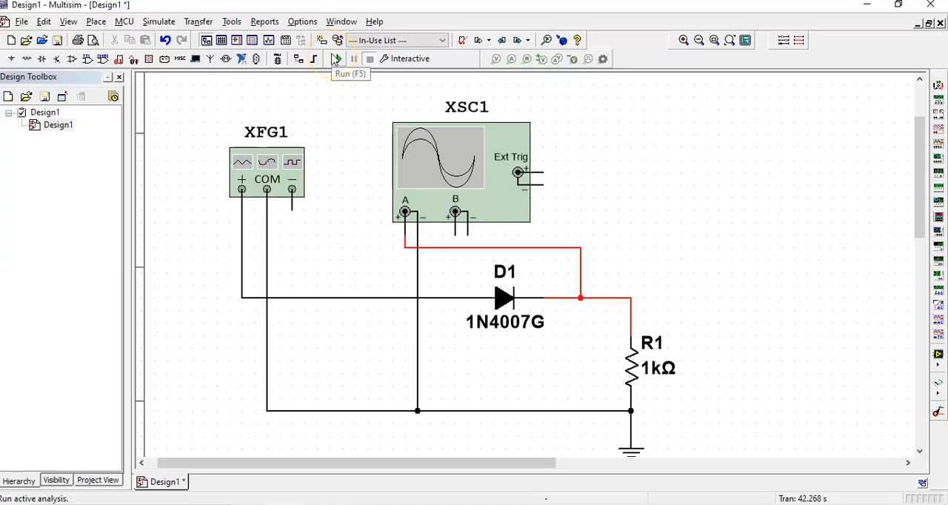
{"action": "double_click", "coordinate": [255, 171]}
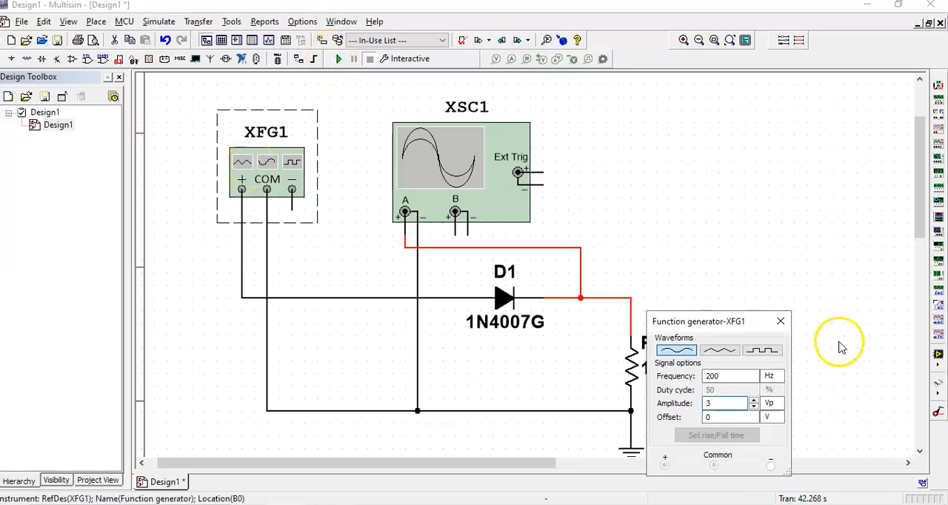
{"action": "left_click_drag", "start_coordinate": [735, 321], "coordinate": [265, 272]}
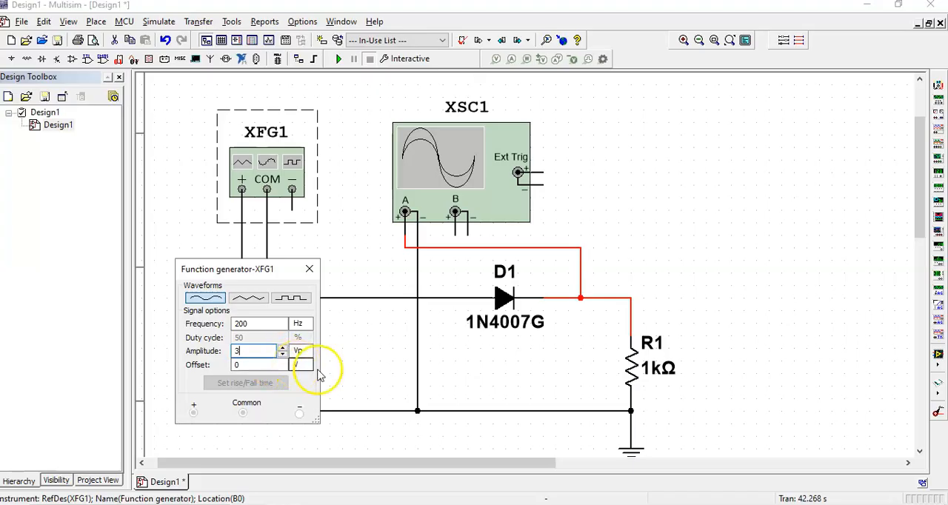
Run the simulation, open the XSC1 oscilloscope display and move it clear of the function generator settings
{"action": "left_click", "coordinate": [341, 61]}
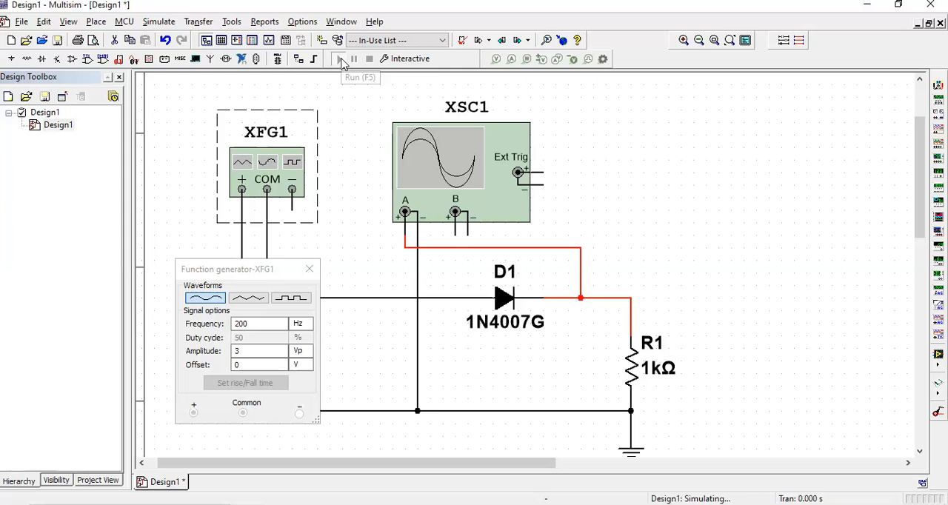
{"action": "double_click", "coordinate": [479, 192]}
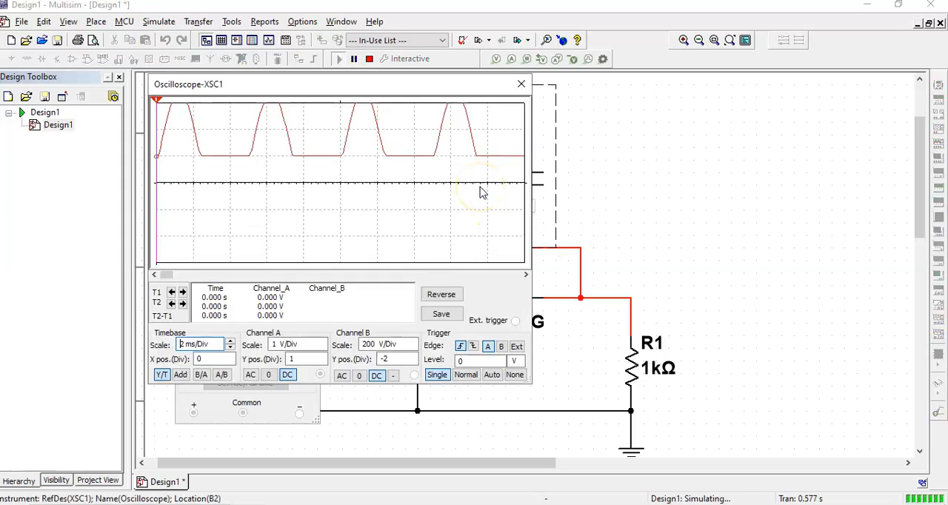
{"action": "left_click_drag", "start_coordinate": [395, 99], "coordinate": [642, 103]}
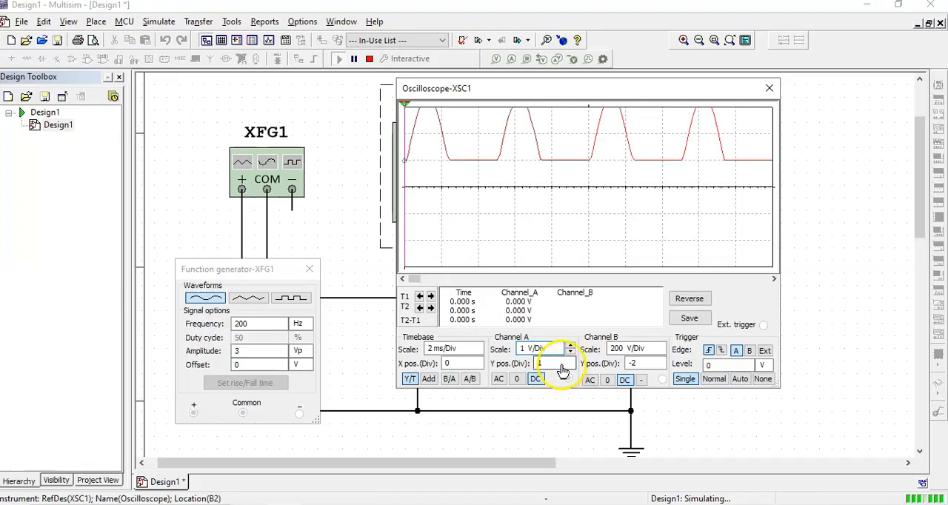
Set the vertical position of oscilloscope channel A to -1 division
{"action": "left_click", "coordinate": [571, 368]}
{"action": "left_click", "coordinate": [572, 368]}
{"action": "left_click", "coordinate": [572, 367]}
{"action": "left_click", "coordinate": [571, 367]}
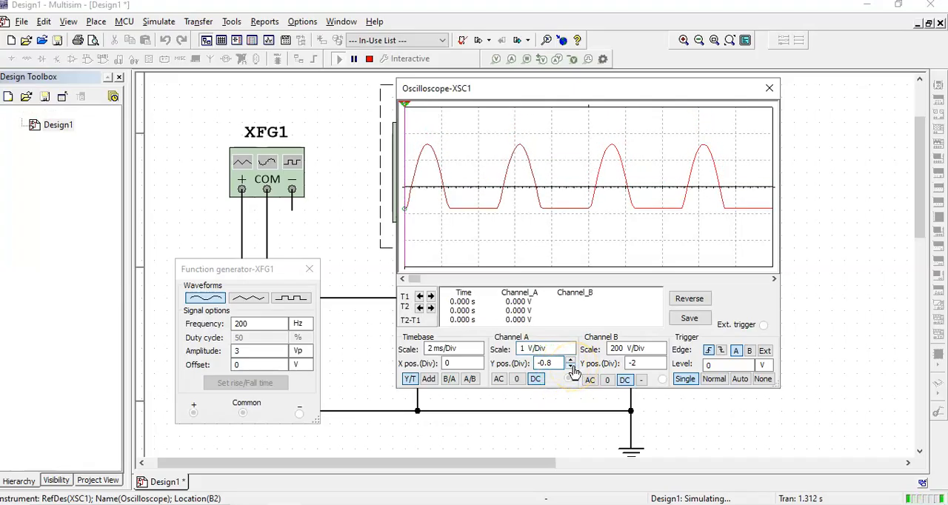
{"action": "left_click", "coordinate": [571, 368]}
{"action": "left_click", "coordinate": [572, 368]}
{"action": "left_click", "coordinate": [572, 368]}
{"action": "left_click", "coordinate": [571, 368]}
{"action": "left_click", "coordinate": [571, 368]}
{"action": "left_click", "coordinate": [571, 368]}
{"action": "double_click", "coordinate": [567, 366]}
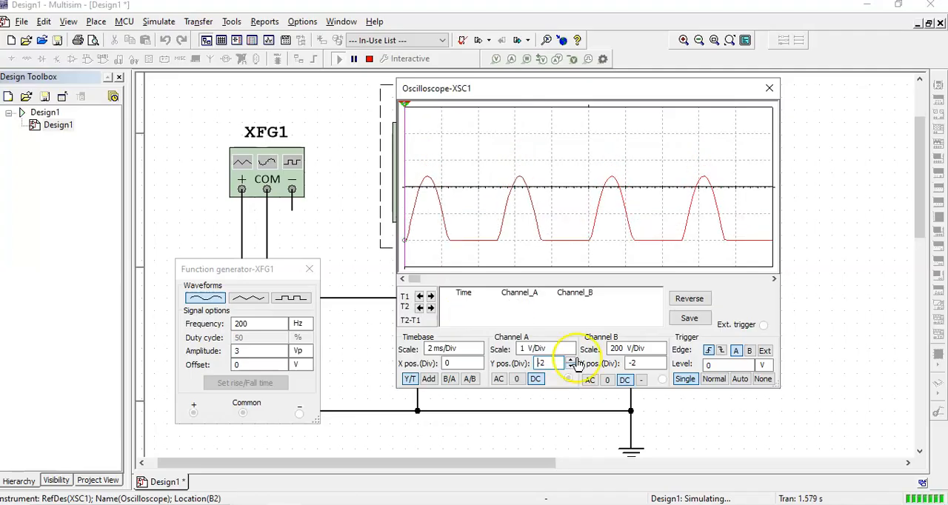
{"action": "left_click", "coordinate": [572, 361]}
{"action": "left_click", "coordinate": [572, 360]}
{"action": "left_click", "coordinate": [572, 360]}
{"action": "left_click", "coordinate": [571, 361]}
{"action": "left_click", "coordinate": [571, 360]}
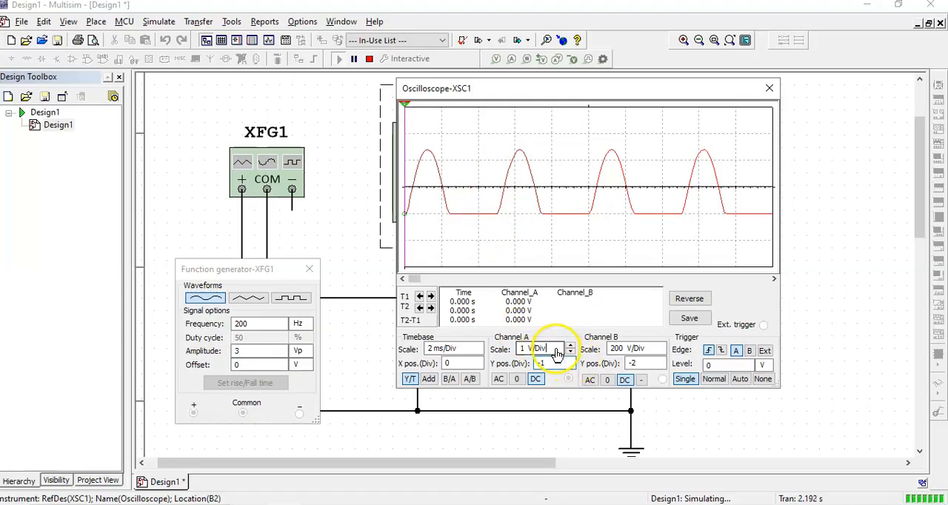
Try other channel A scales, including 2 V/Div, and return the scale to 1 V/Div
{"action": "left_click", "coordinate": [569, 345]}
{"action": "left_click", "coordinate": [570, 346]}
{"action": "left_click", "coordinate": [570, 355]}
{"action": "left_click", "coordinate": [570, 354]}
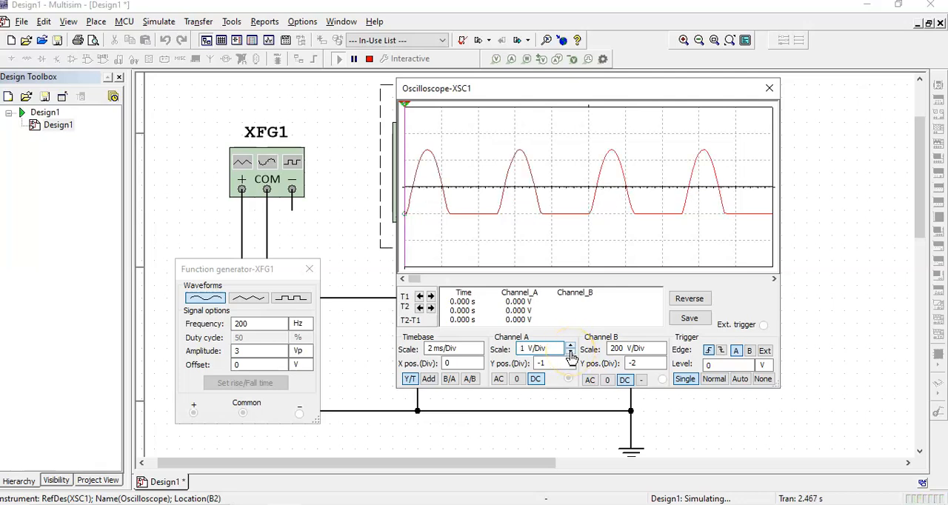
{"action": "left_click", "coordinate": [570, 354]}
{"action": "left_click", "coordinate": [570, 348]}
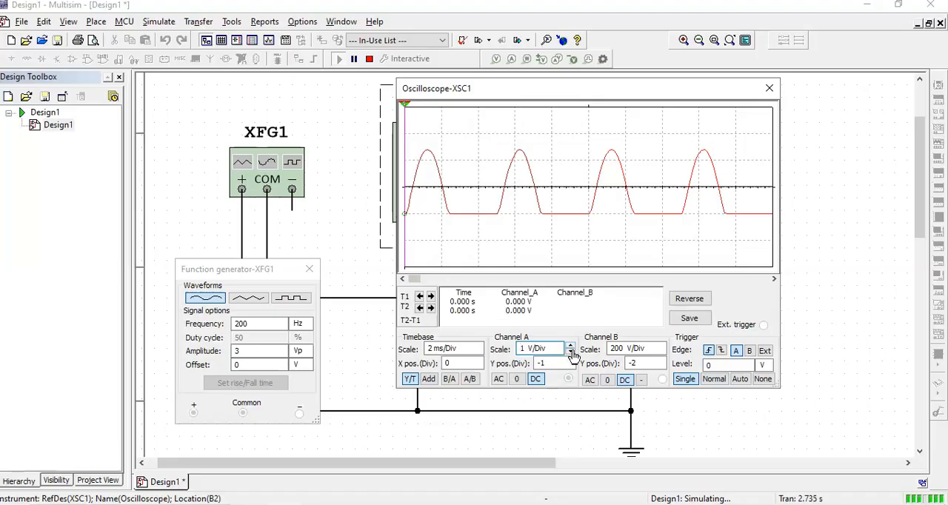
{"action": "left_click", "coordinate": [569, 350]}
{"action": "left_click", "coordinate": [569, 345]}
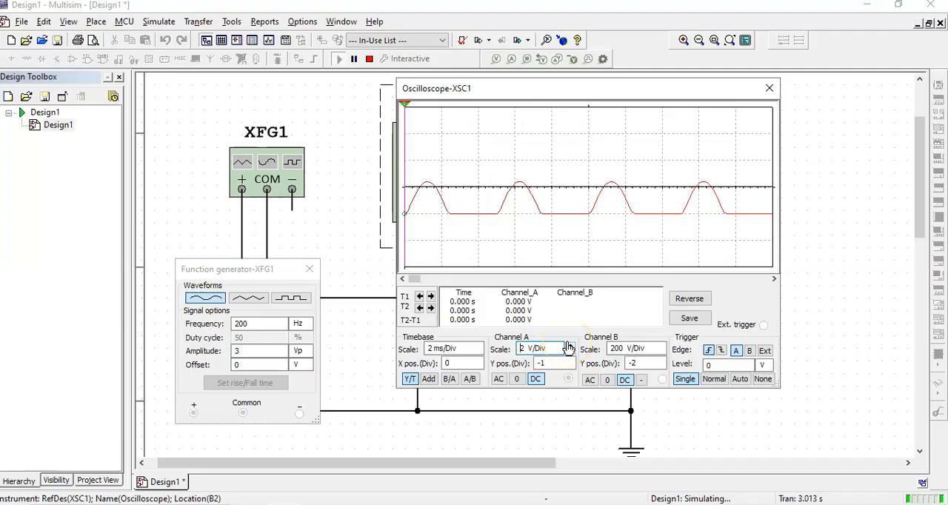
{"action": "left_click", "coordinate": [571, 353]}
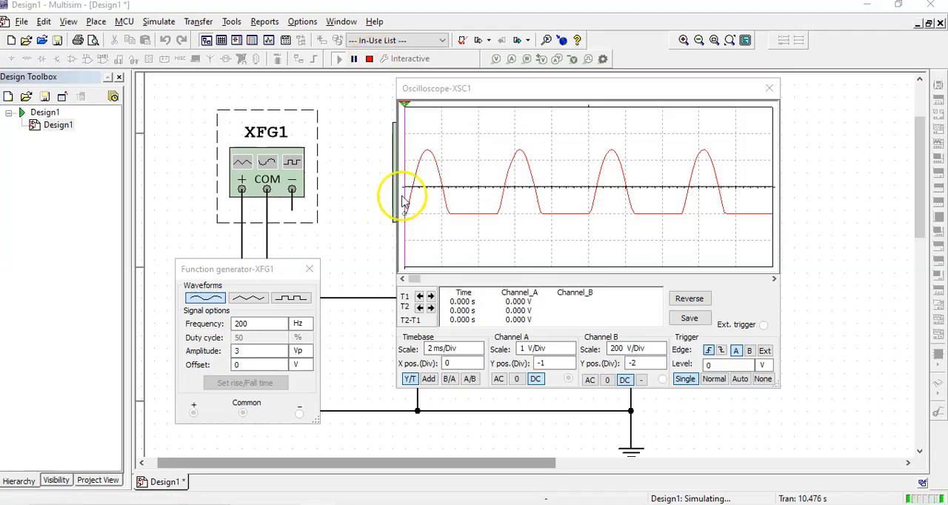
Stop the running simulation while keeping the oscilloscope display and function generator settings open
{"action": "left_click", "coordinate": [392, 91]}
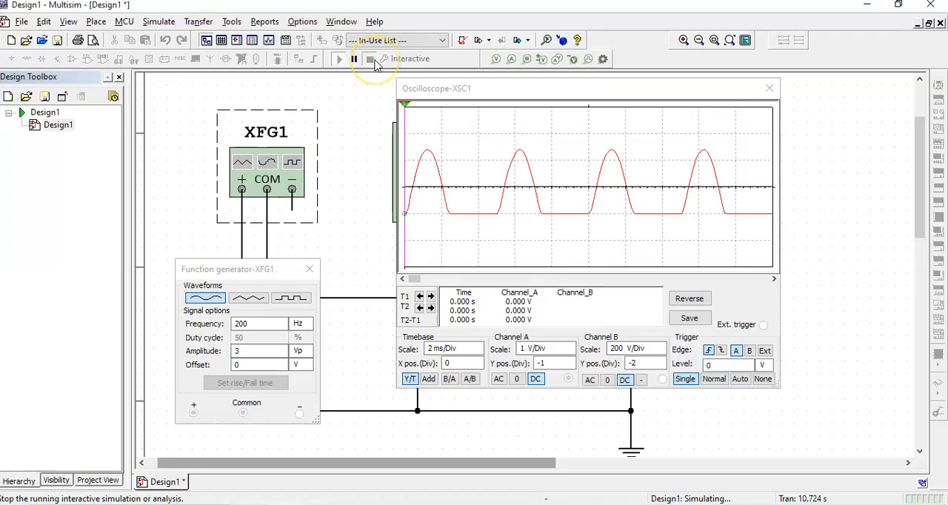
{"action": "left_click", "coordinate": [373, 62]}
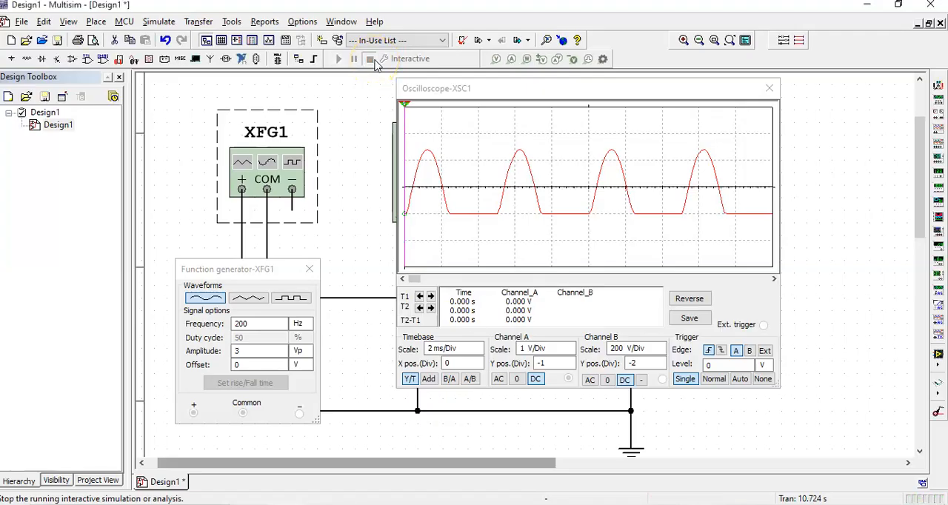
Simulate the circuit with the function generator set to a triangular waveform, and close the oscilloscope display after stopping the run
{"action": "left_click", "coordinate": [249, 300]}
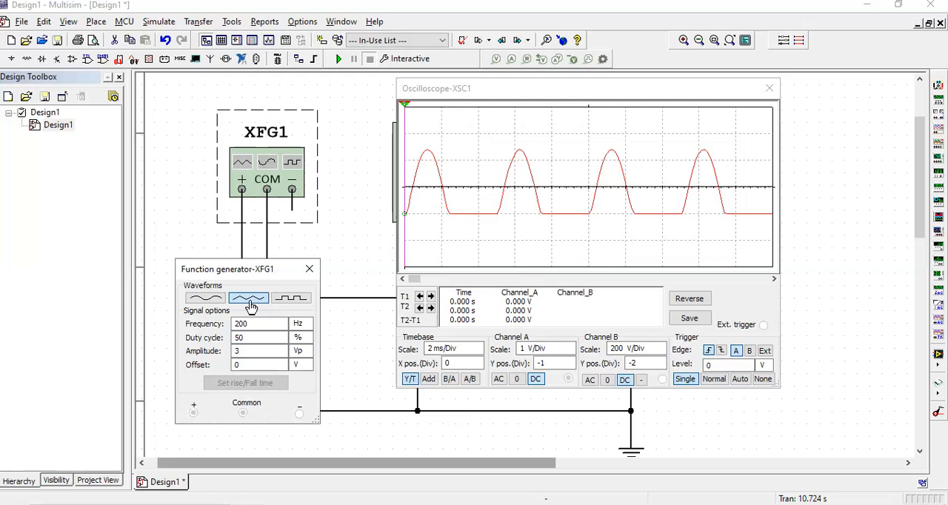
{"action": "left_click", "coordinate": [339, 59]}
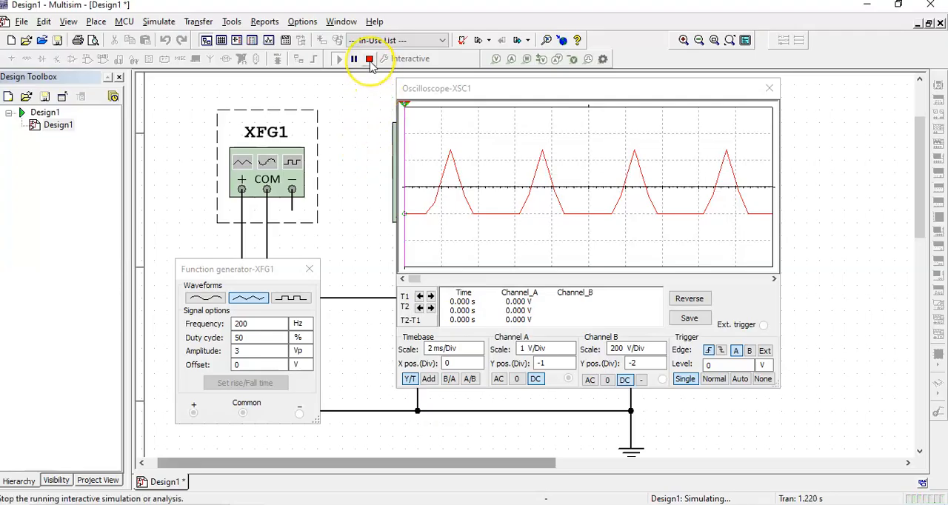
{"action": "left_click", "coordinate": [369, 59]}
{"action": "left_click_drag", "start_coordinate": [602, 89], "coordinate": [521, 138]}
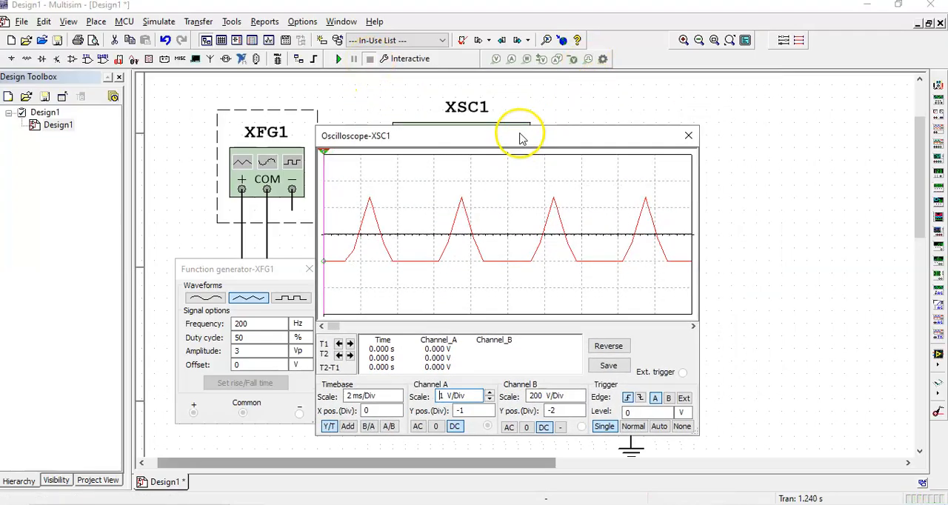
{"action": "left_click", "coordinate": [688, 137]}
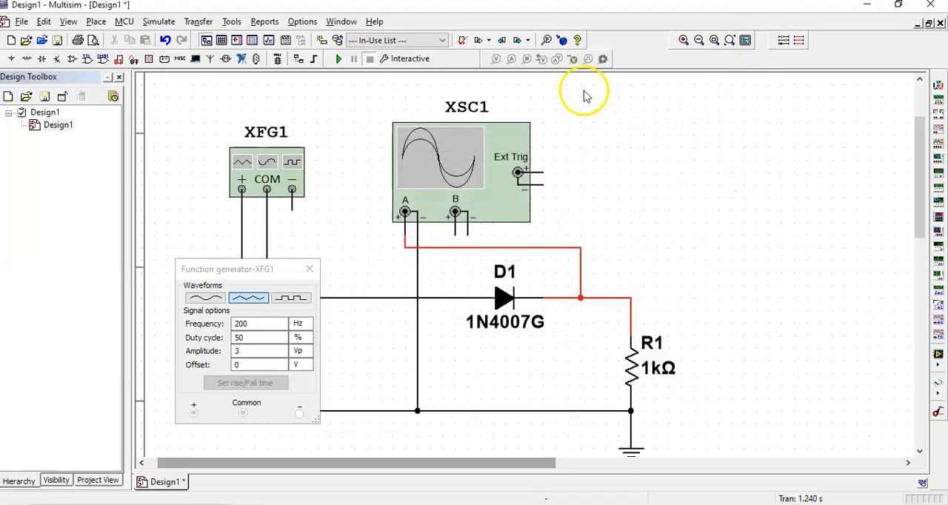
Measure the voltage across diode D1 in a simulation run, using a differential voltage probe with its reference on the cathode side
{"action": "left_click", "coordinate": [549, 65]}
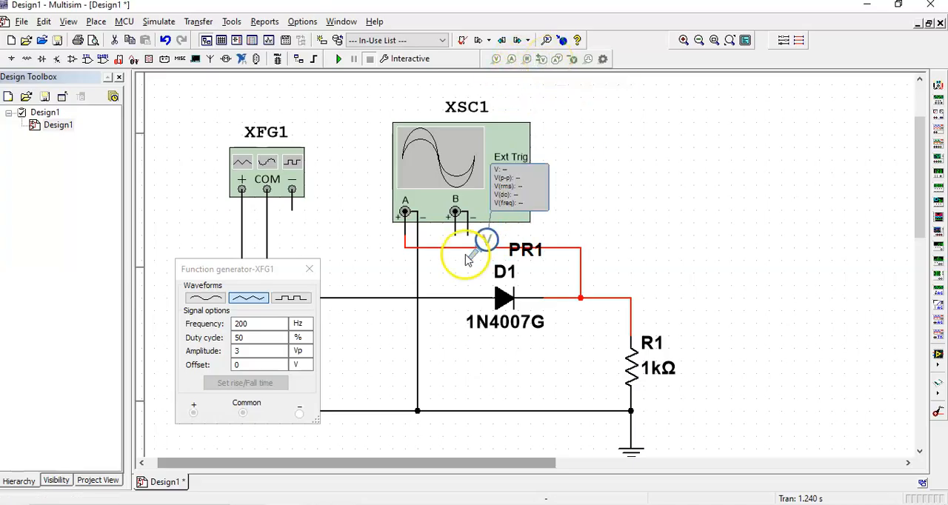
{"action": "left_click", "coordinate": [439, 298]}
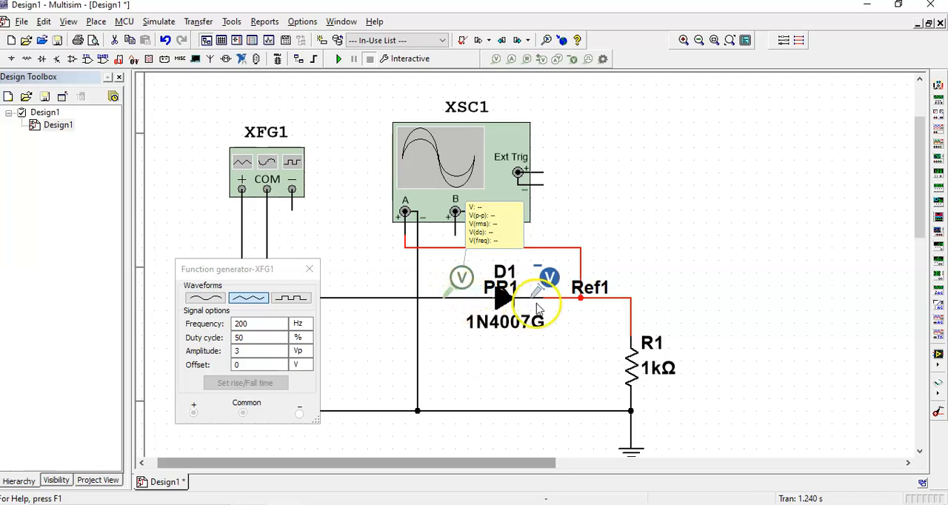
{"action": "left_click", "coordinate": [562, 297]}
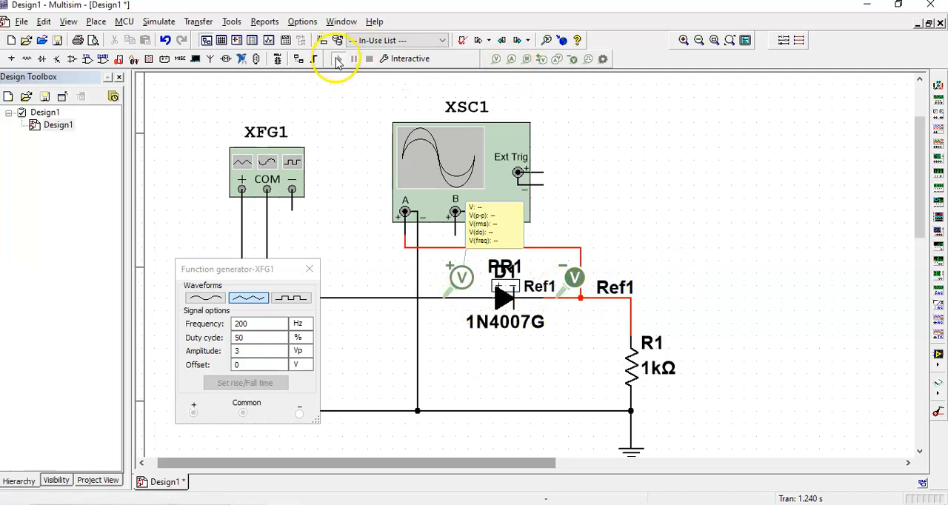
{"action": "left_click", "coordinate": [337, 60]}
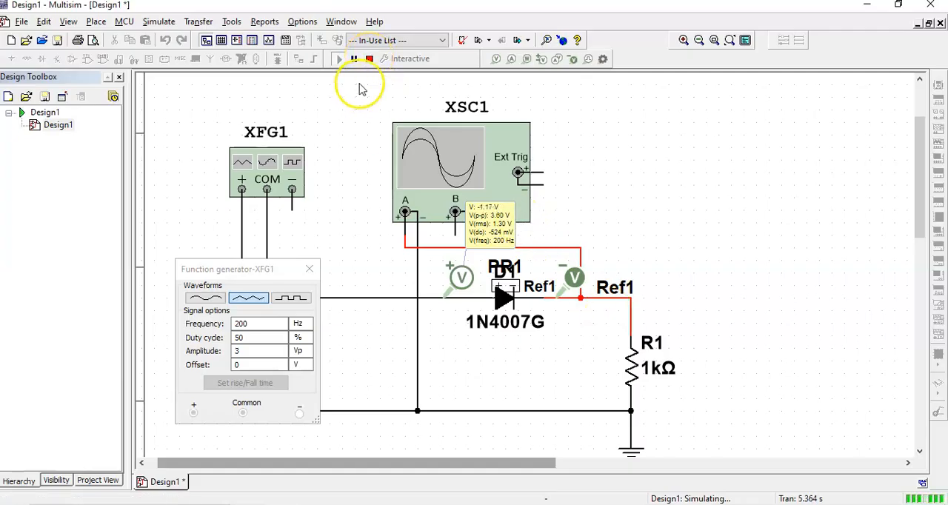
{"action": "left_click", "coordinate": [371, 59]}
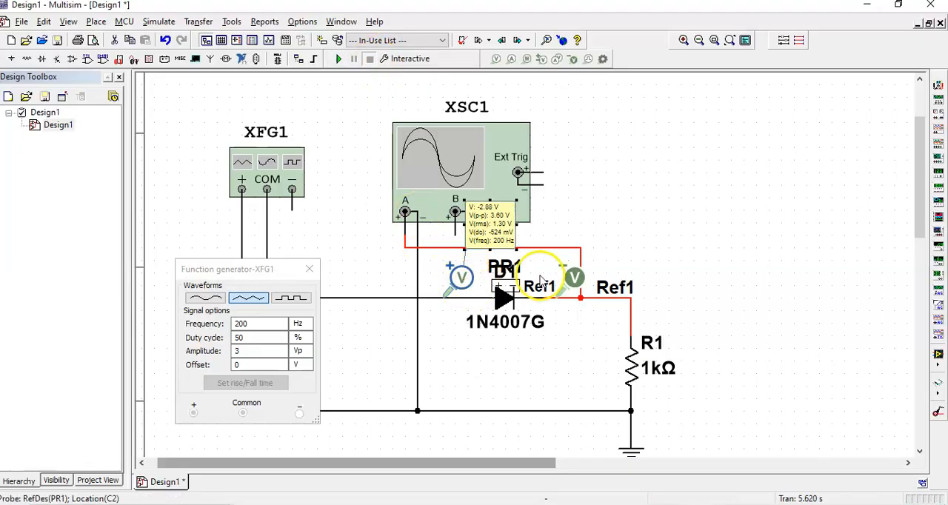
Replace the differential voltage probe pair around D1 with a current probe on the wire between the diode and resistor R1
{"action": "key", "text": "Delete"}
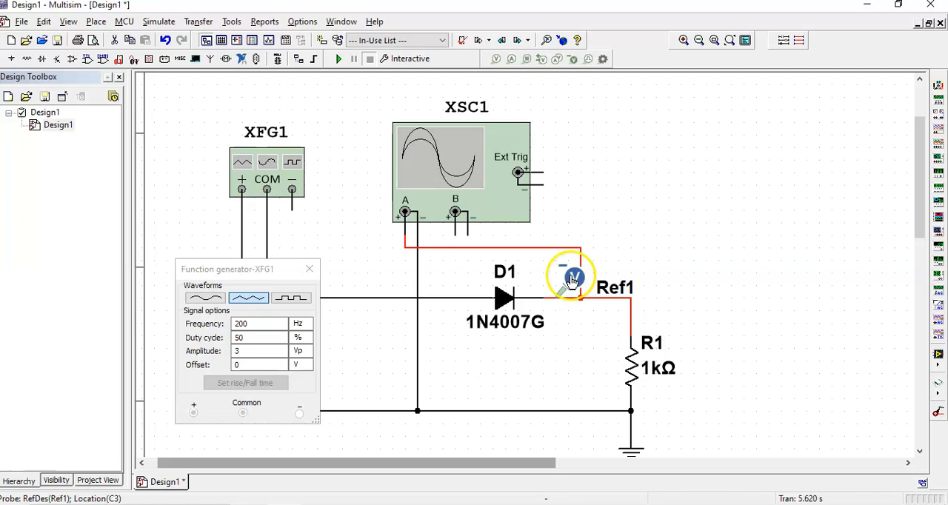
{"action": "left_click", "coordinate": [572, 280]}
{"action": "key", "text": "Delete"}
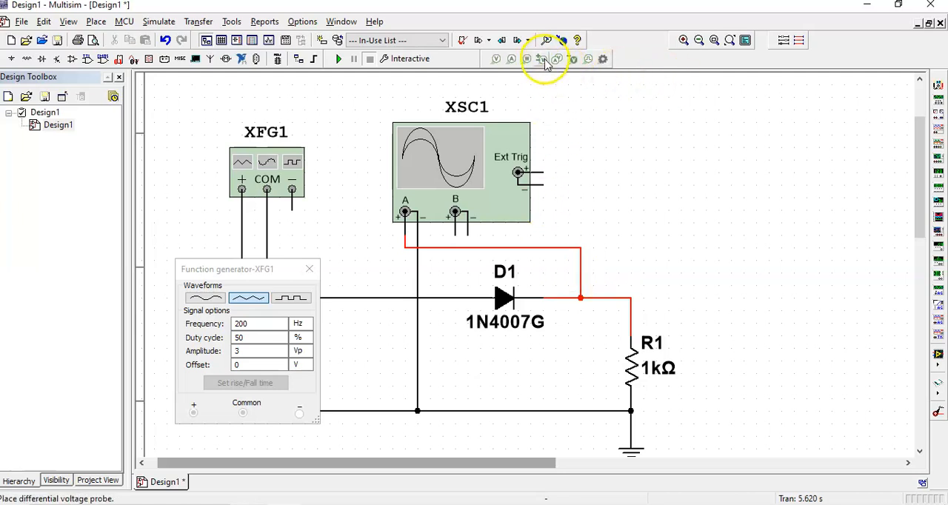
{"action": "left_click", "coordinate": [512, 61]}
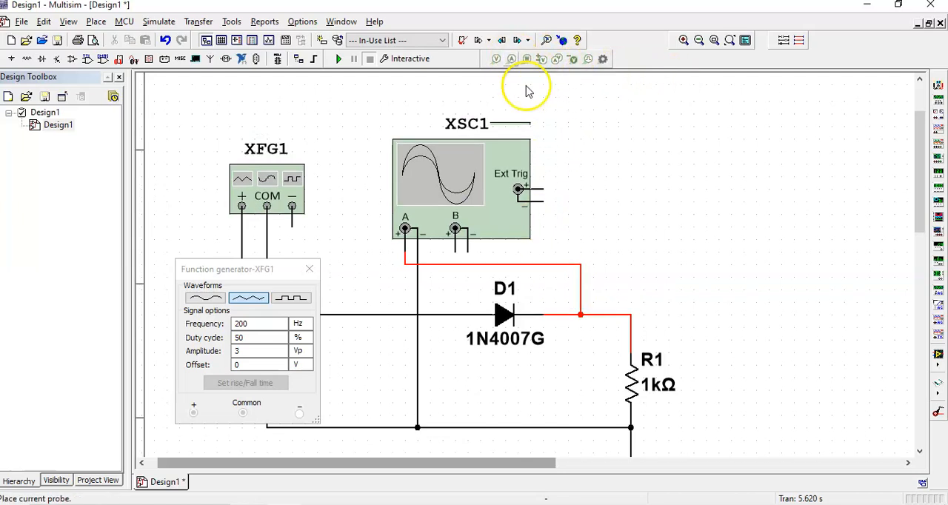
{"action": "left_click", "coordinate": [611, 315]}
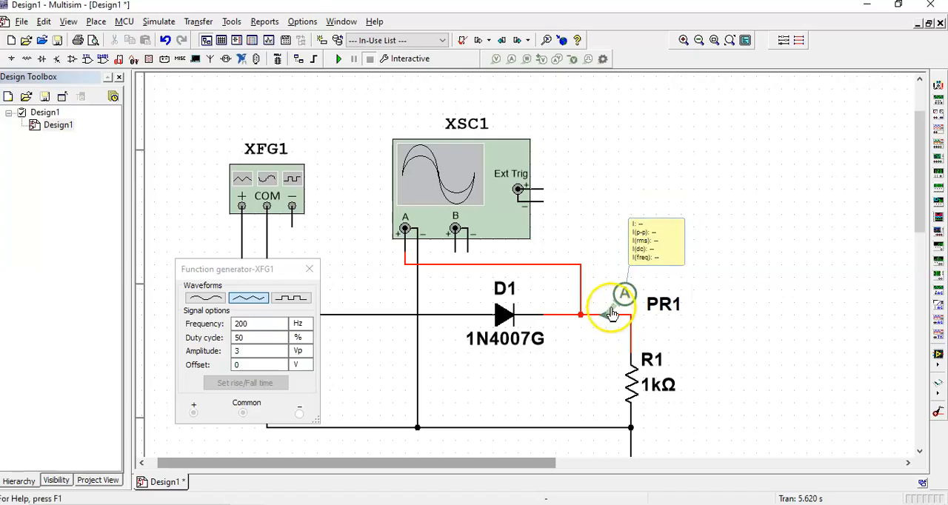
Run the simulation to read the current through R1, closing the function generator settings before stopping the run
{"action": "left_click", "coordinate": [340, 61]}
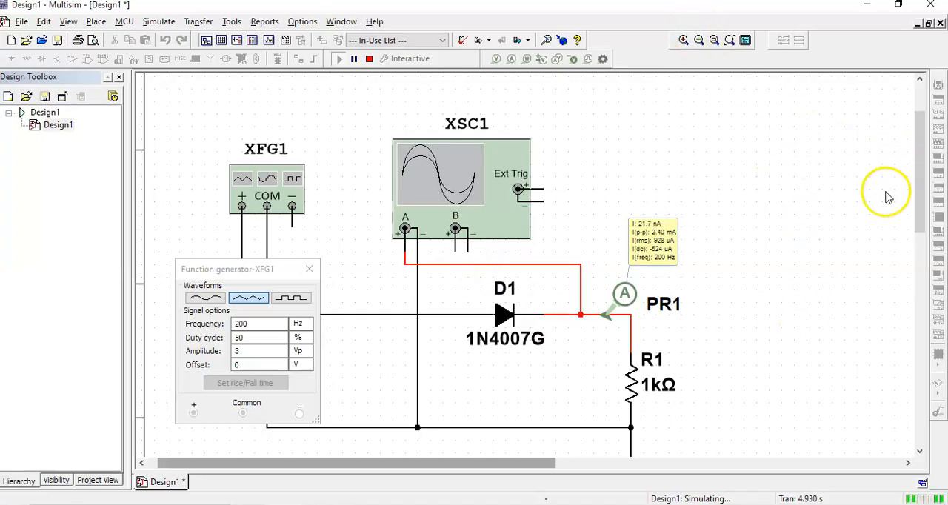
{"action": "scroll", "coordinate": [916, 170], "scroll_direction": "down", "scroll_amount": 2}
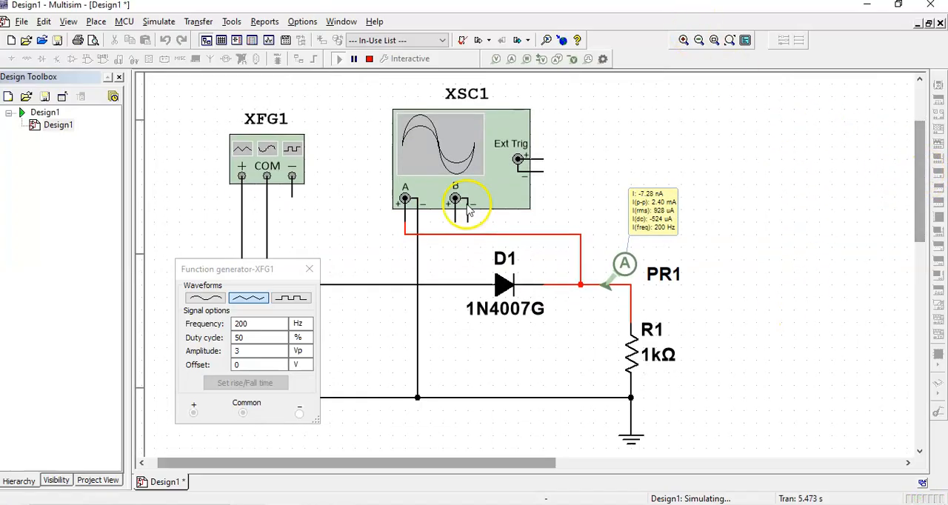
{"action": "left_click", "coordinate": [309, 268]}
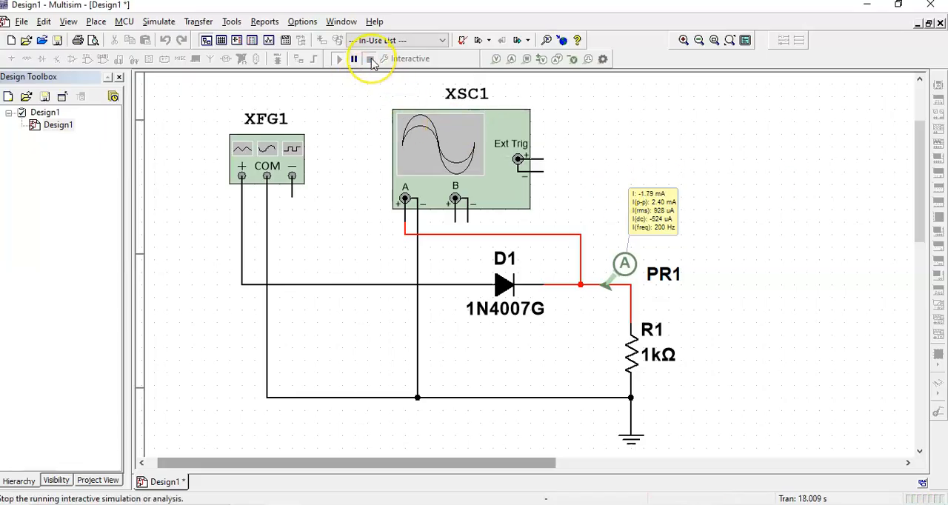
{"action": "left_click", "coordinate": [370, 59]}
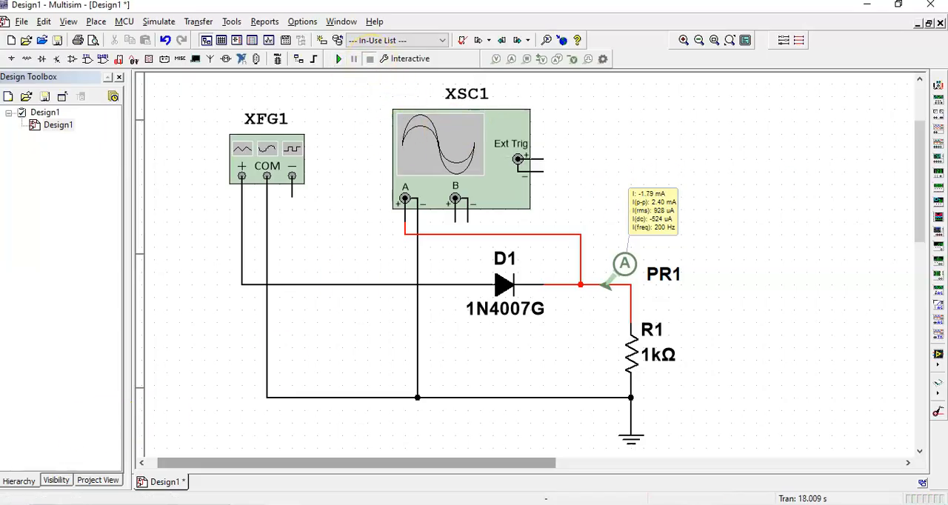